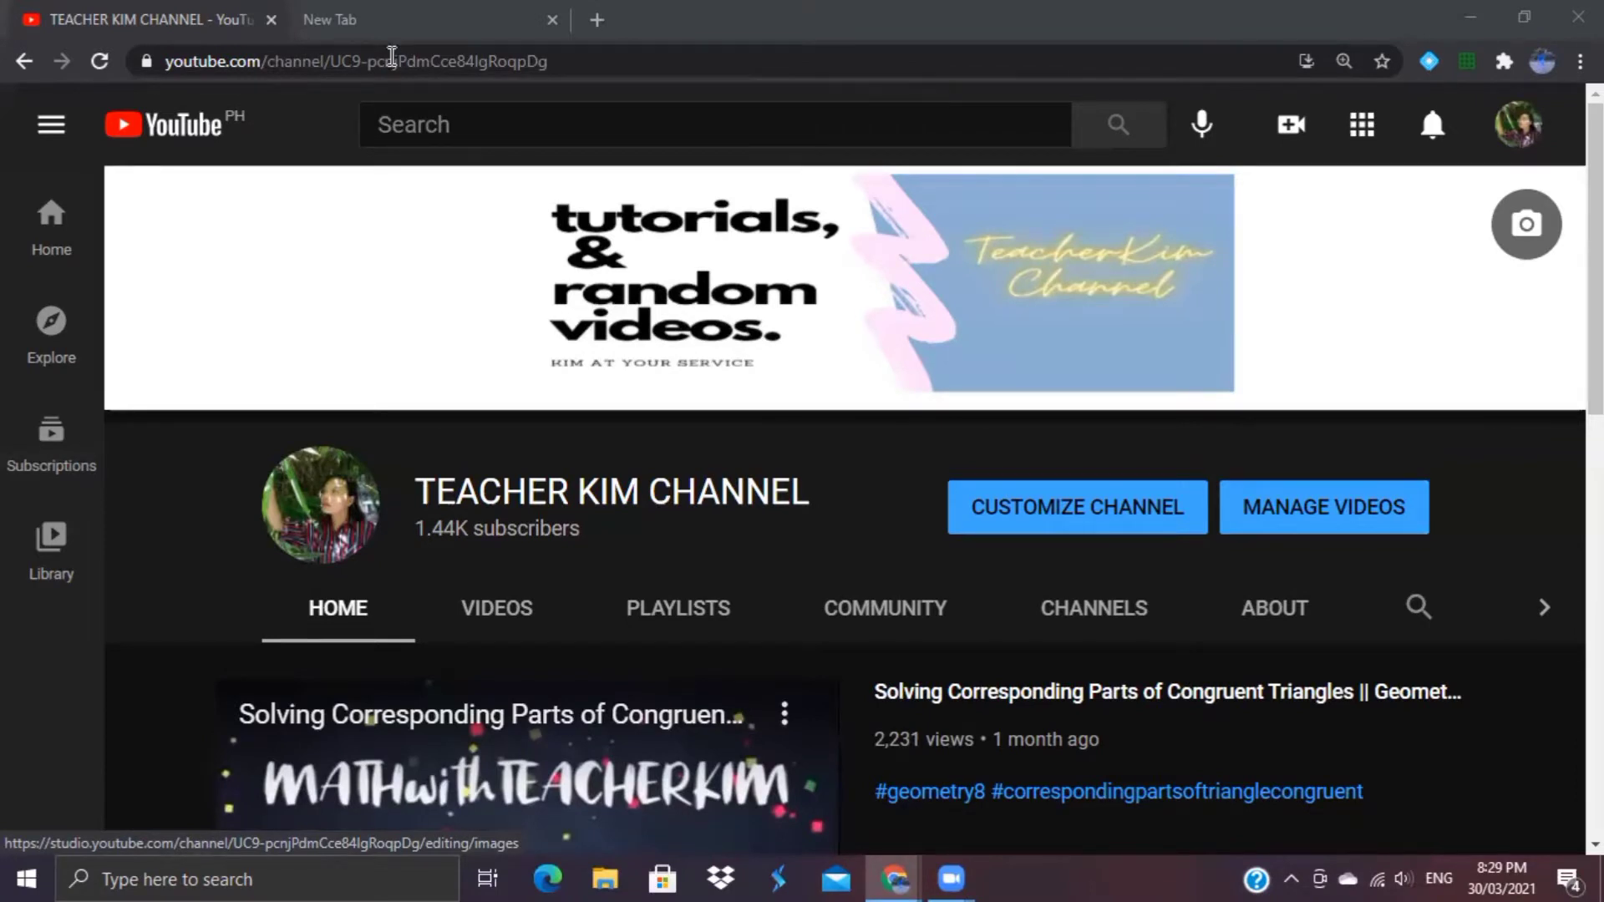
key(ctrl+Tab)
text(www)
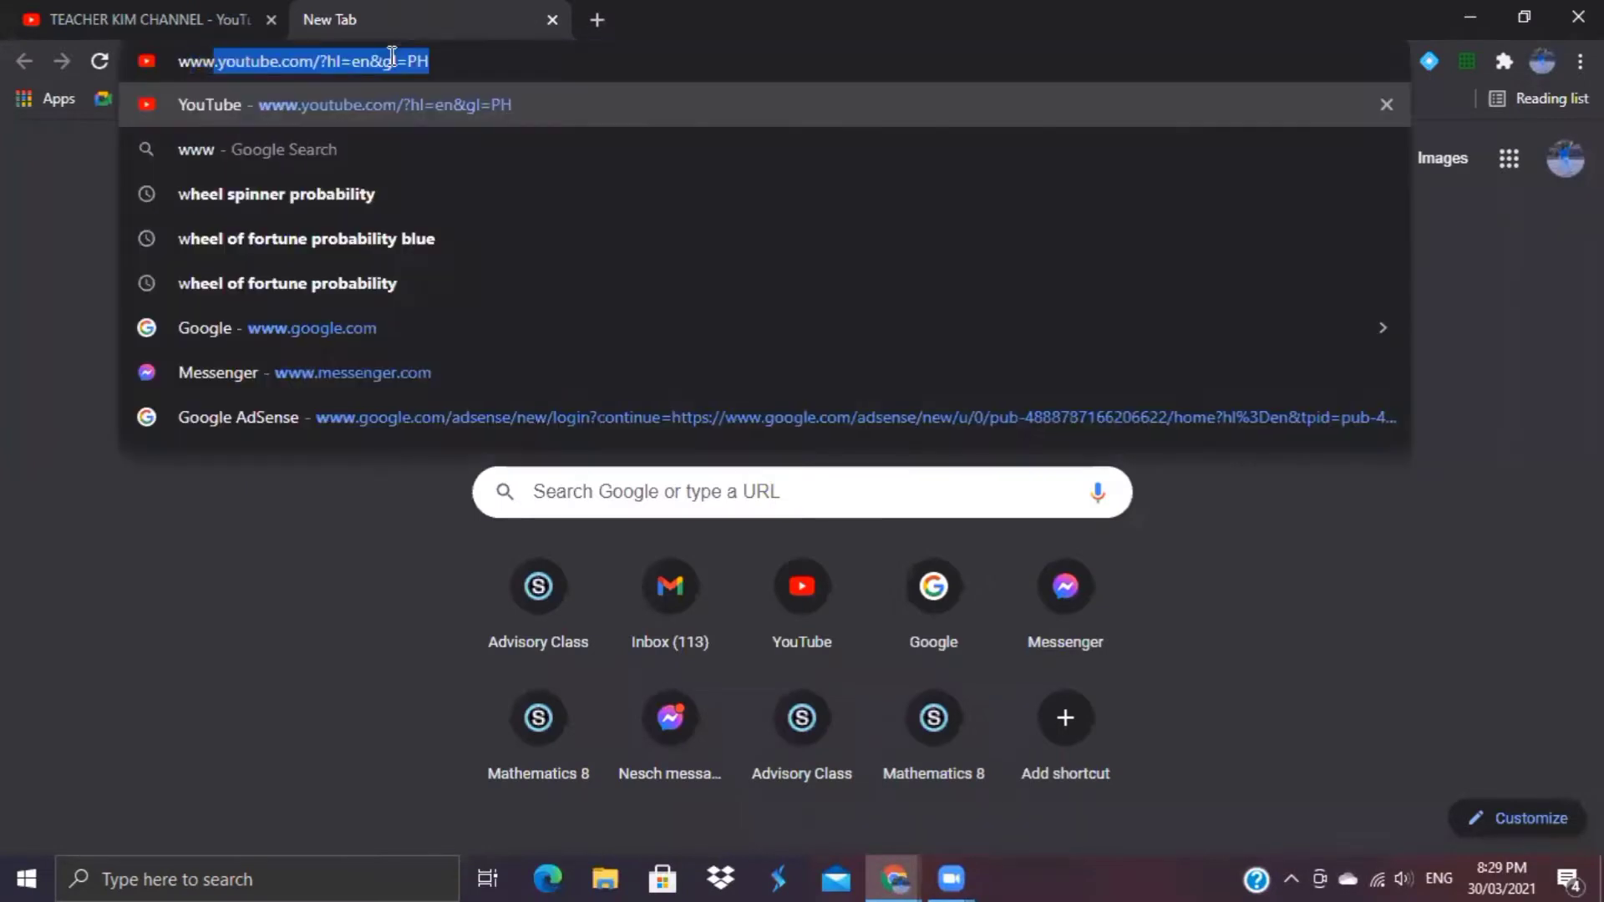
text(.)
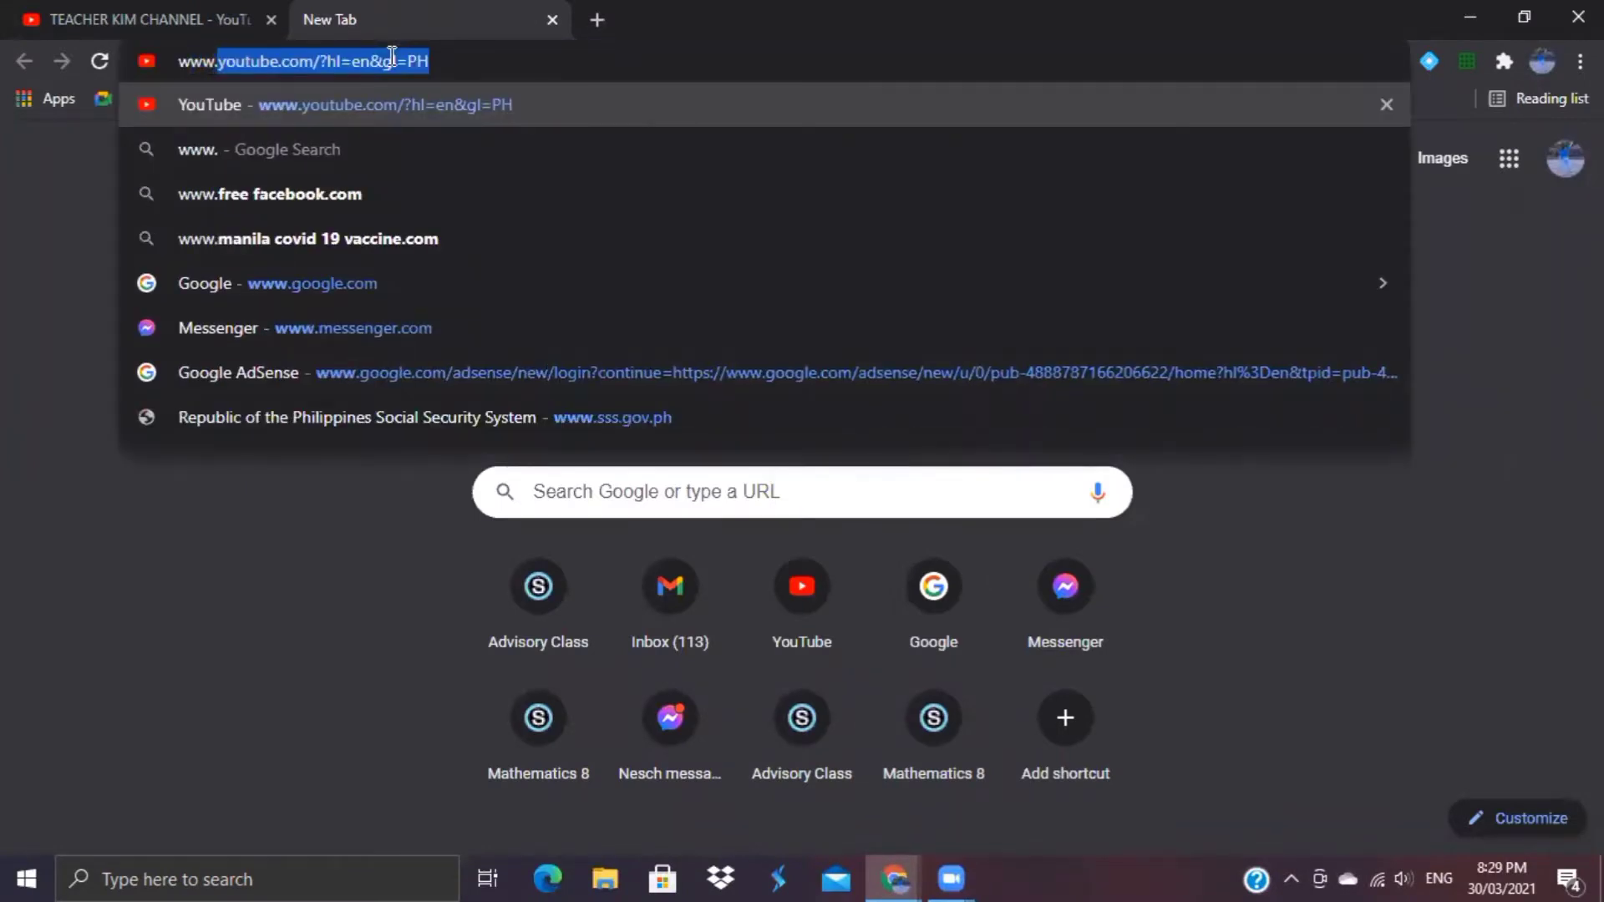
text(sss.gov)
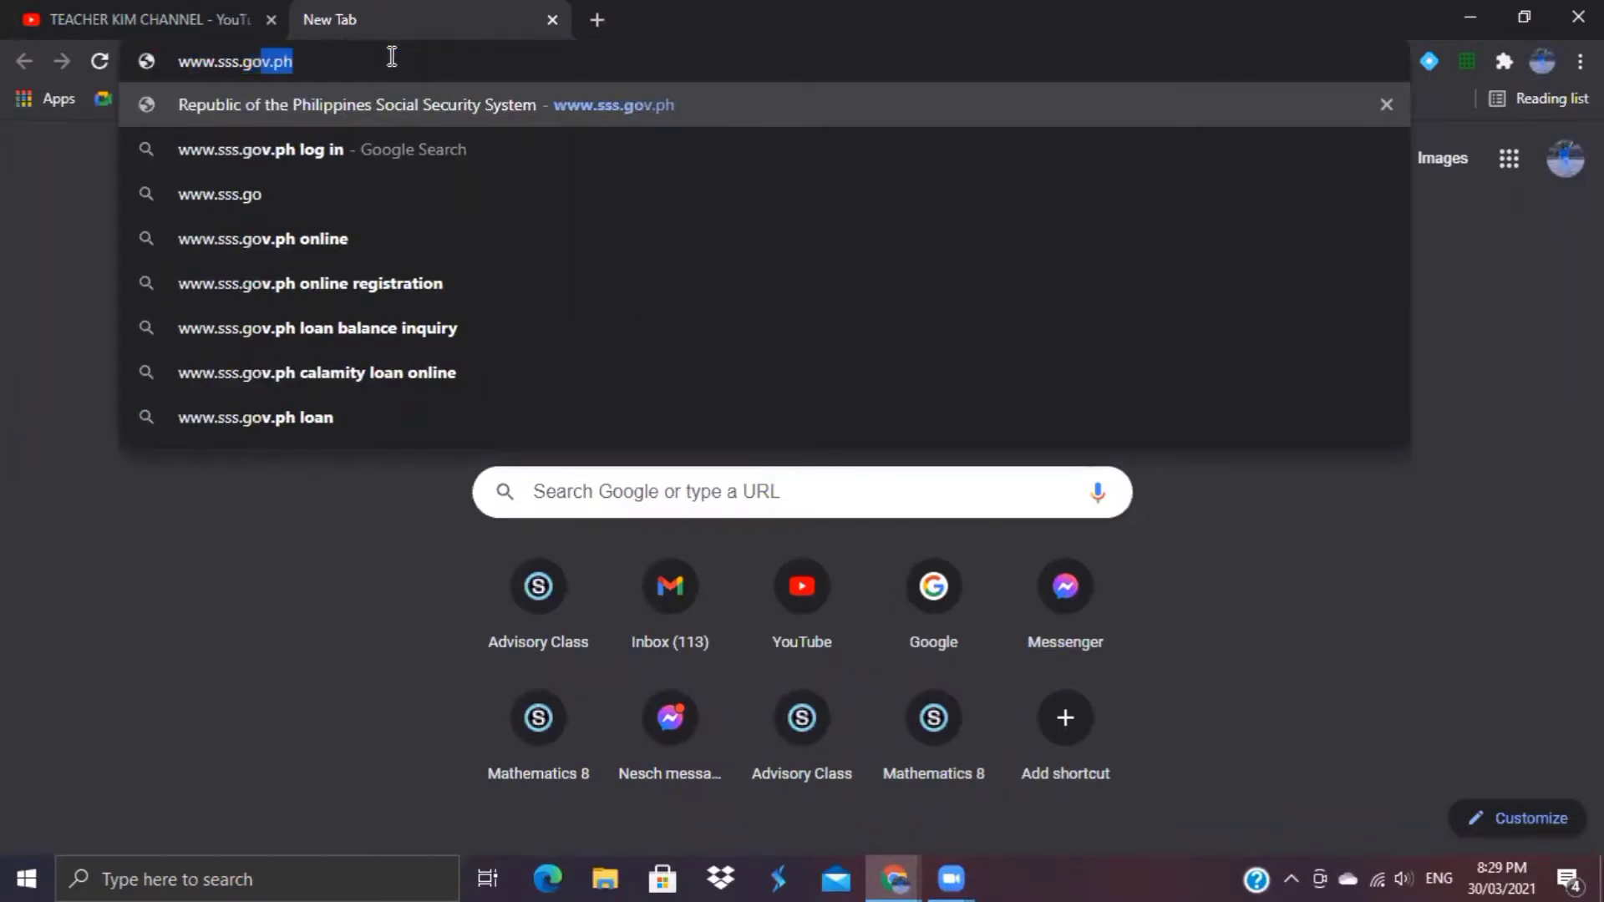
text(.ph)
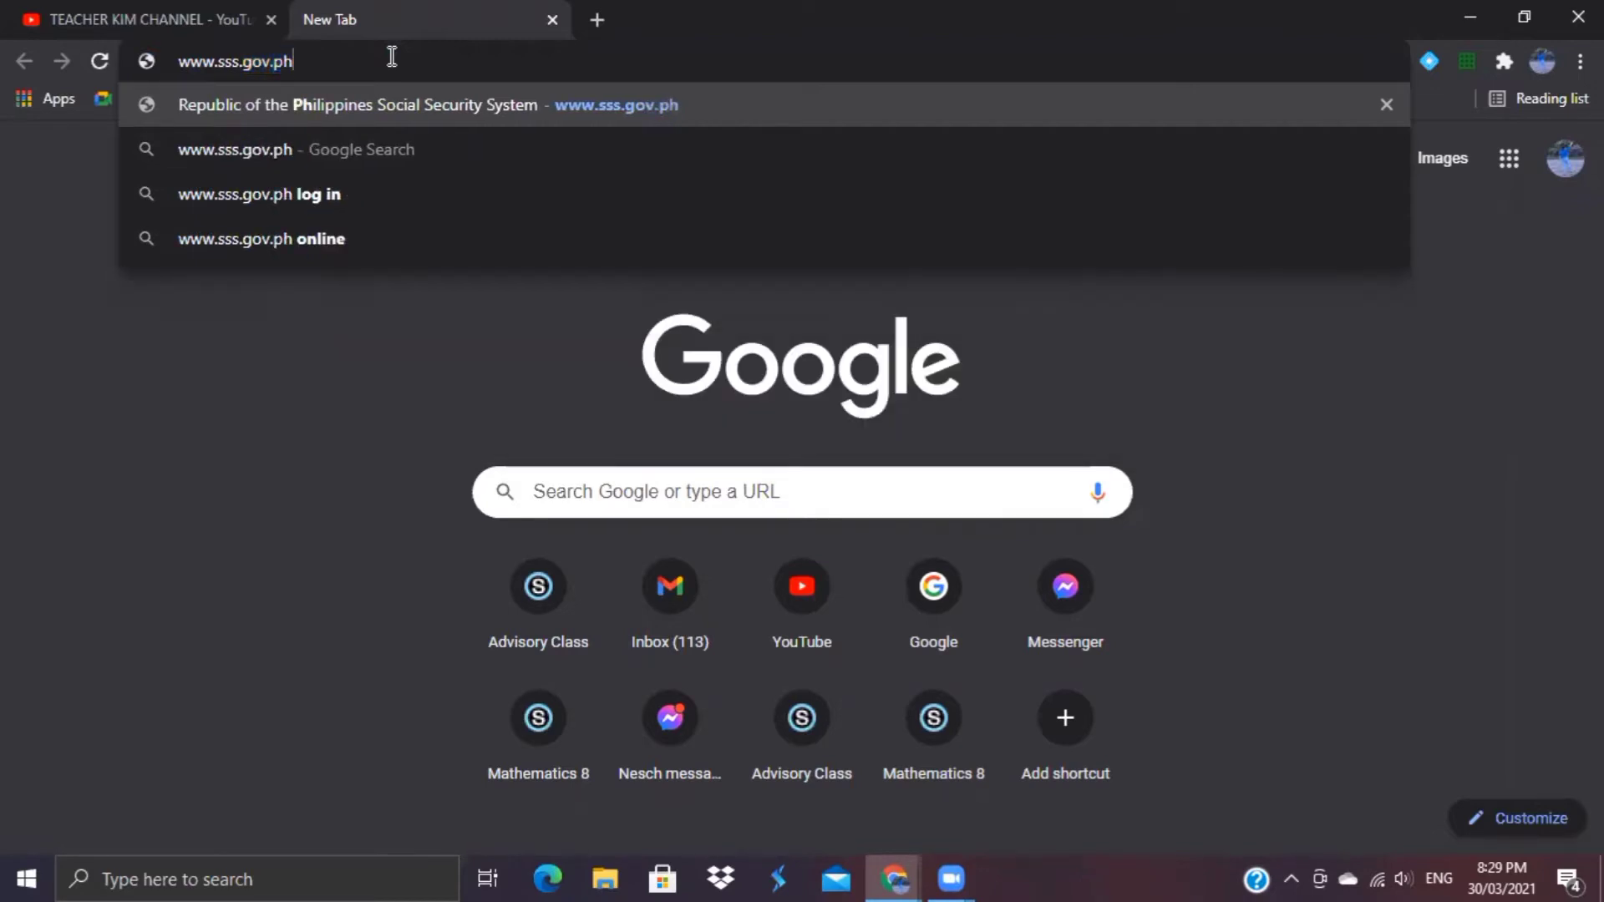
key(Return)
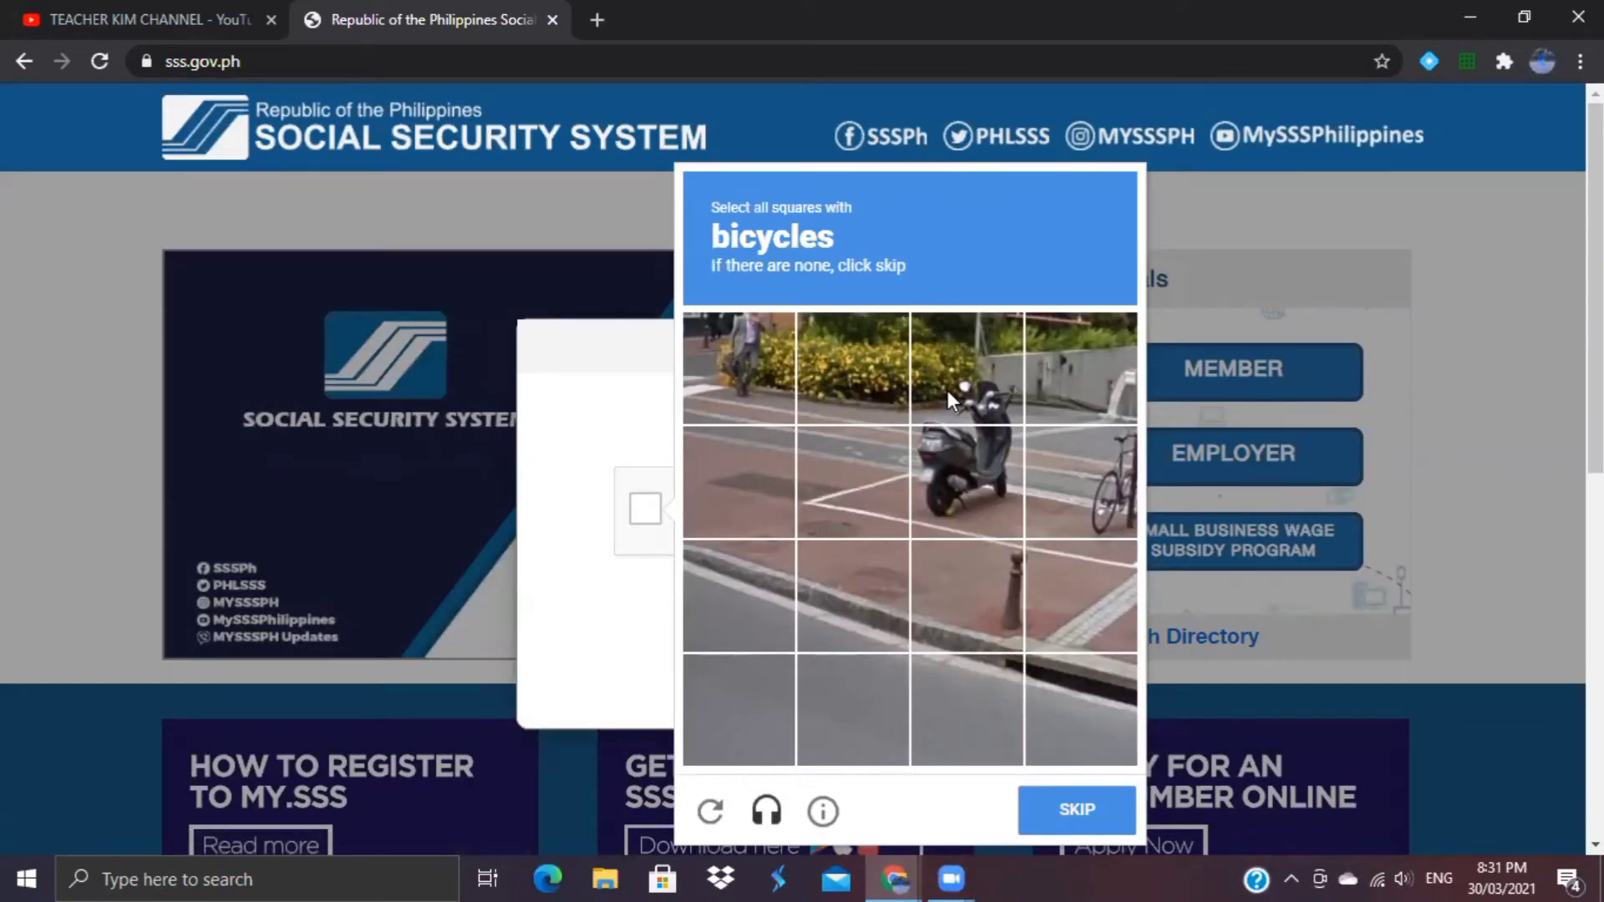
Step: Solve the bicycle and traffic-light reCAPTCHA challenges, verify them, and submit the robot check
click(1086, 470)
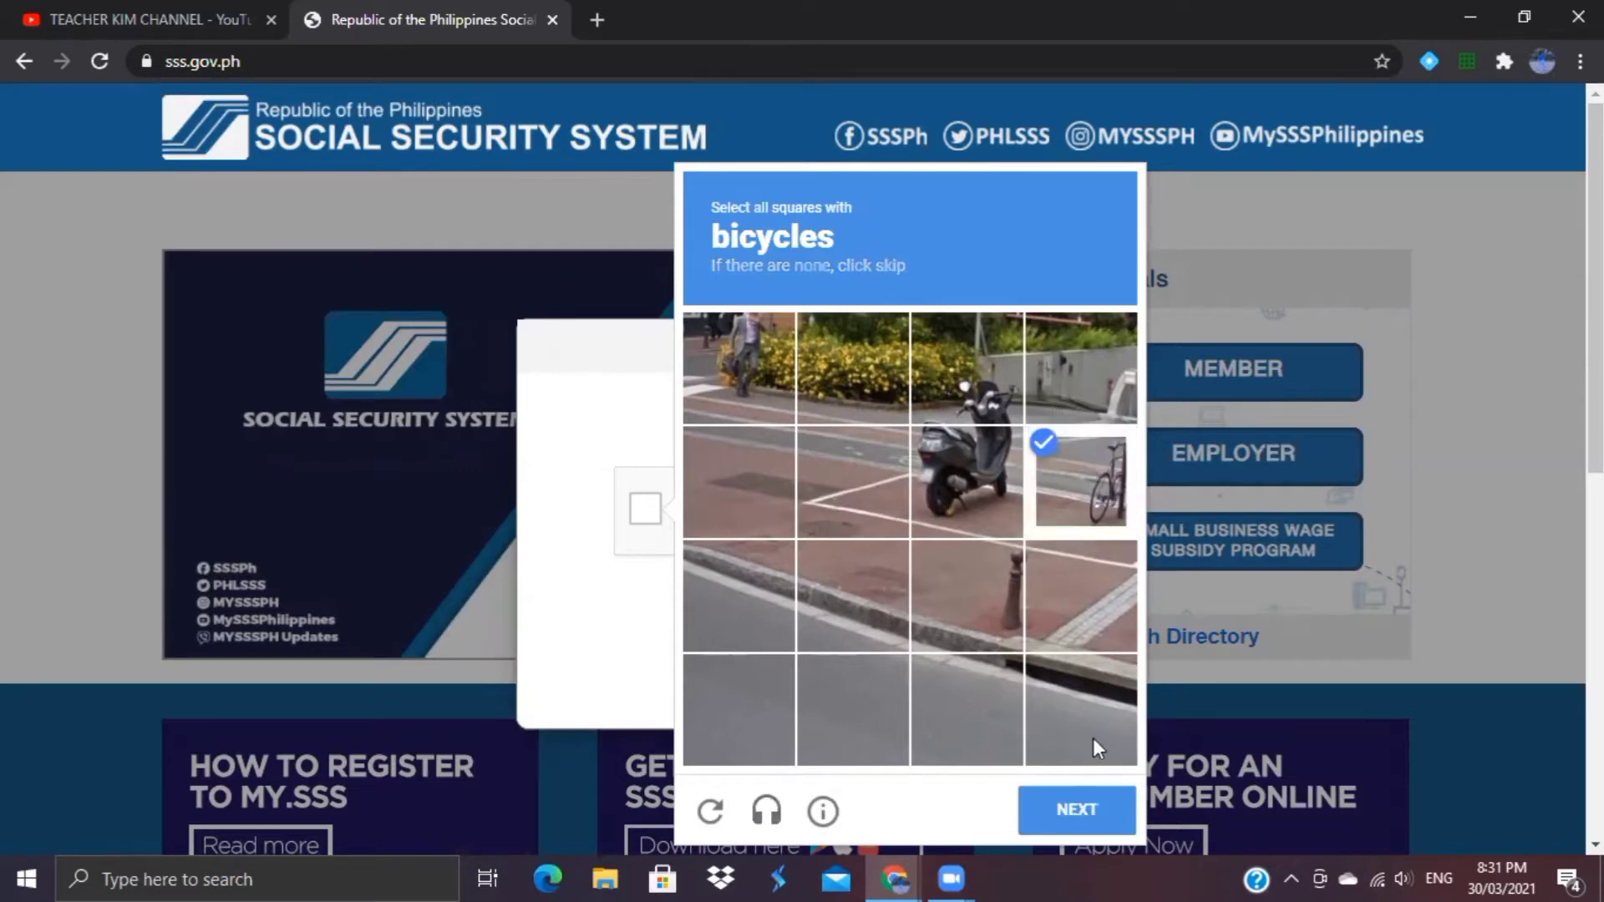
click(1073, 811)
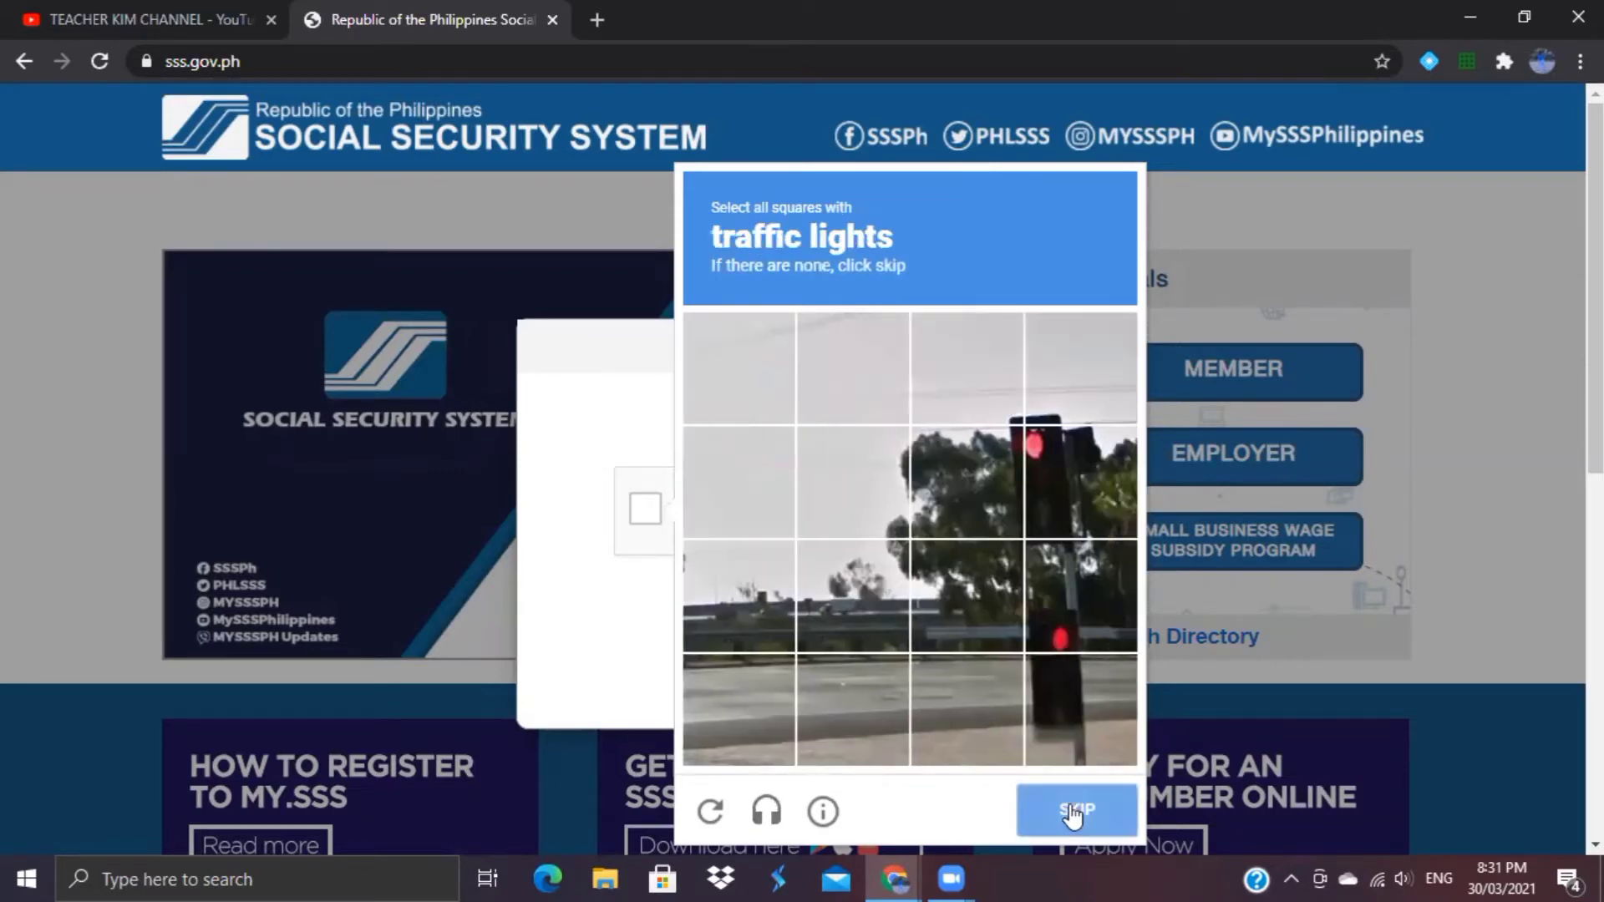
click(1046, 477)
click(994, 468)
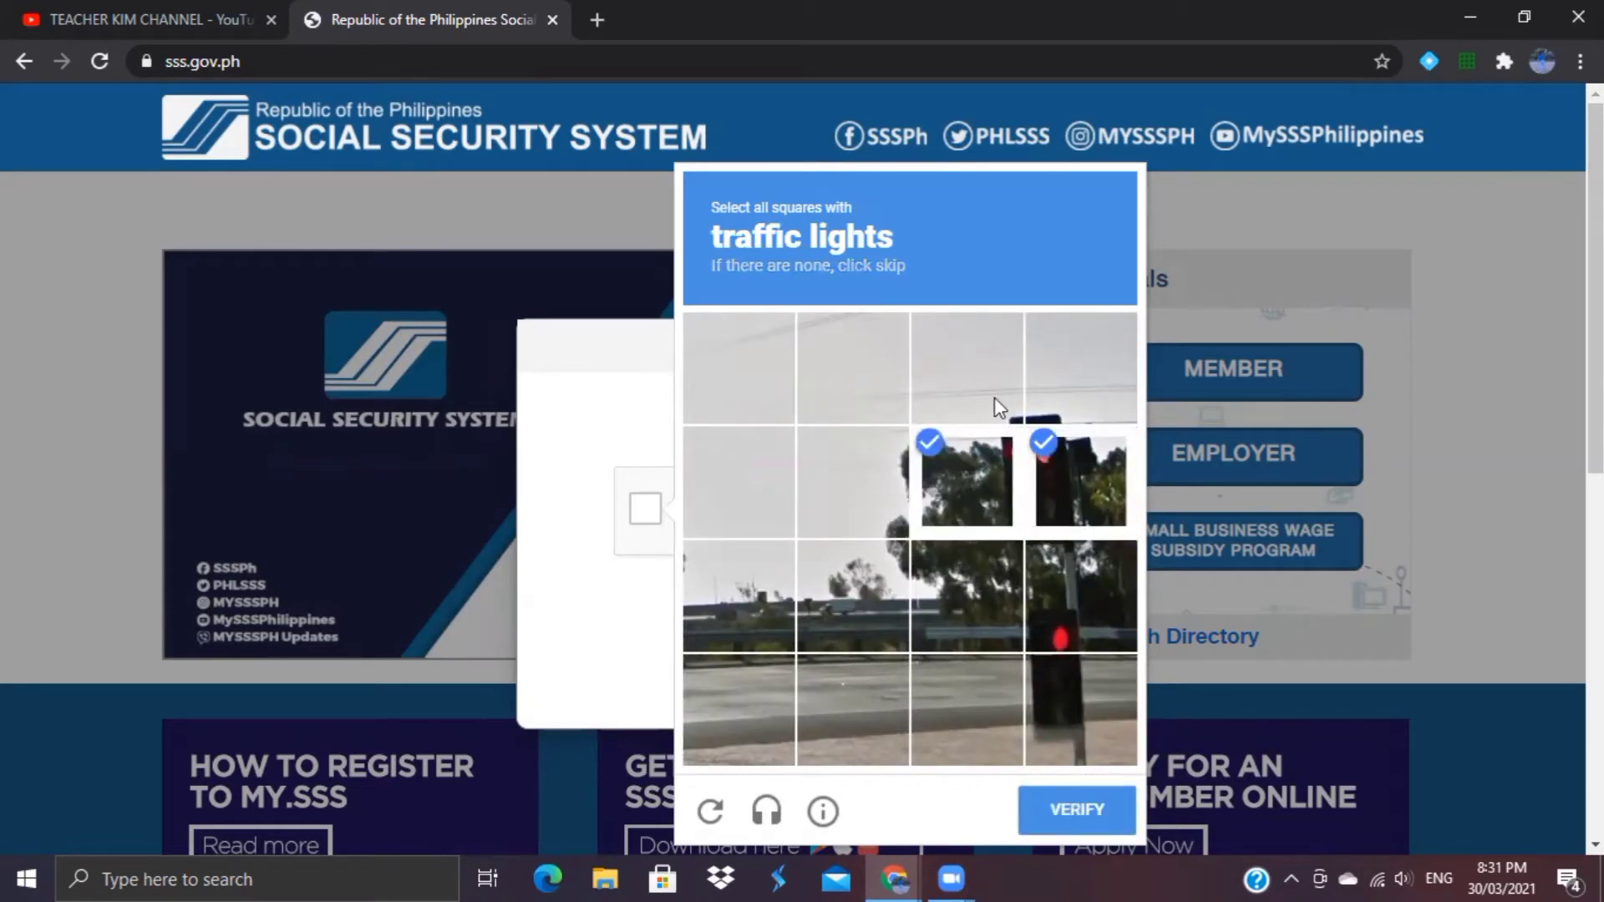
click(994, 397)
click(1052, 405)
click(1036, 639)
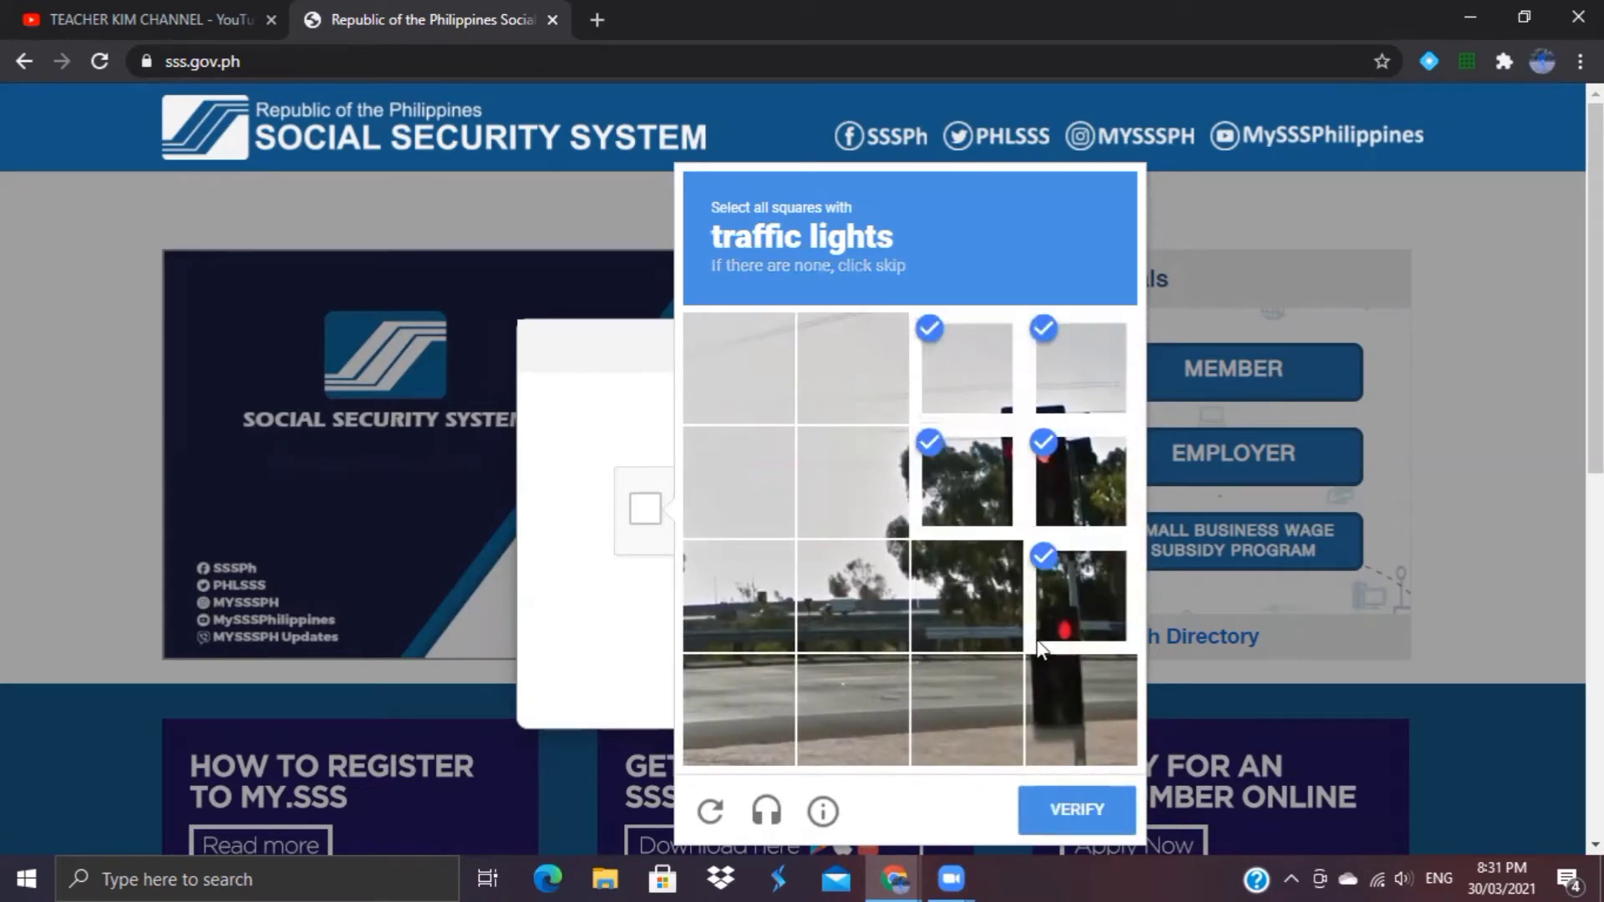
click(1041, 703)
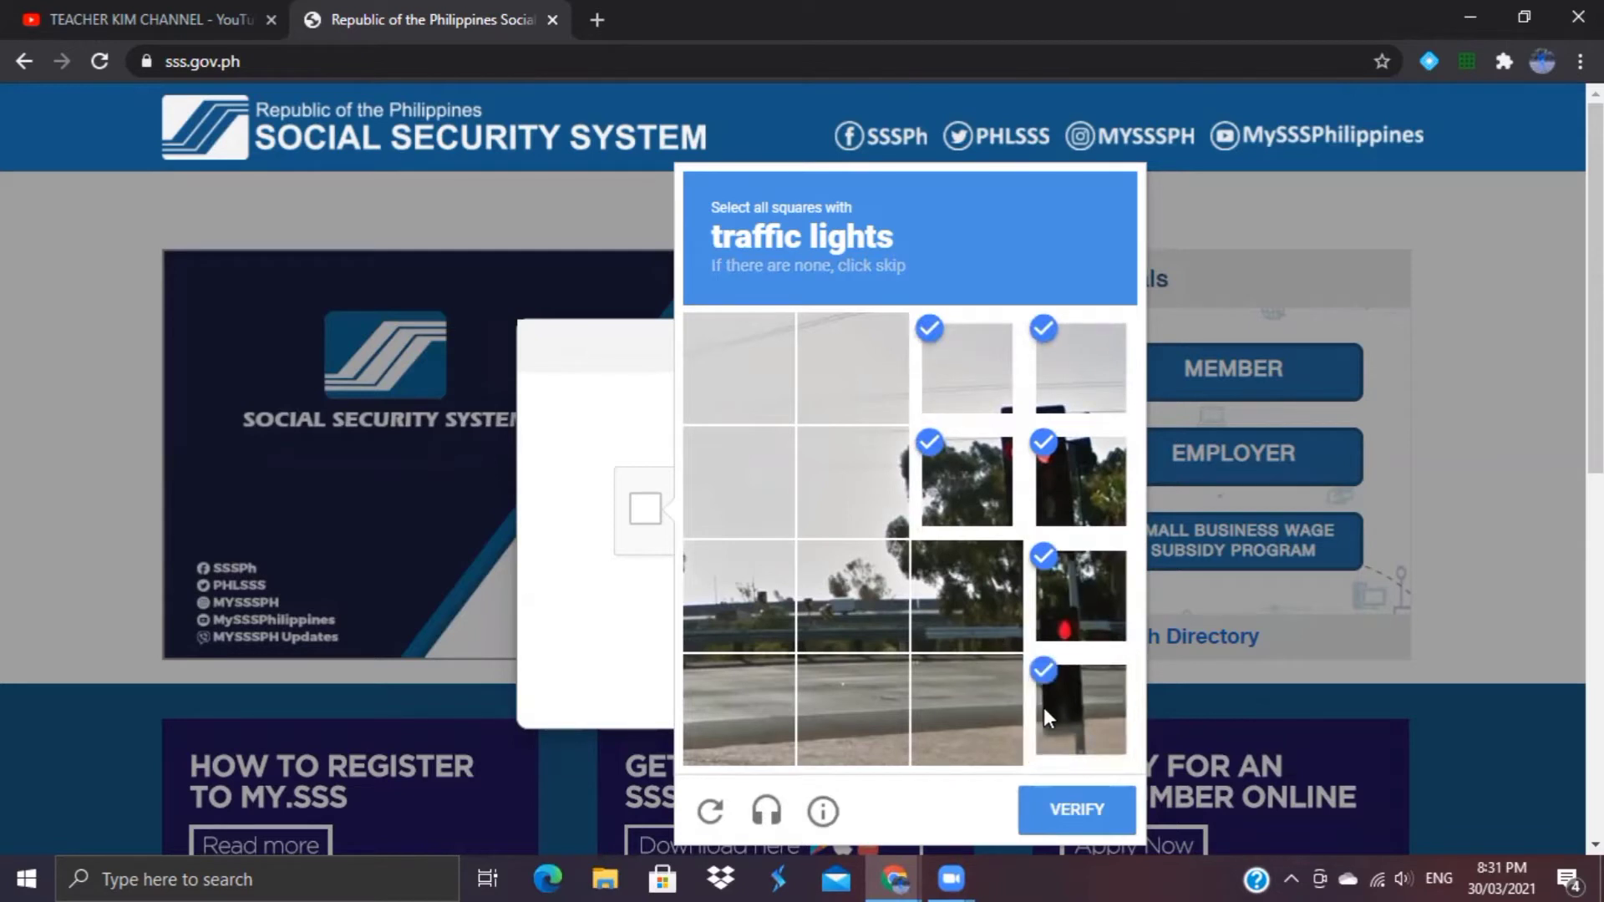
click(1057, 809)
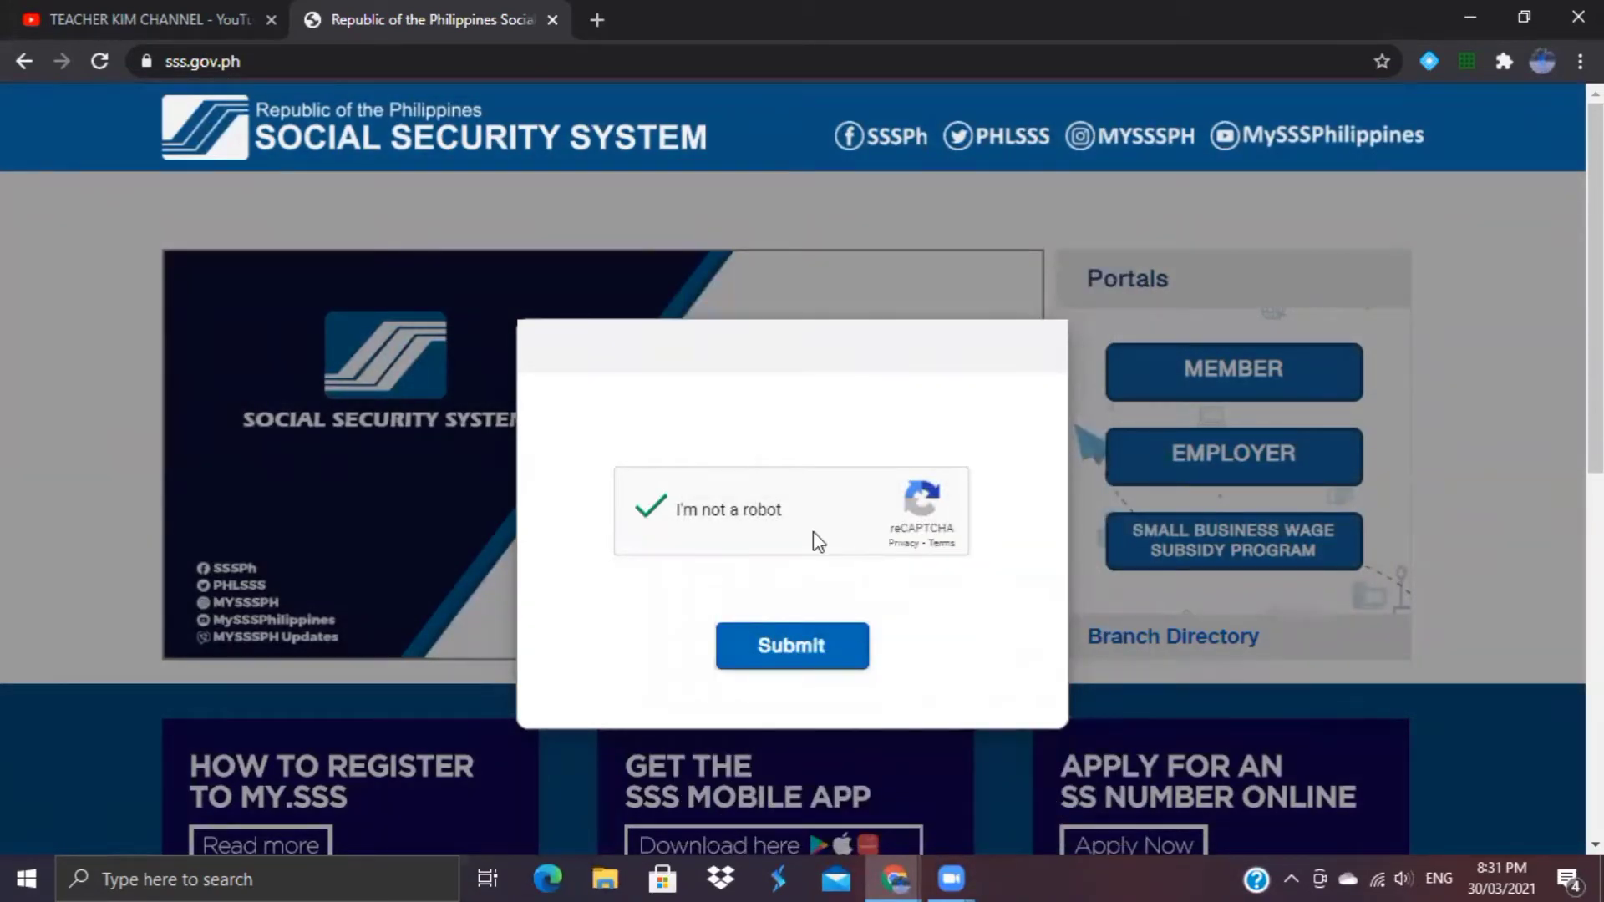
click(765, 645)
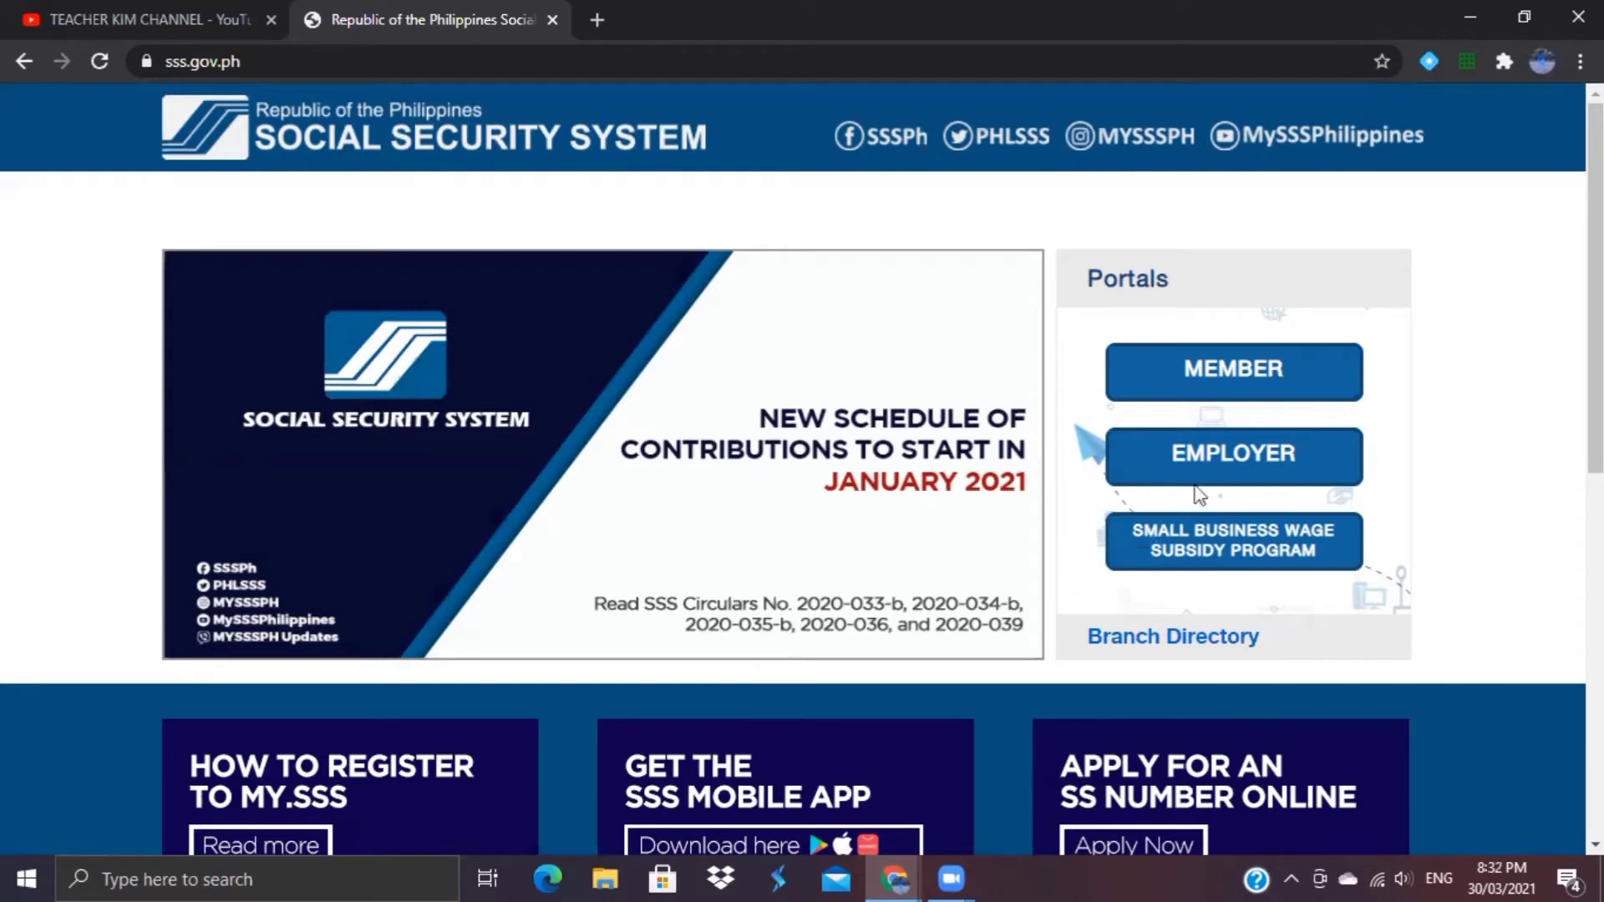
Step: Open the MEMBER login page from the homepage Portals section
click(1218, 375)
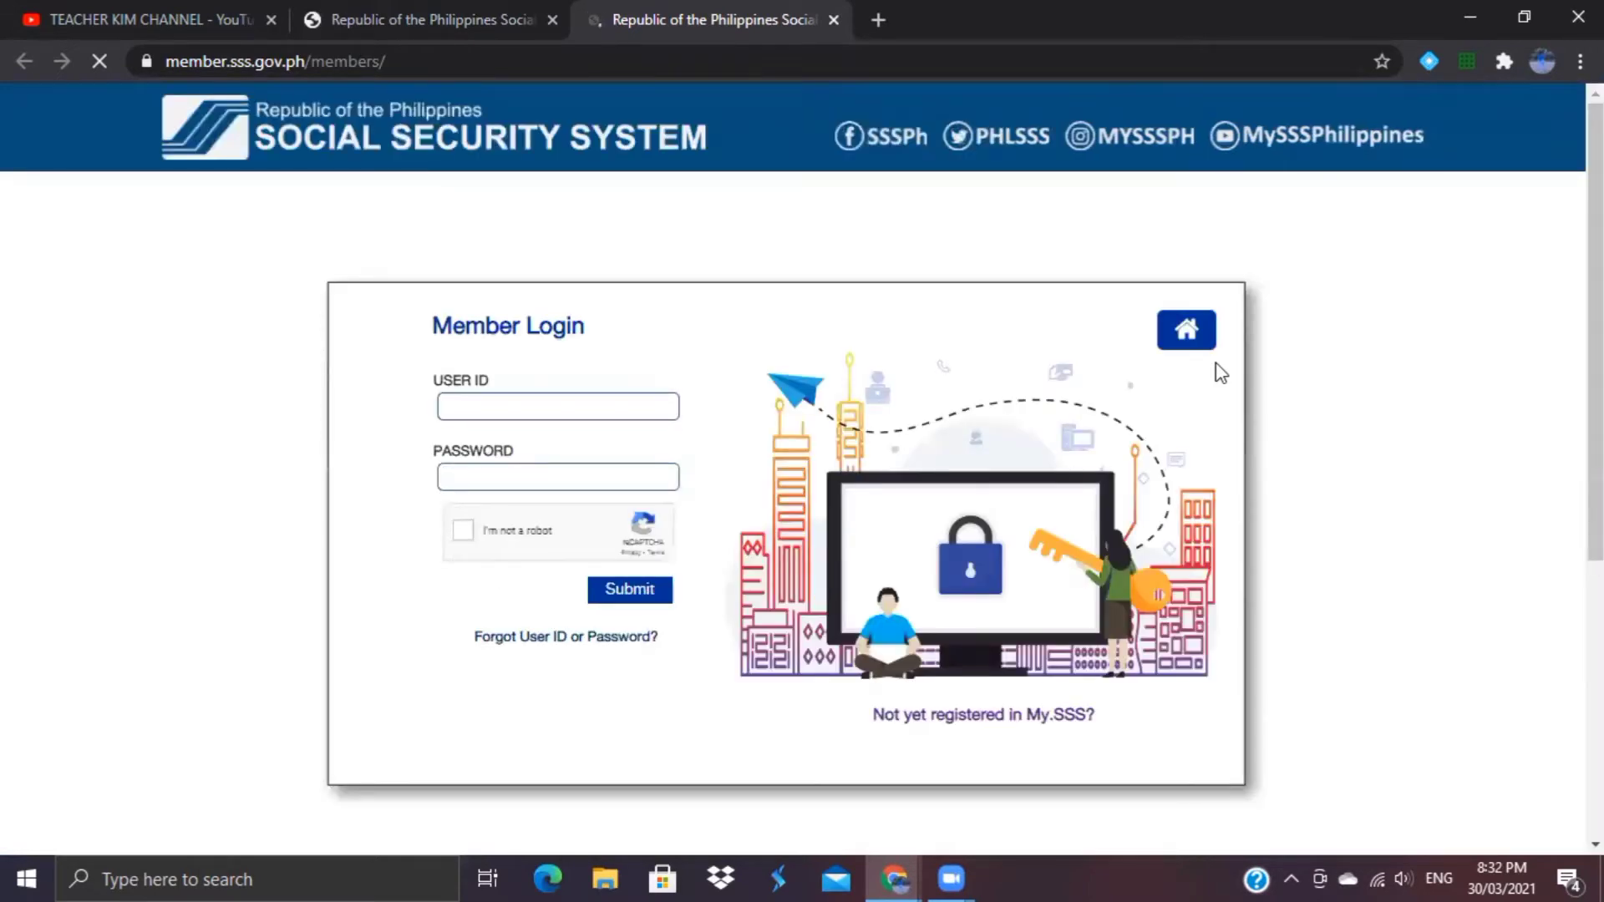
Step: Follow 'Not yet registered in My.SSS?' from Member Login to the registration page
click(594, 419)
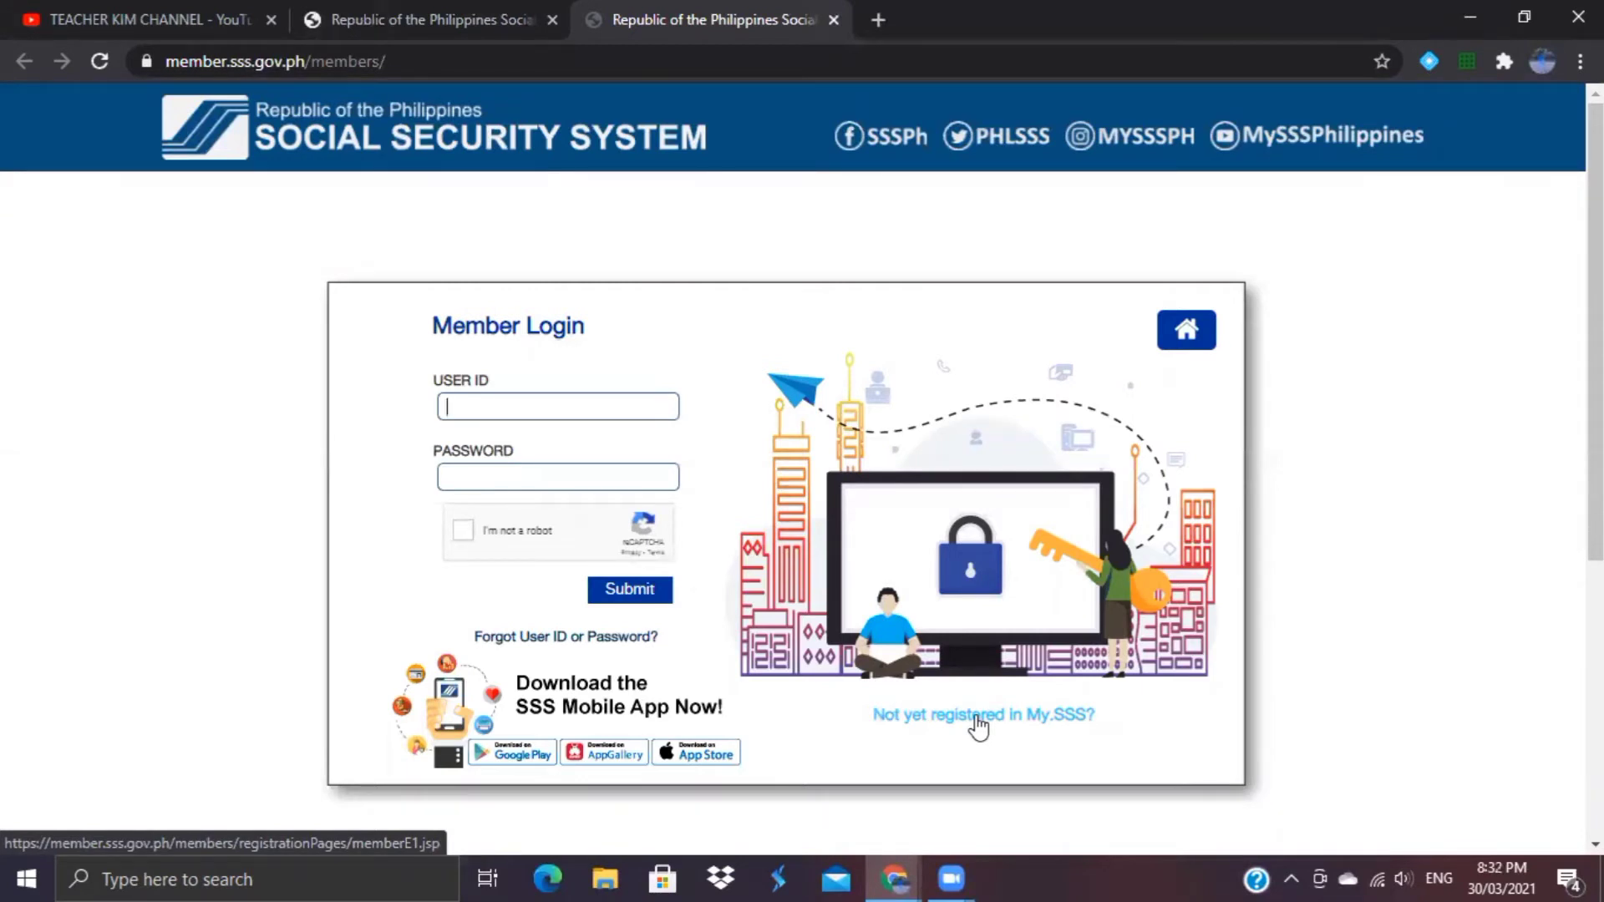
click(977, 717)
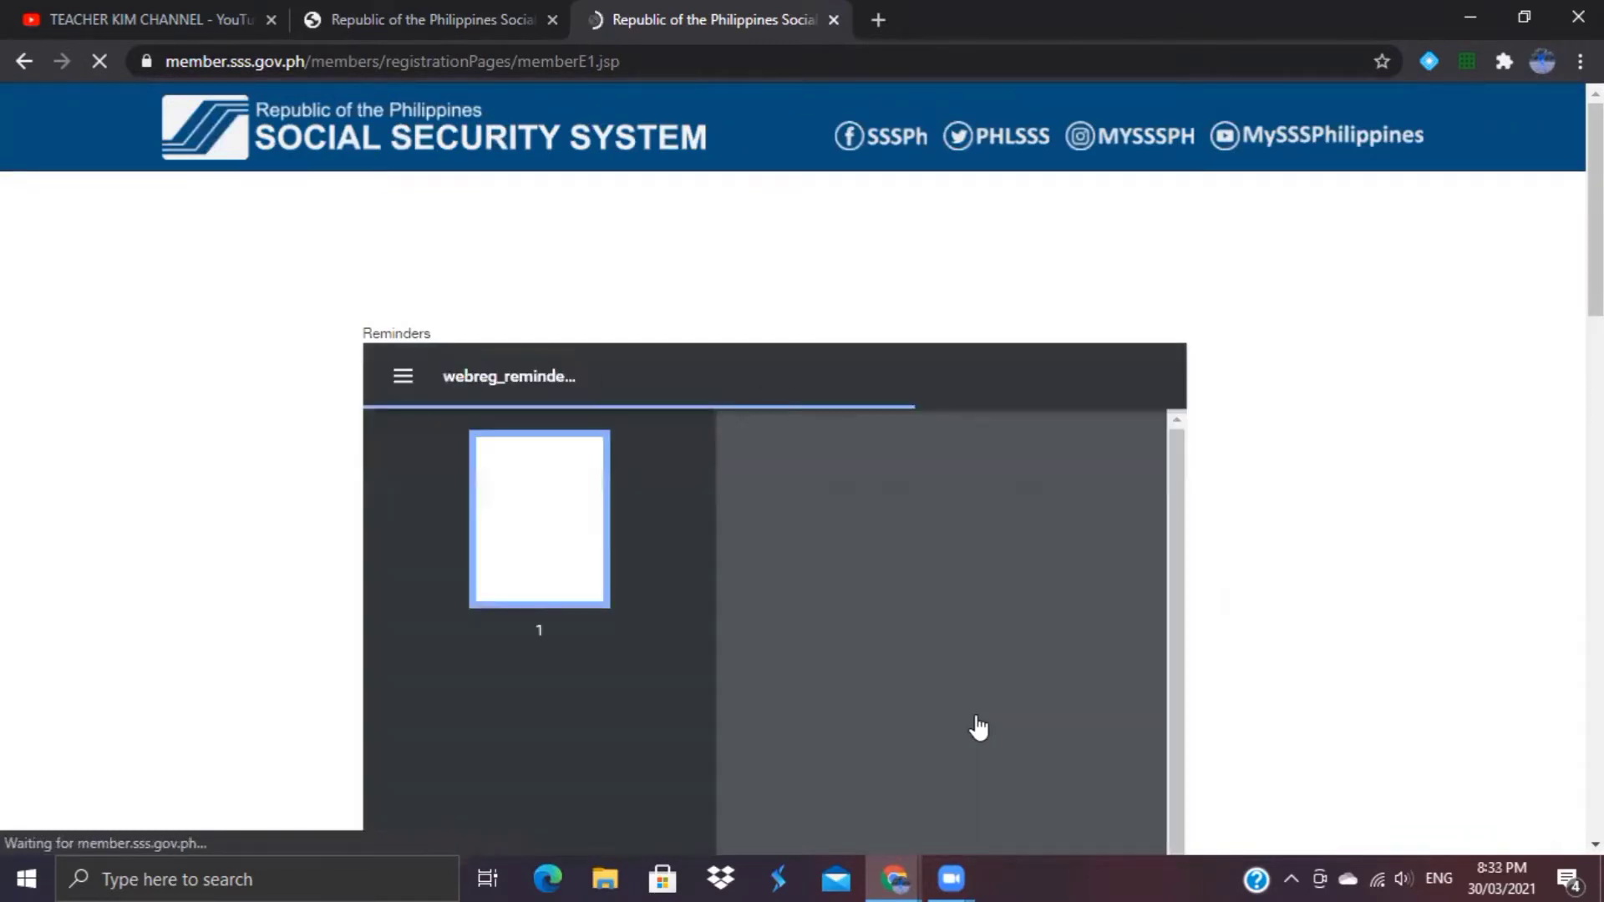
Step: Read through the web registration reminders, certify having read them, and proceed to the form
scroll(1378, 501, down, 3)
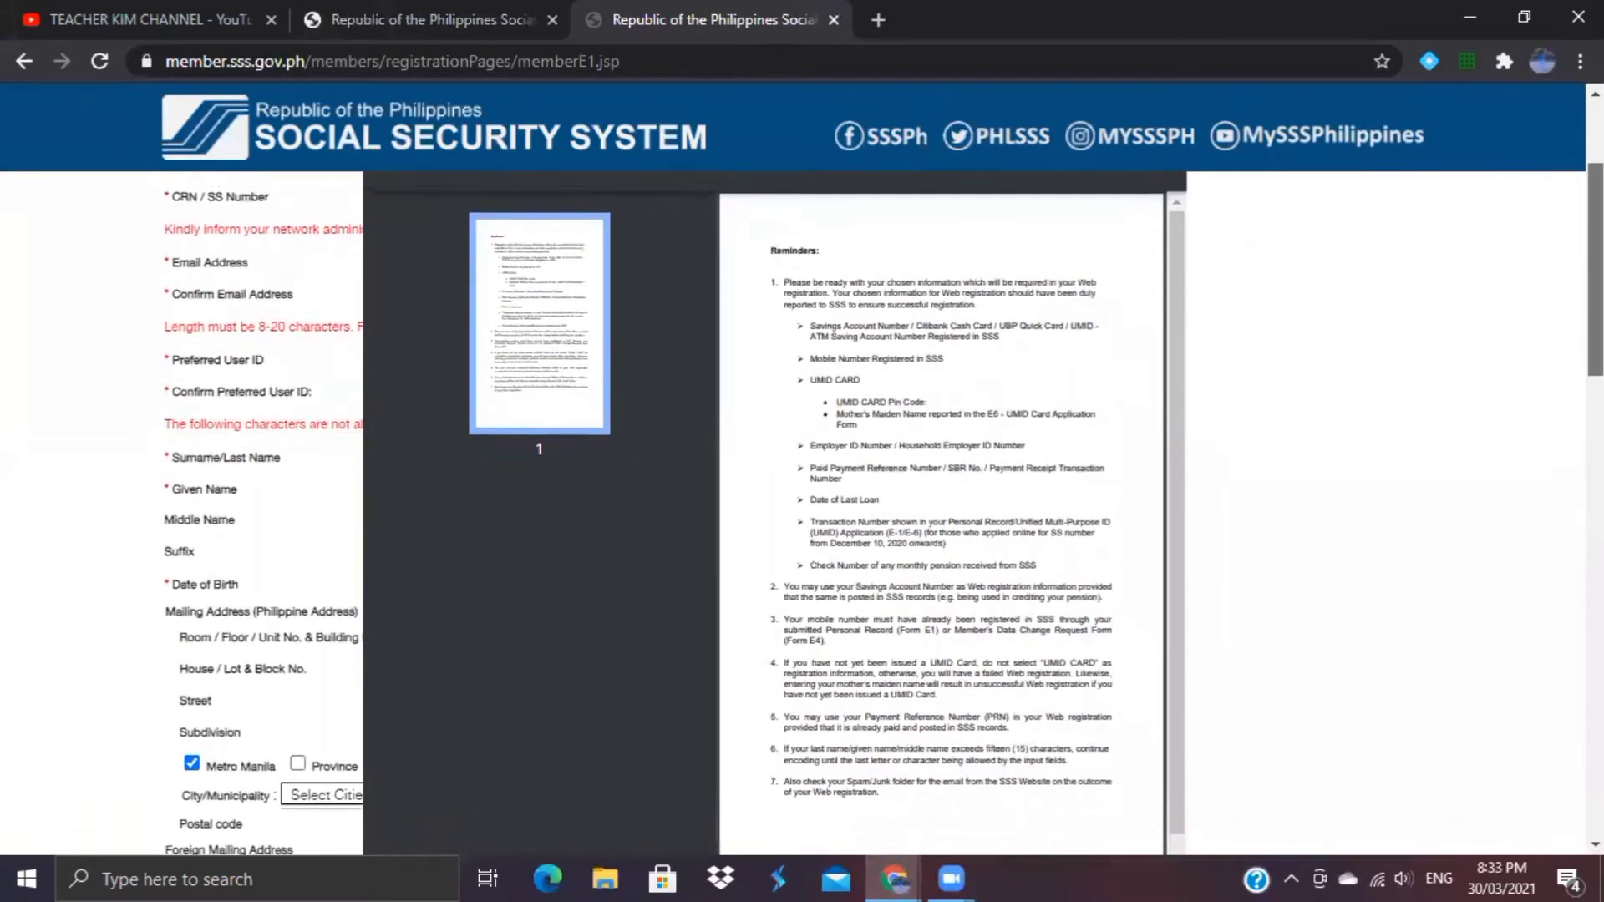
scroll(877, 501, up, 1)
scroll(877, 501, down, 1)
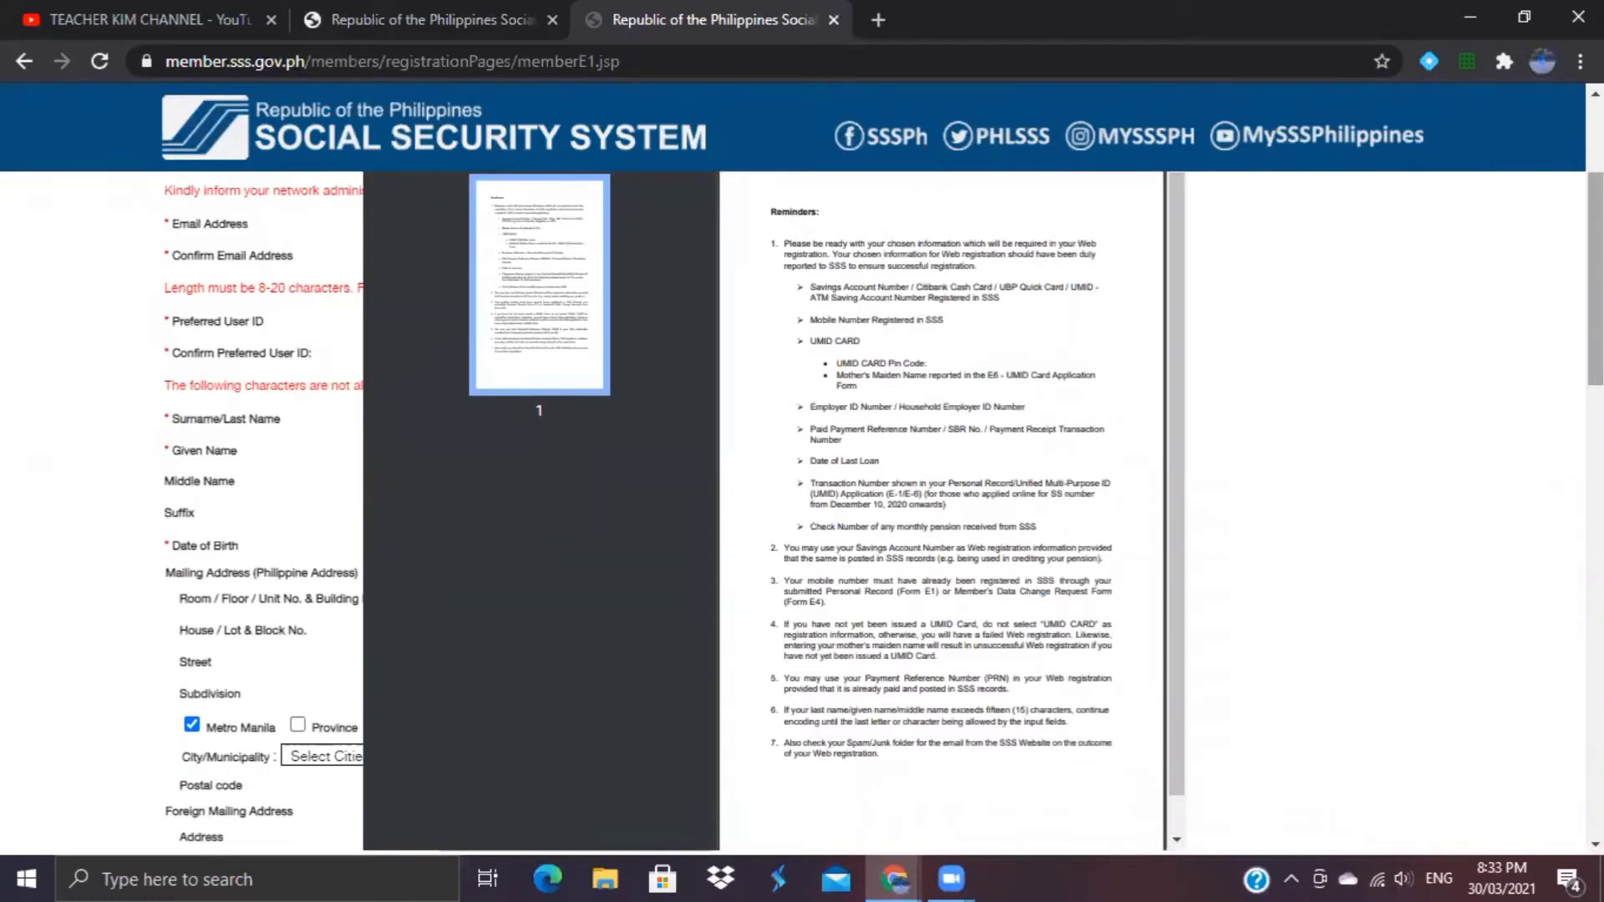
scroll(877, 501, down, 2)
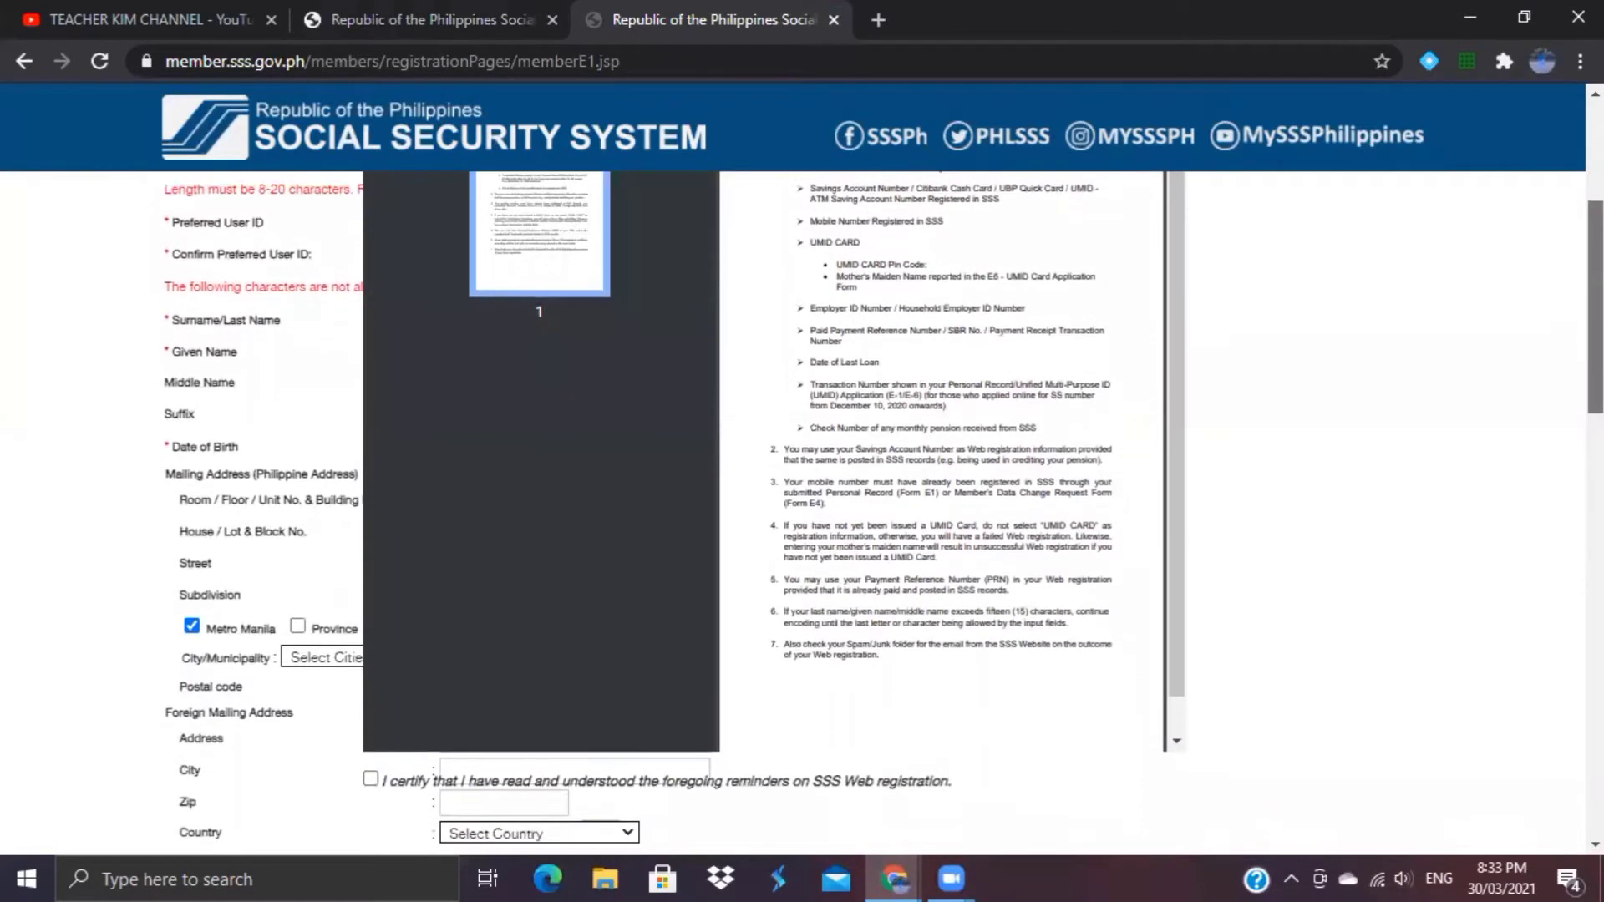
scroll(877, 501, down, 1)
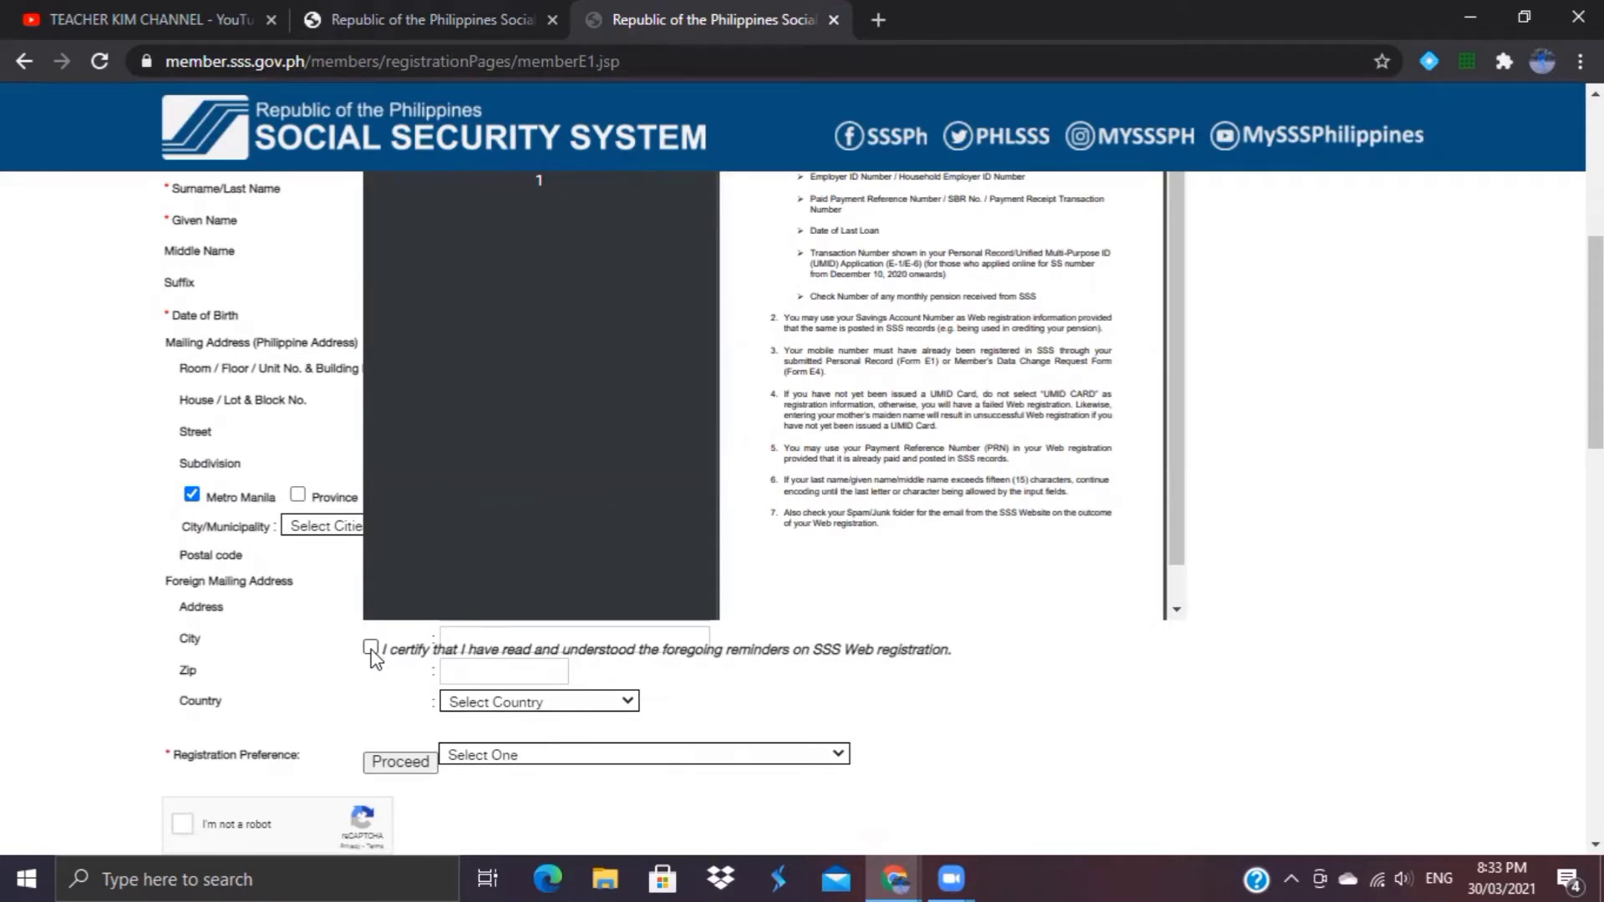
click(370, 648)
scroll(372, 653, up, 1)
scroll(882, 513, down, 3)
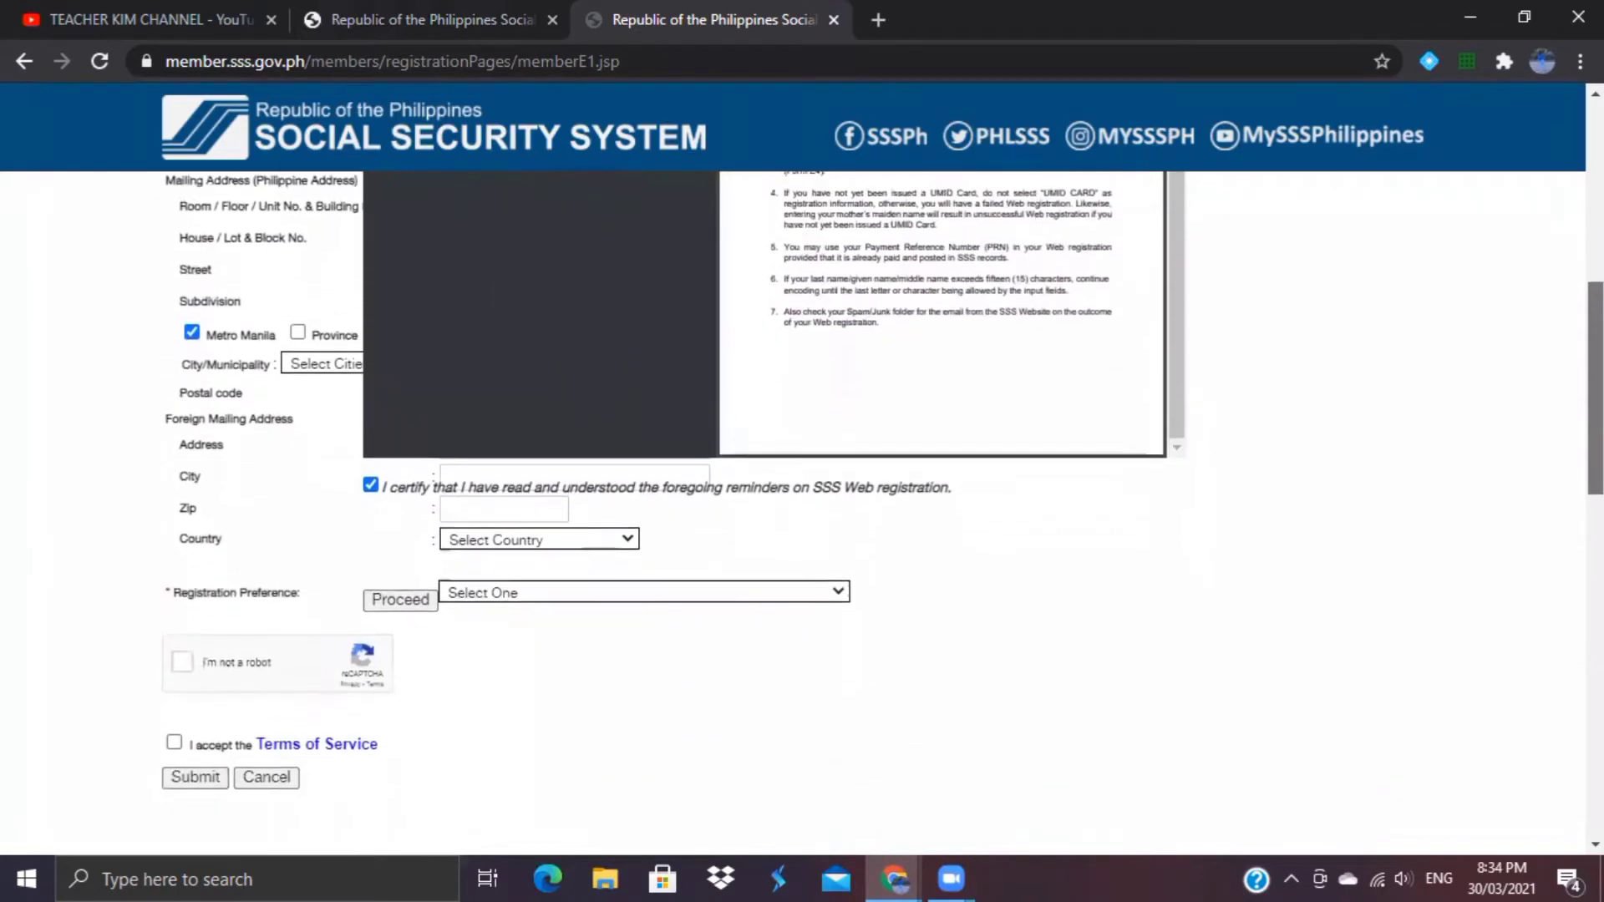
scroll(882, 513, up, 5)
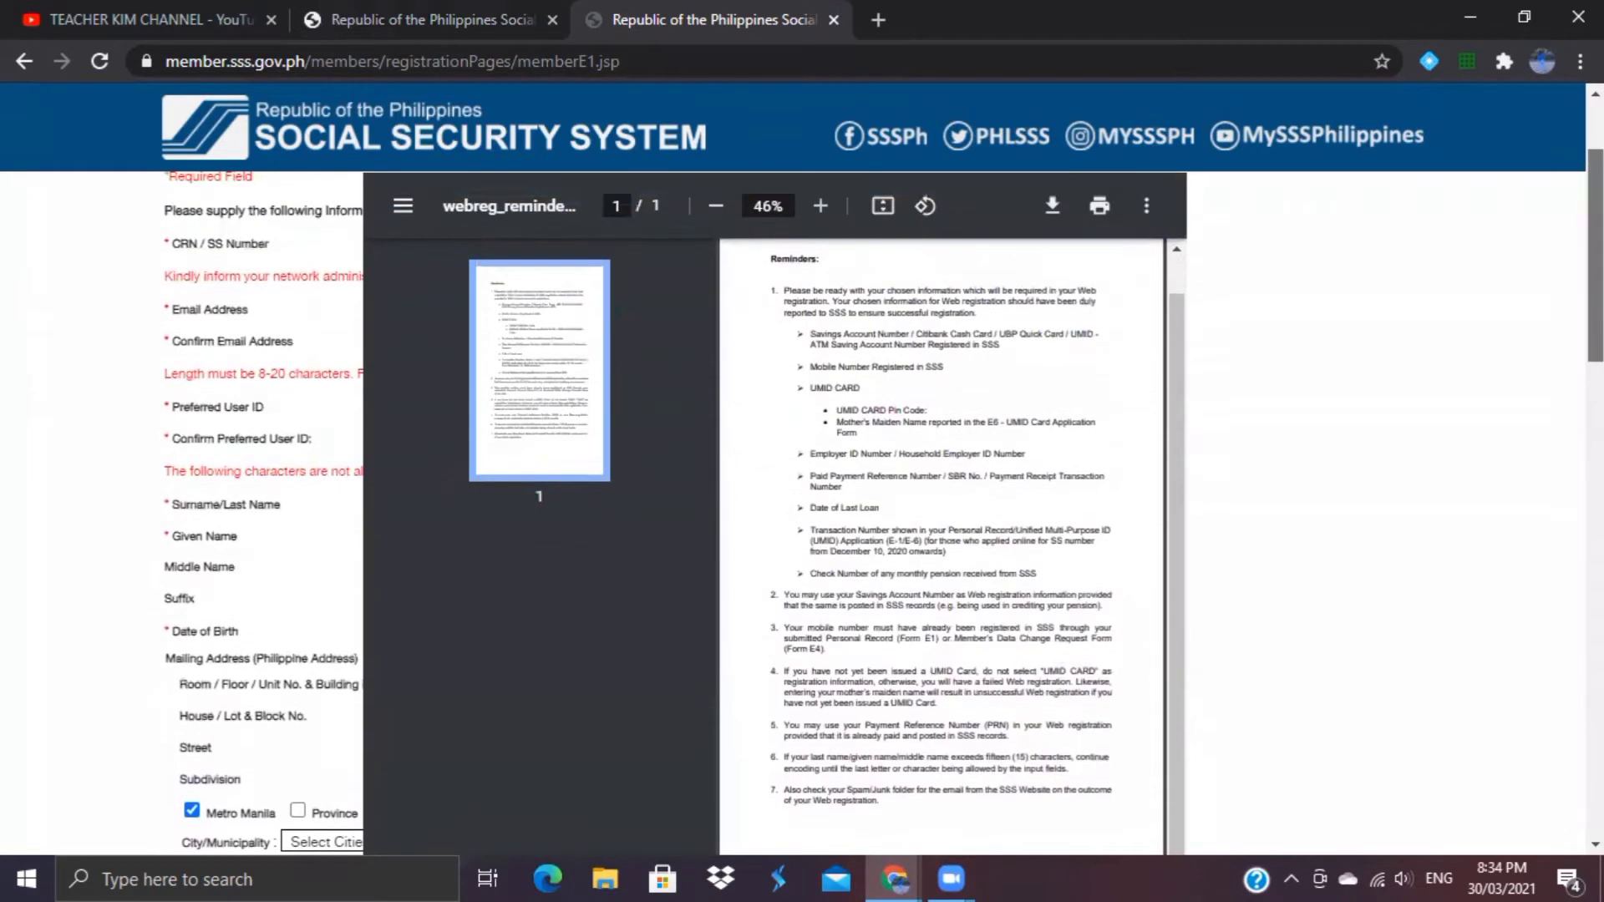
scroll(882, 514, down, 5)
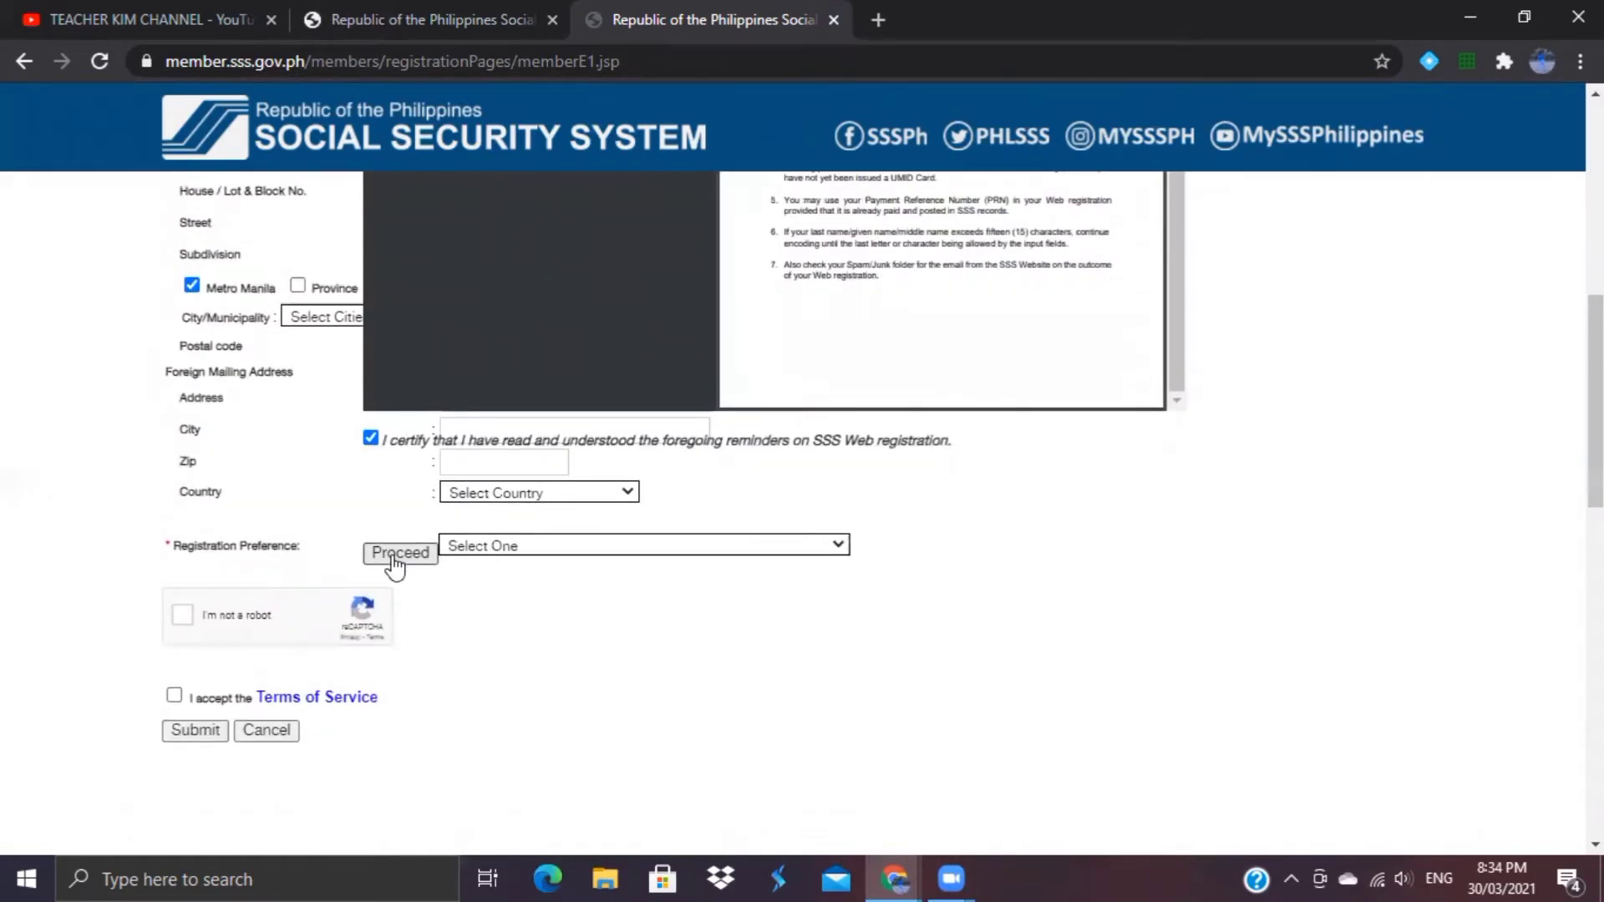
click(395, 553)
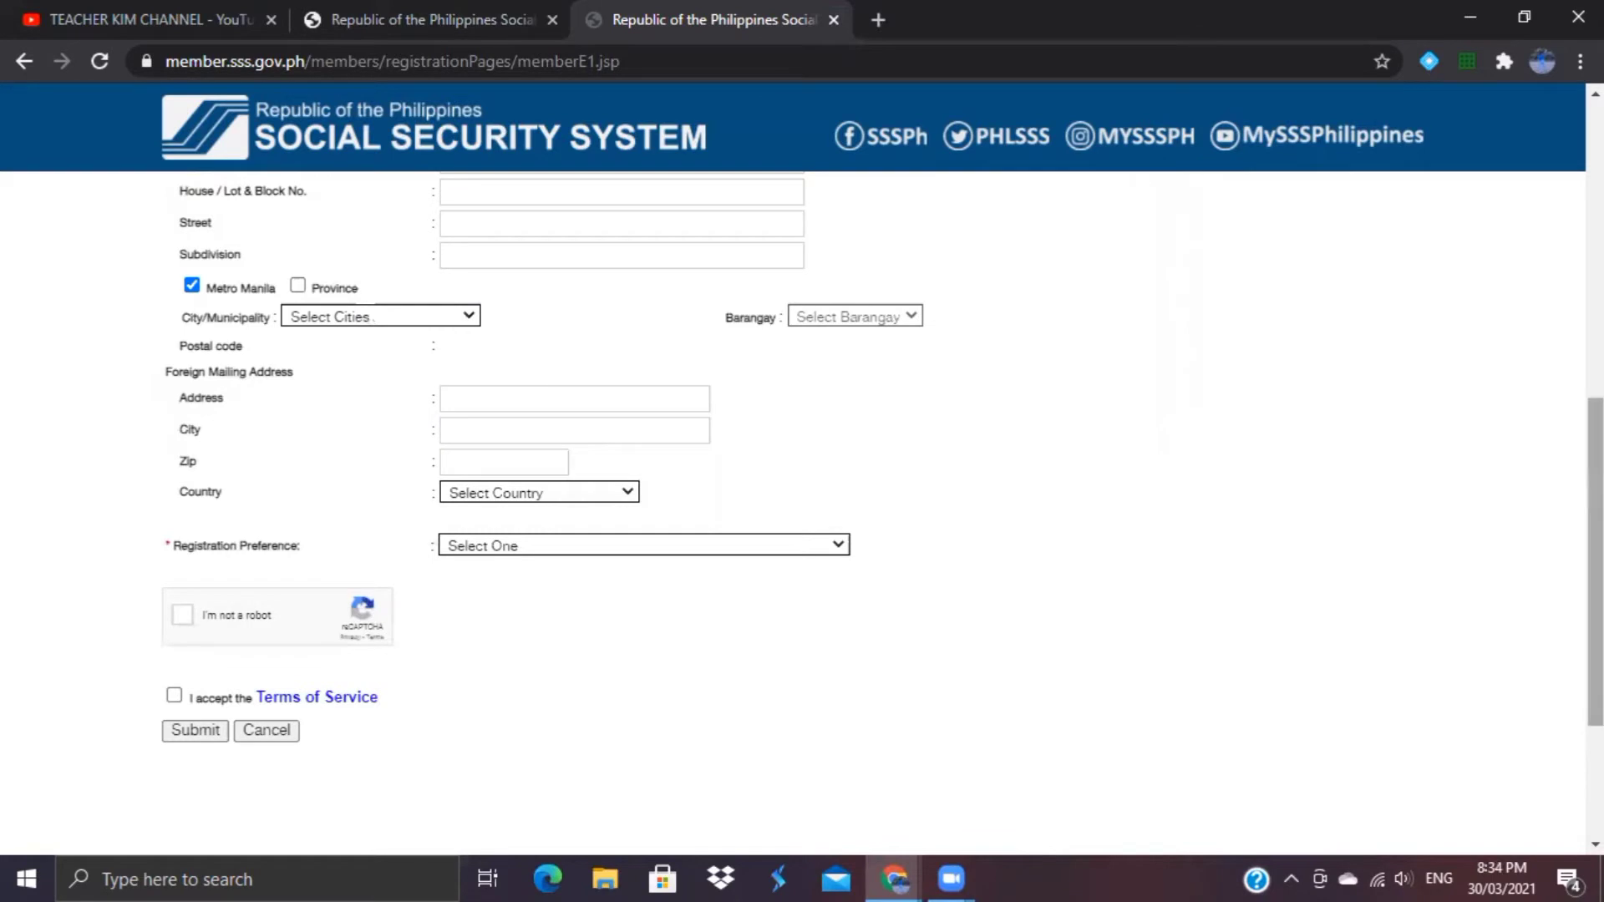
Step: Enter email, preferred user ID, name and date of birth, then begin the Room/Floor/Unit field
scroll(1407, 394, up, 4)
scroll(873, 468, up, 5)
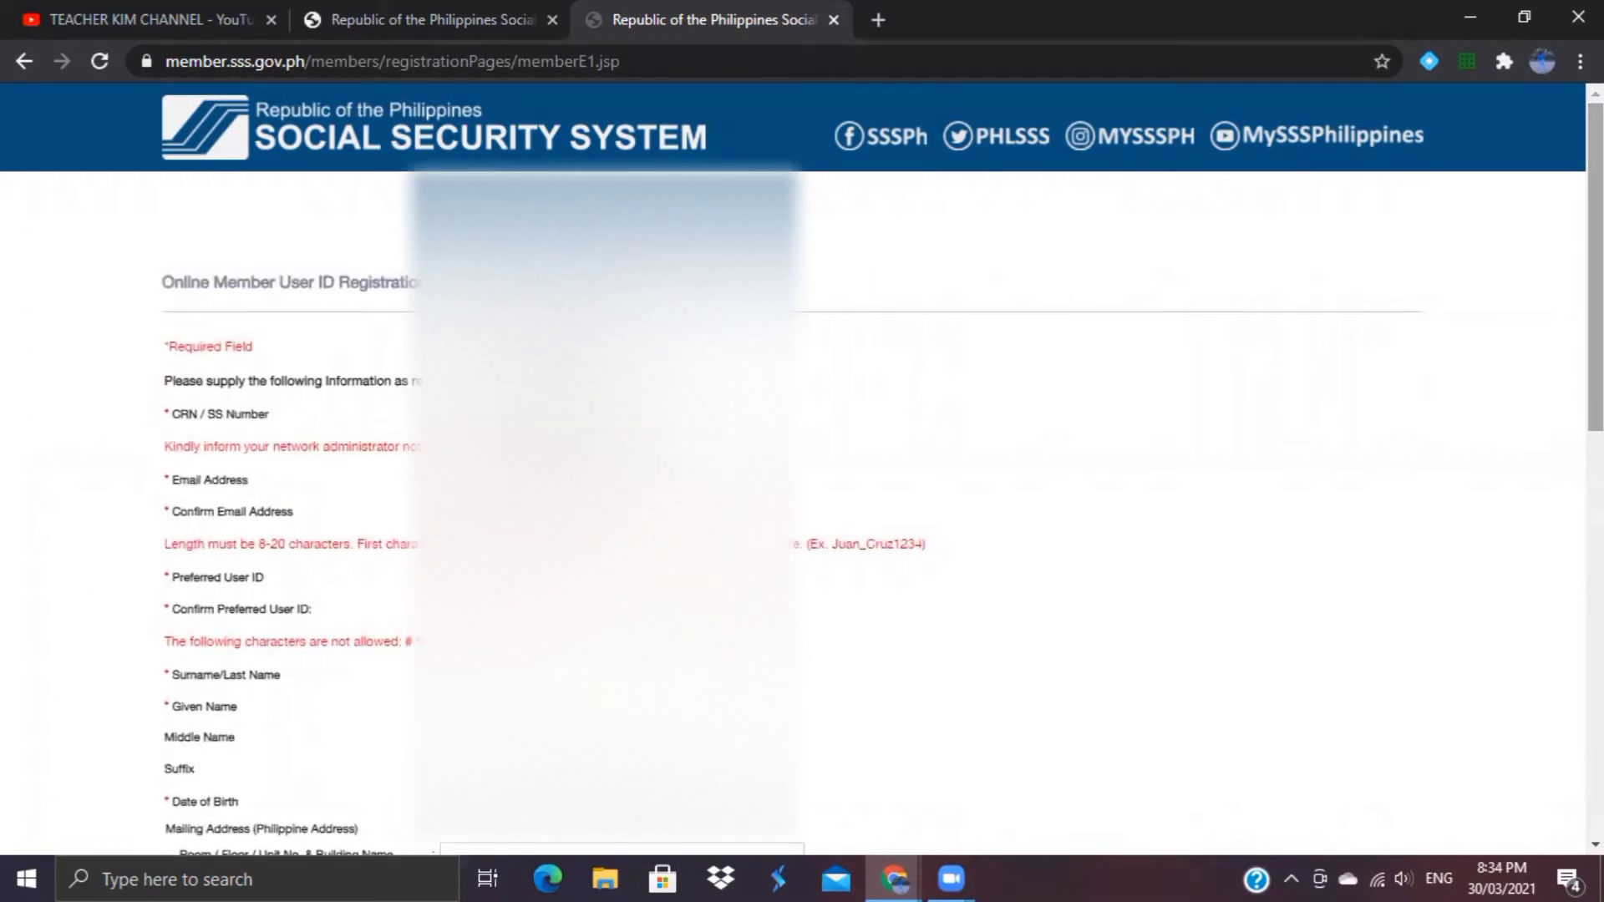
scroll(802, 510, down, 1)
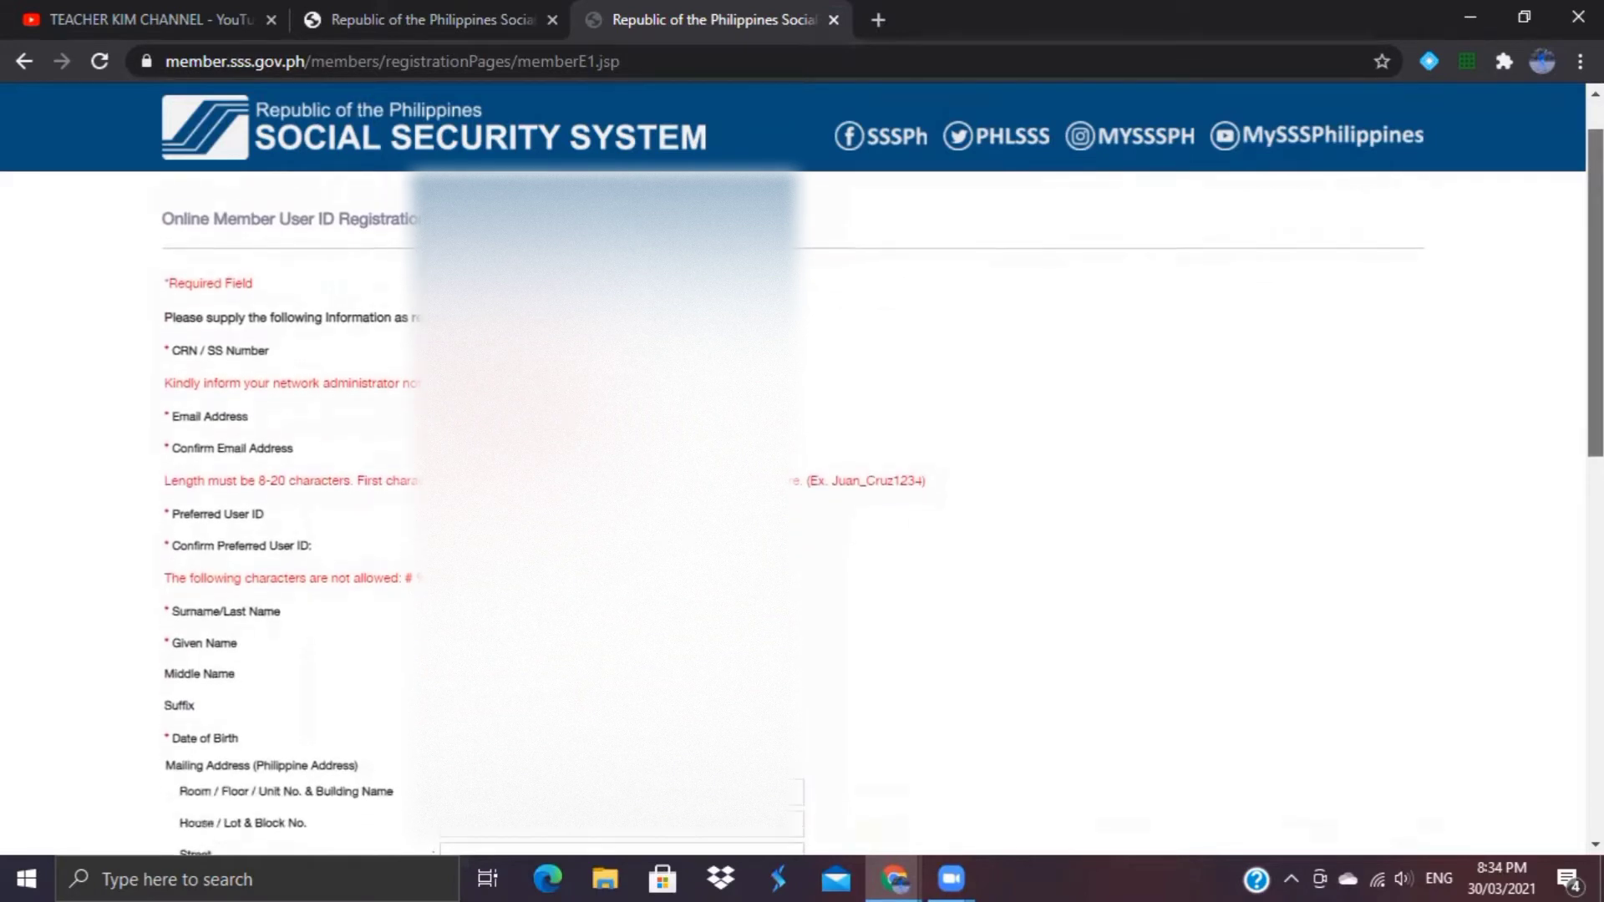
scroll(802, 509, down, 1)
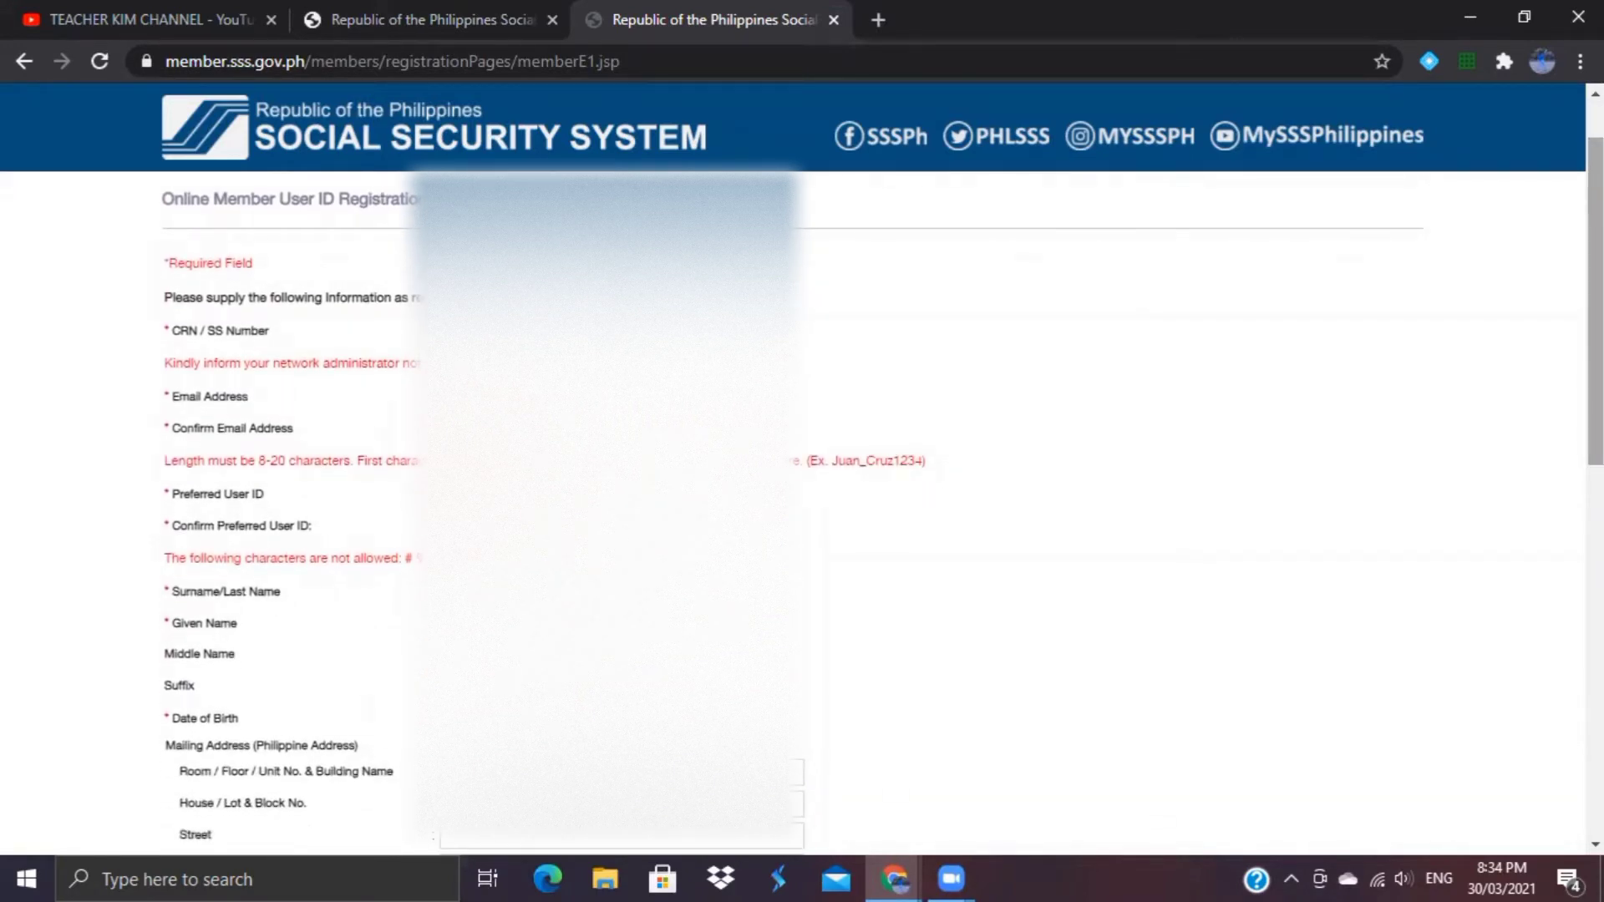
scroll(802, 510, down, 1)
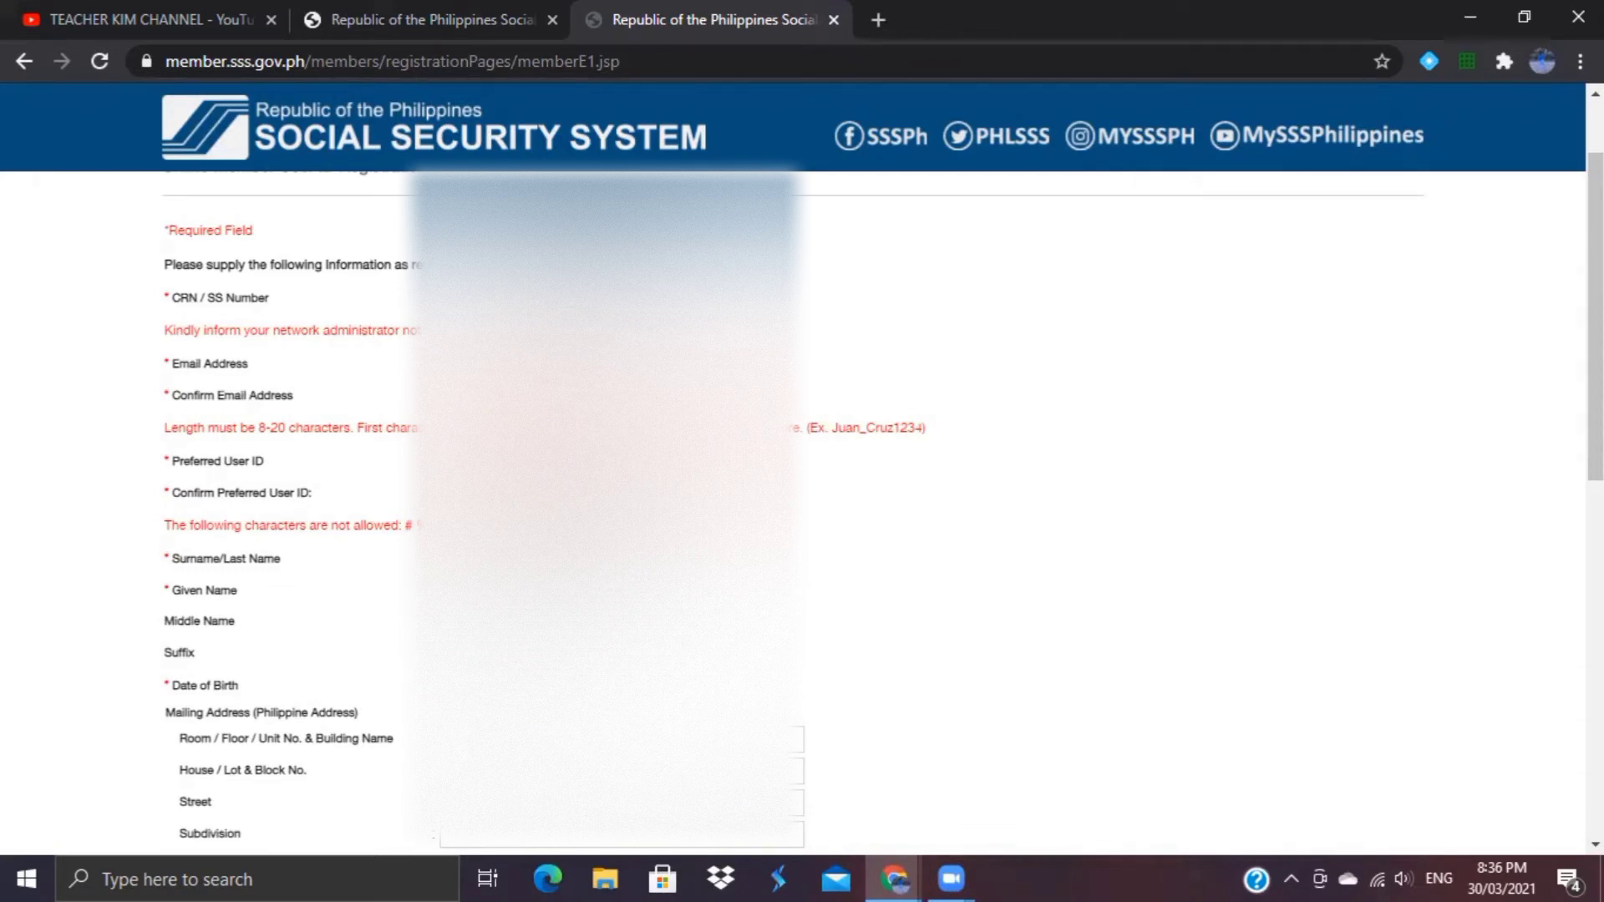
scroll(802, 501, down, 2)
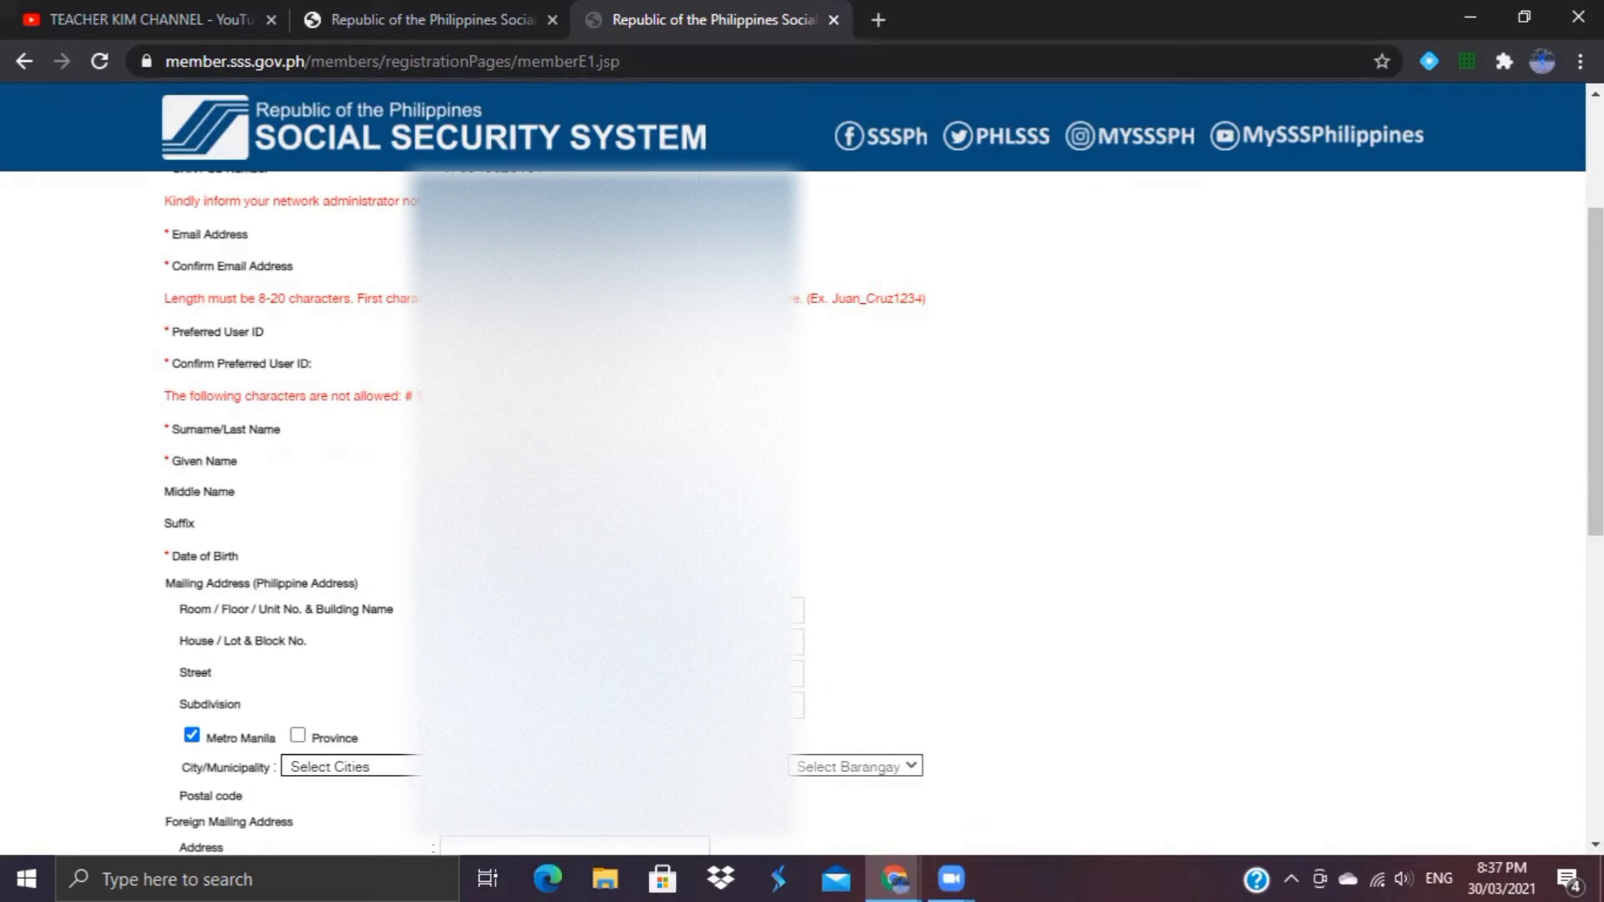
scroll(969, 433, down, 2)
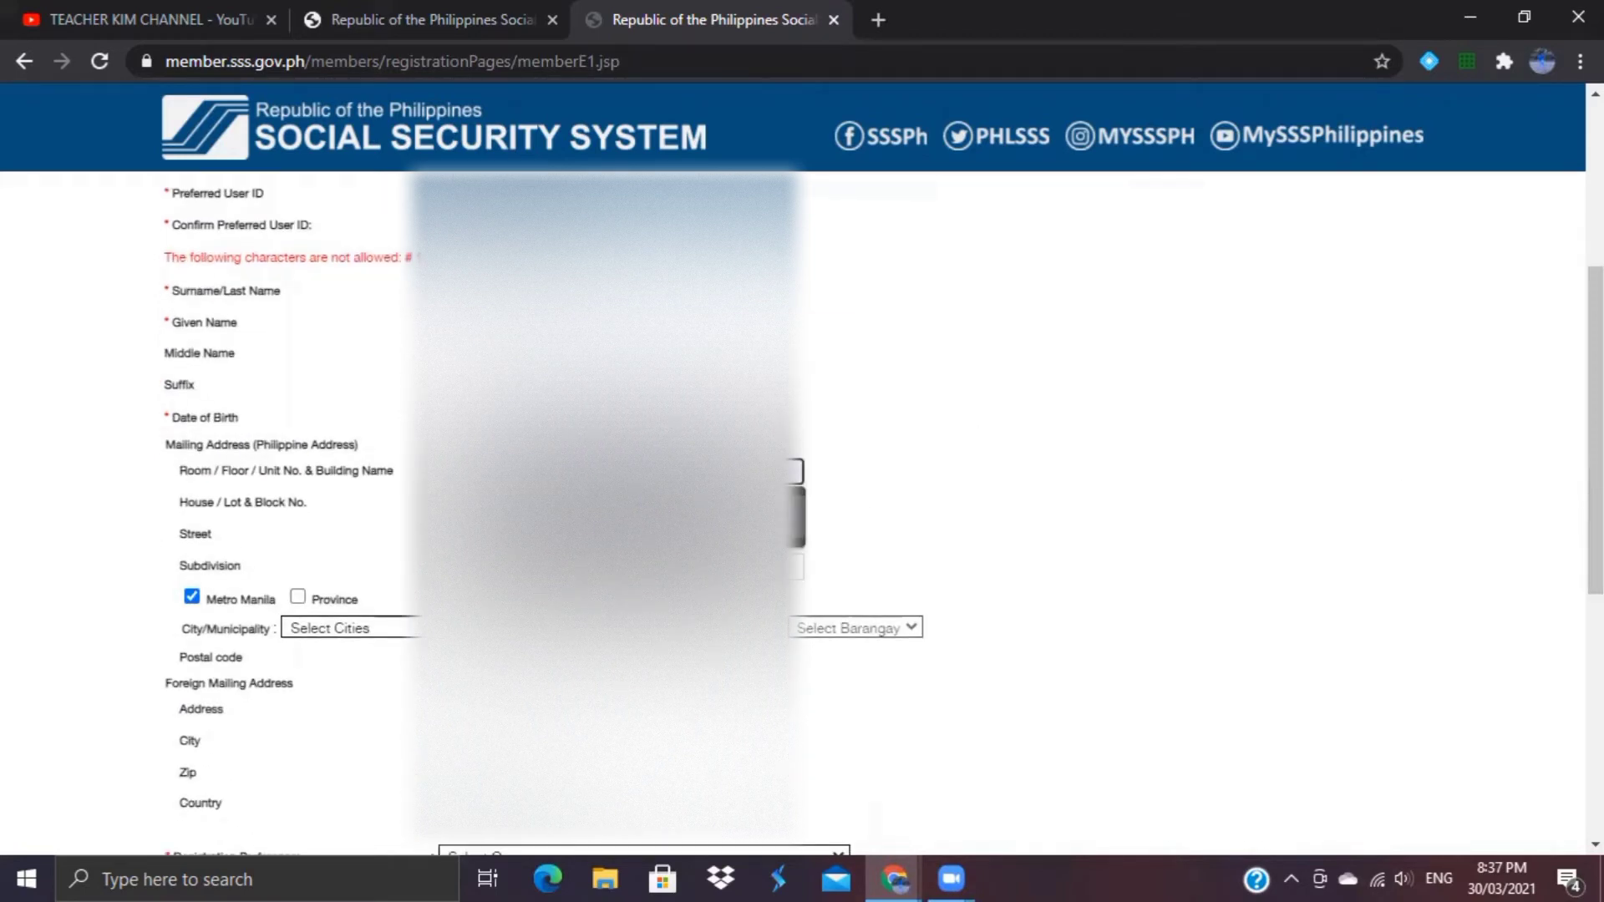
click(752, 472)
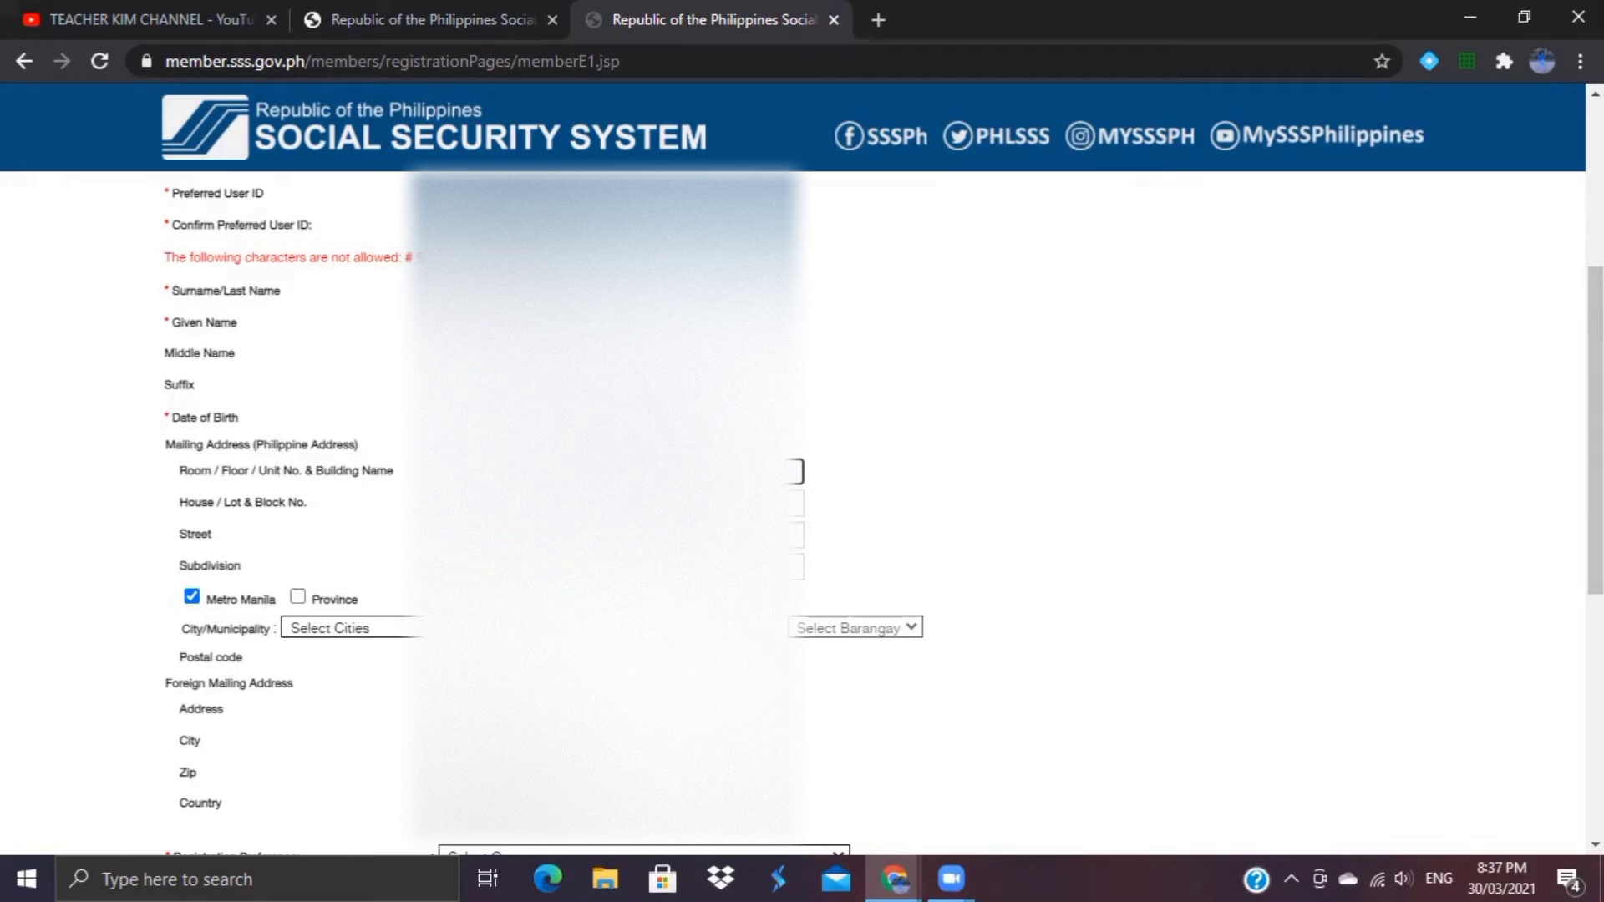
Step: Mark the mailing address as Province and choose DAVAO DEL SUR
click(752, 503)
click(752, 472)
click(299, 598)
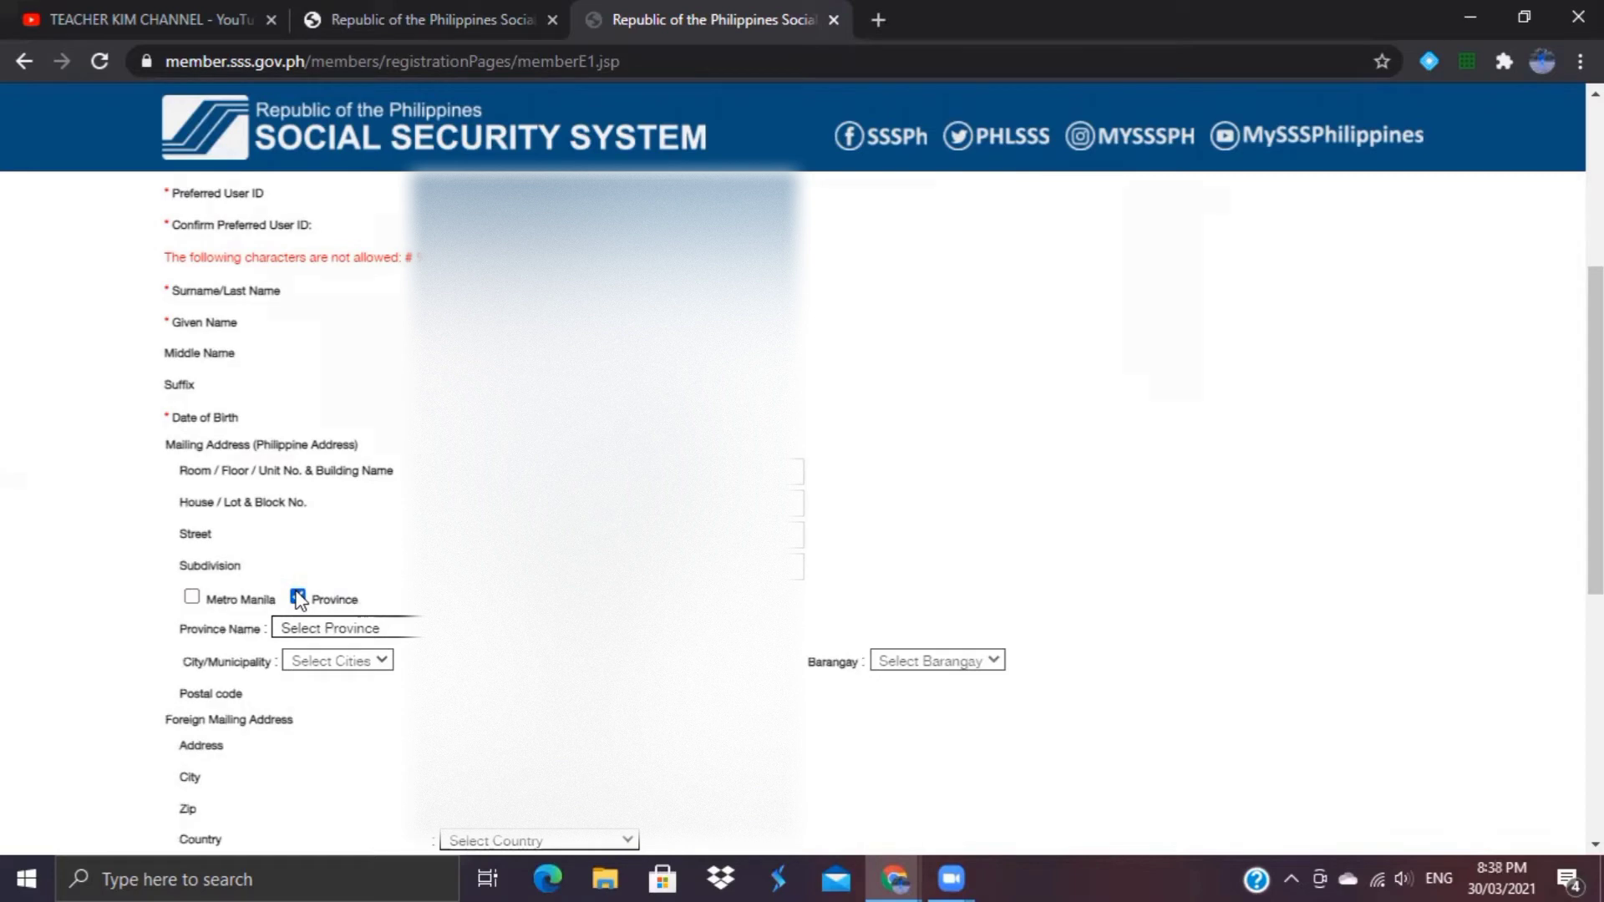
click(361, 629)
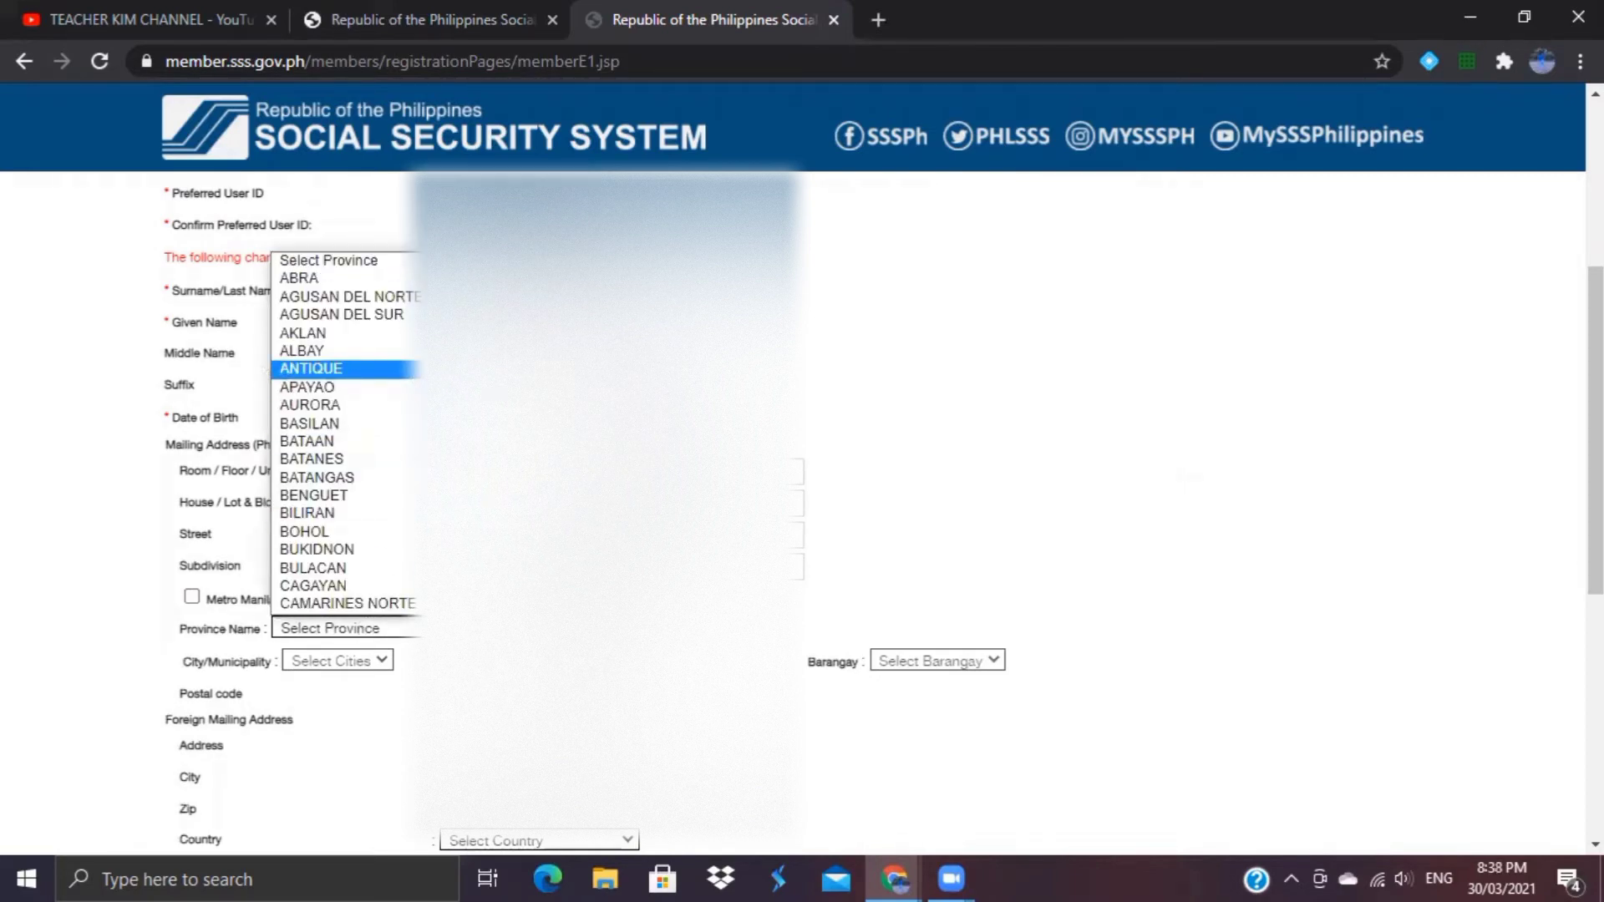
scroll(347, 434, down, 4)
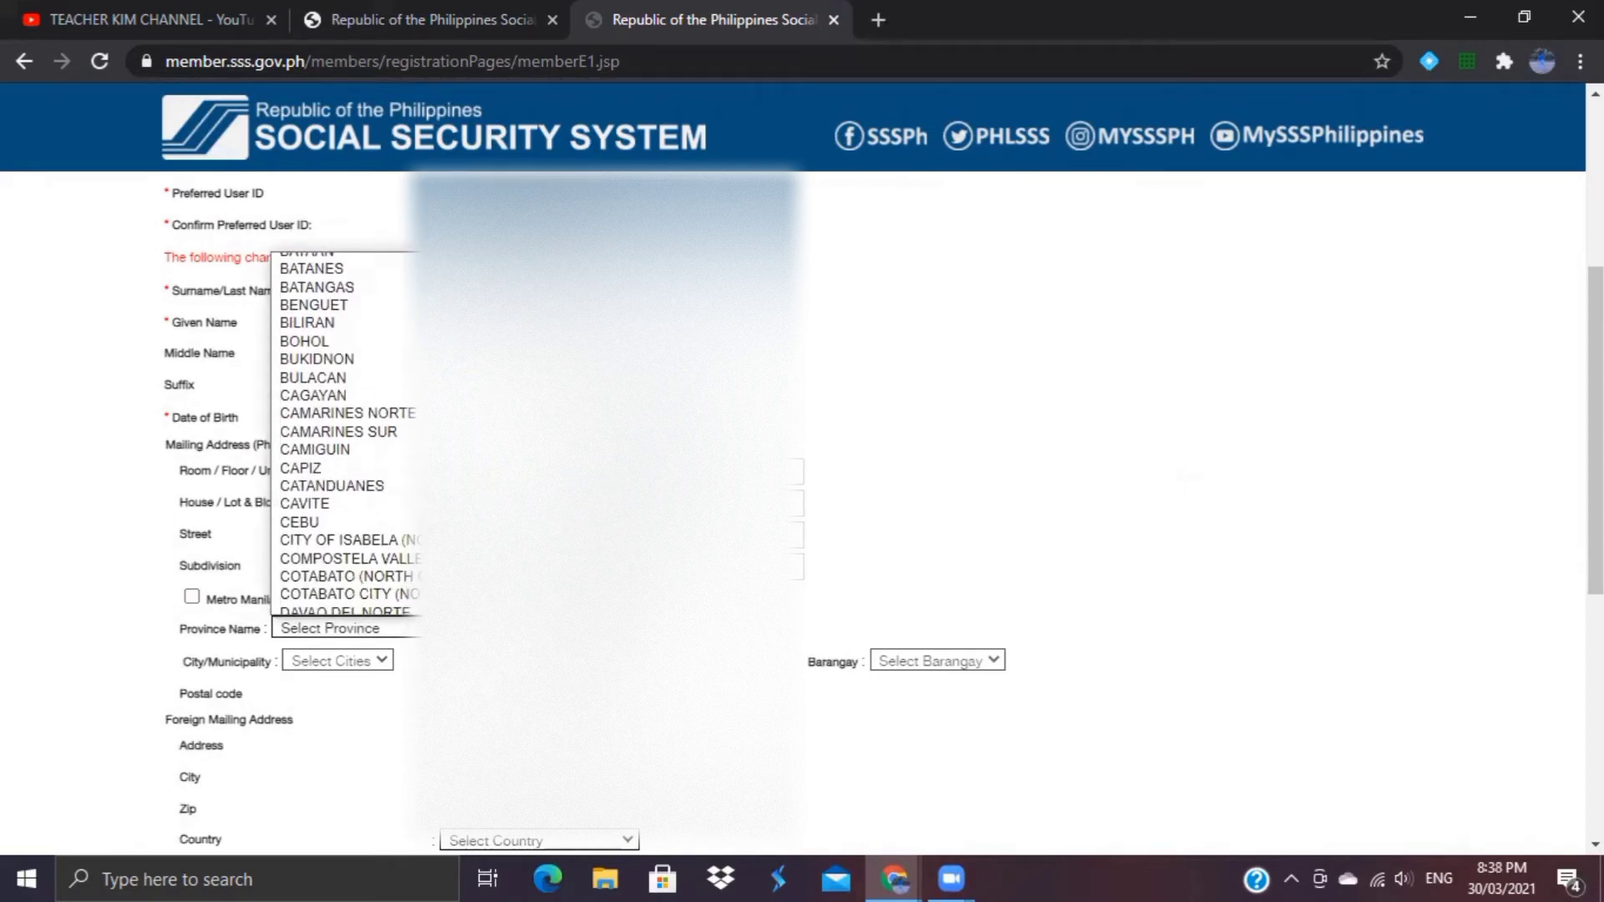
scroll(378, 366, down, 5)
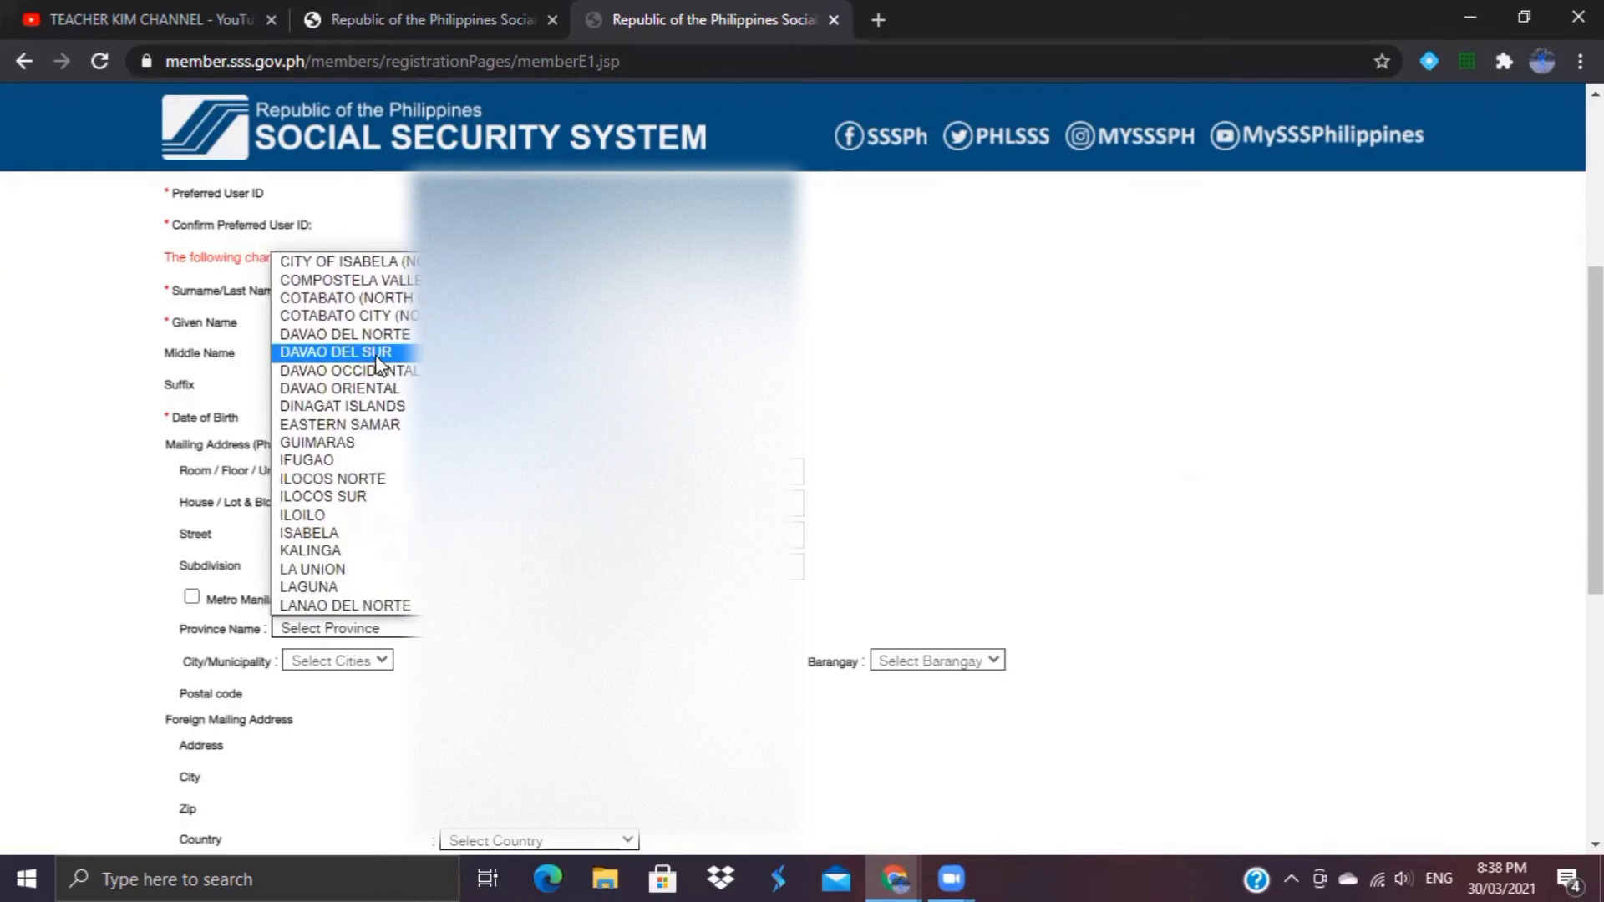
click(378, 353)
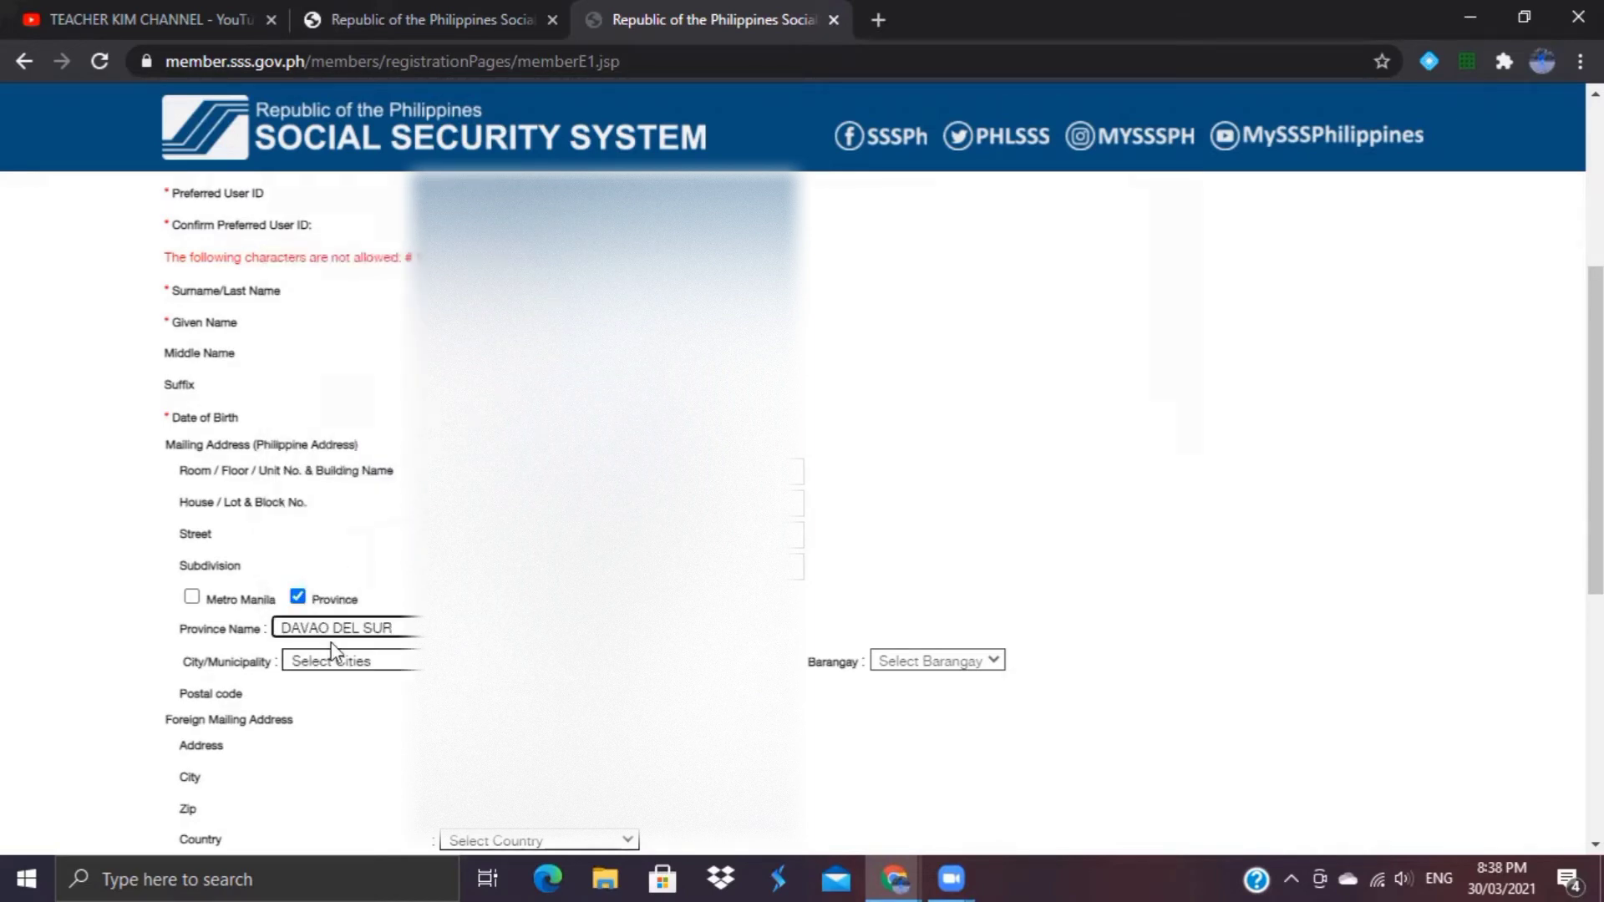
Step: Set the city to DAVAO CITY and barangay to ALEJANDRA NAVARRO (LASANG)
click(409, 660)
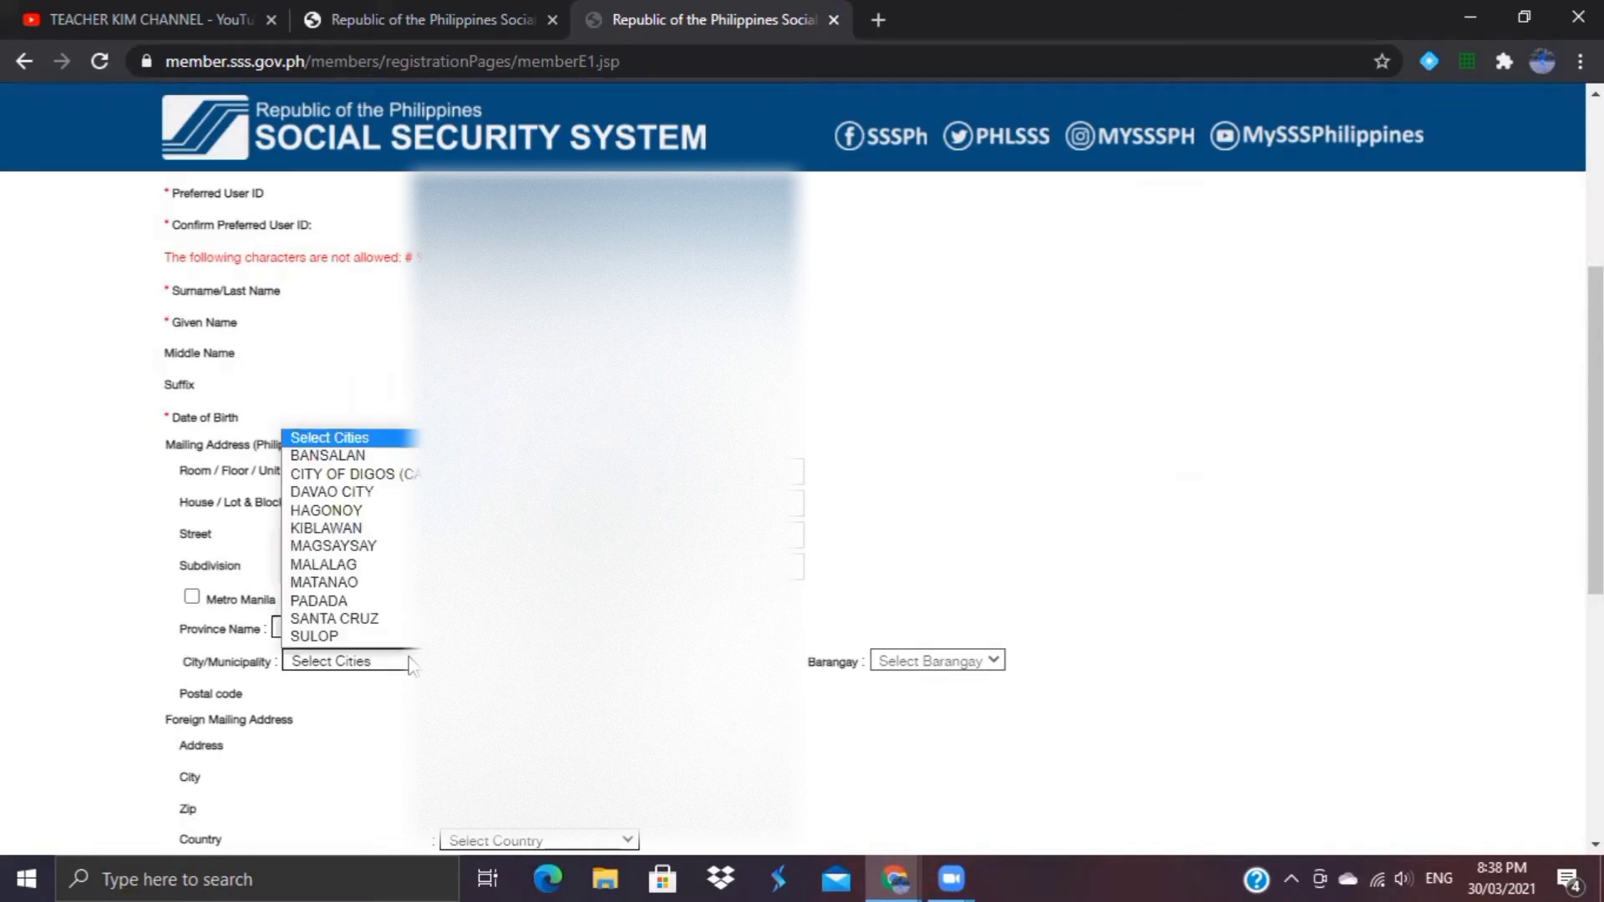
click(408, 504)
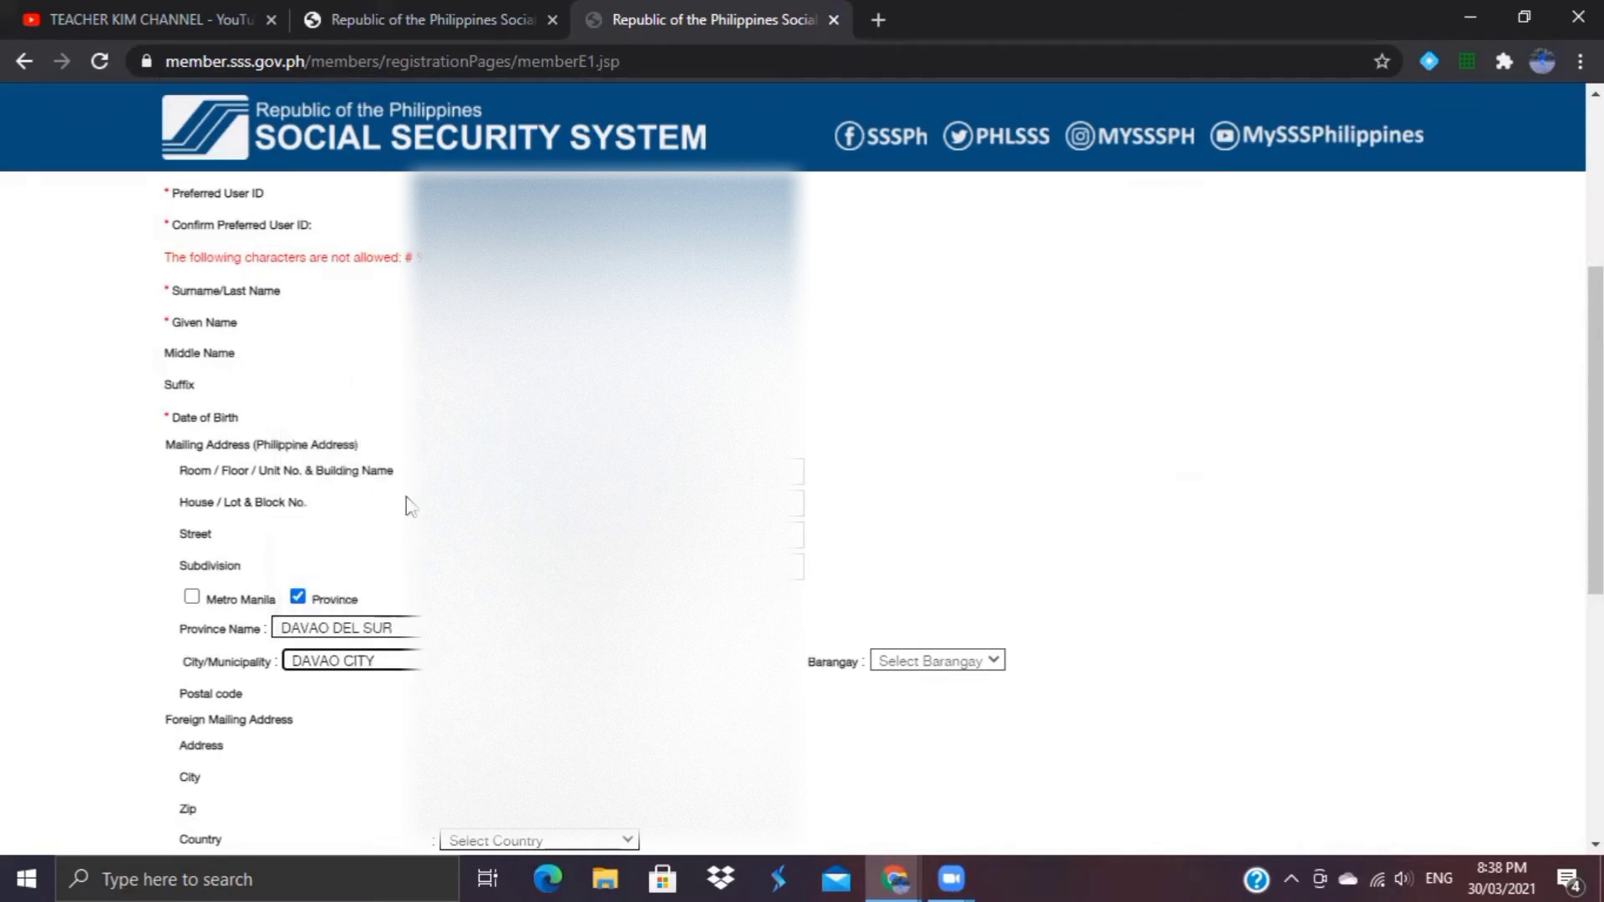
click(924, 661)
click(984, 368)
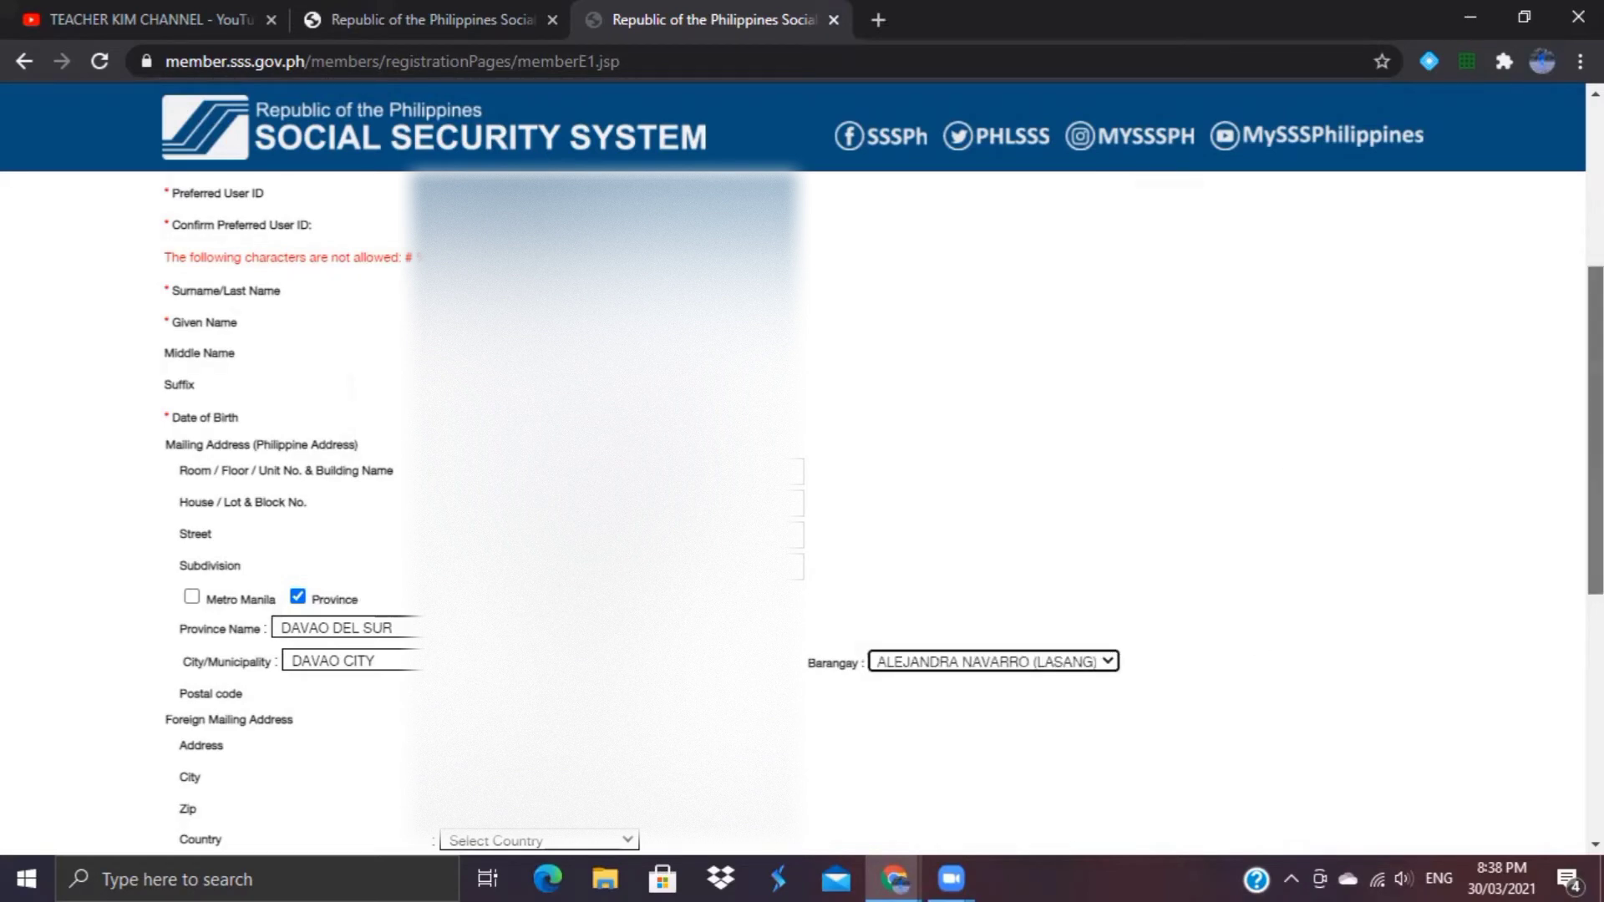
scroll(1594, 430, down, 3)
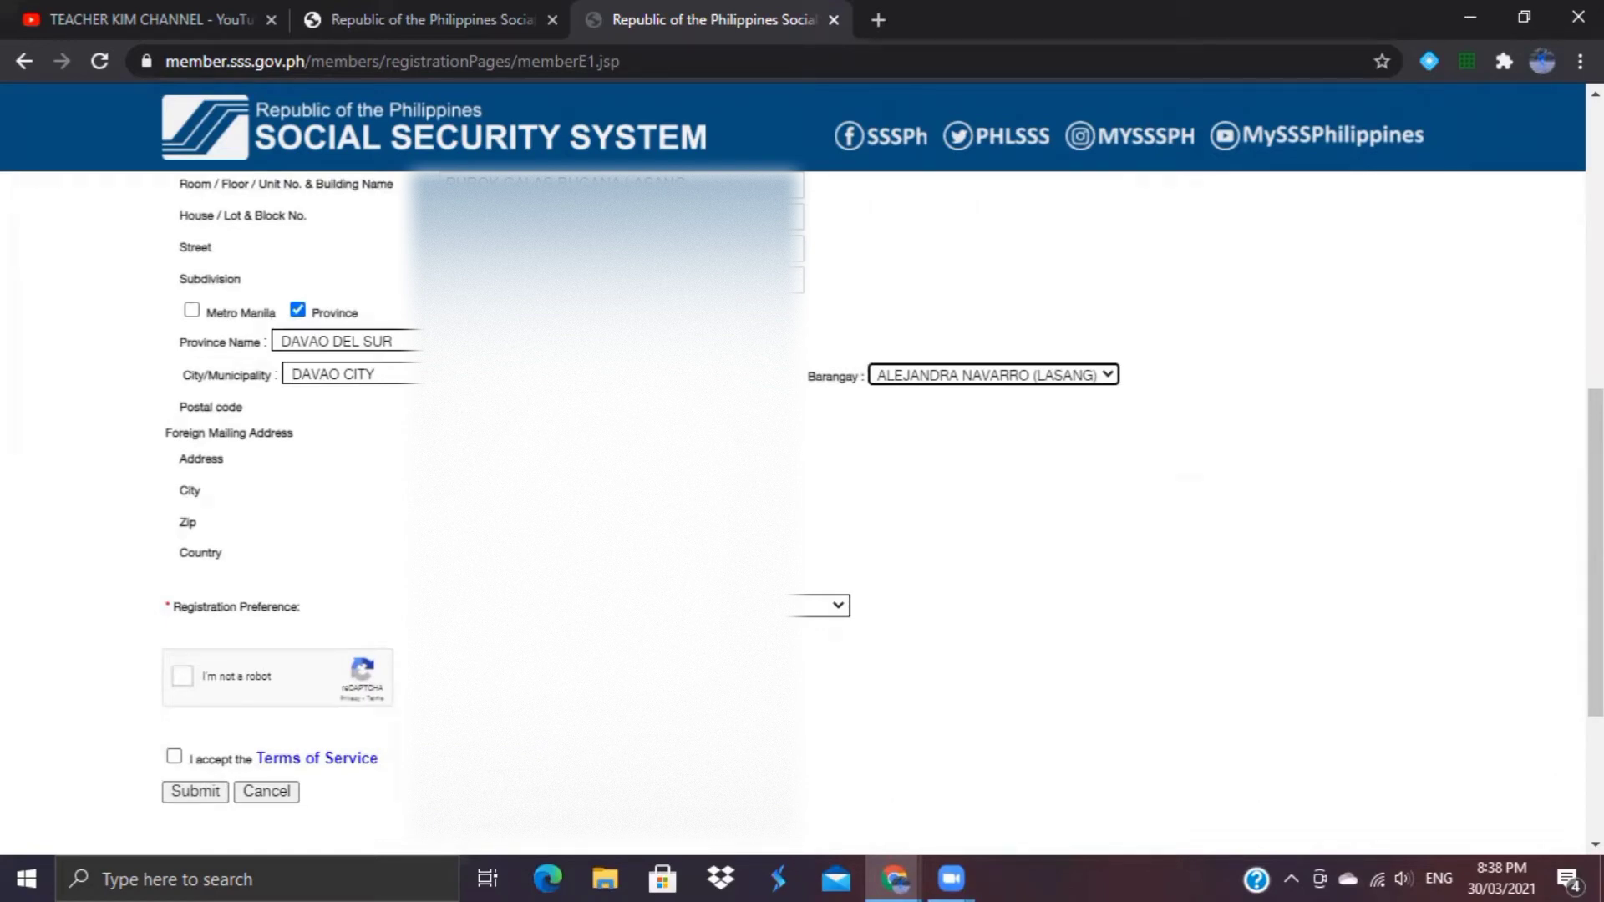
Step: Set country to PHILIPPINES and autofill the saved address, city DAVAO CITY and zip 8000
click(538, 554)
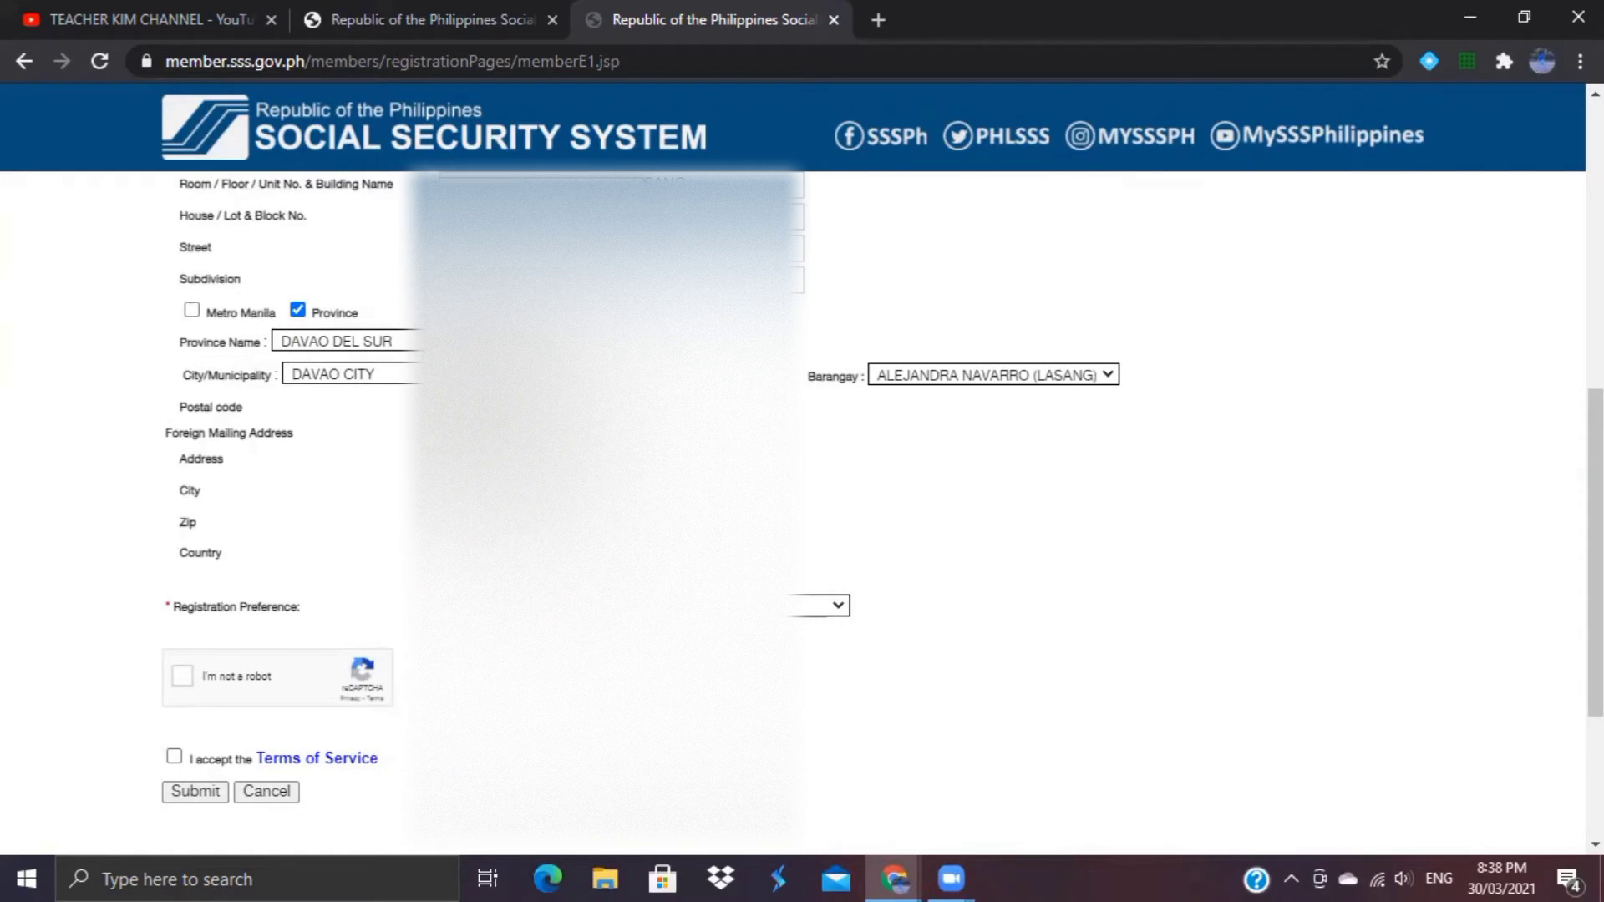
drag(659, 311, 639, 411)
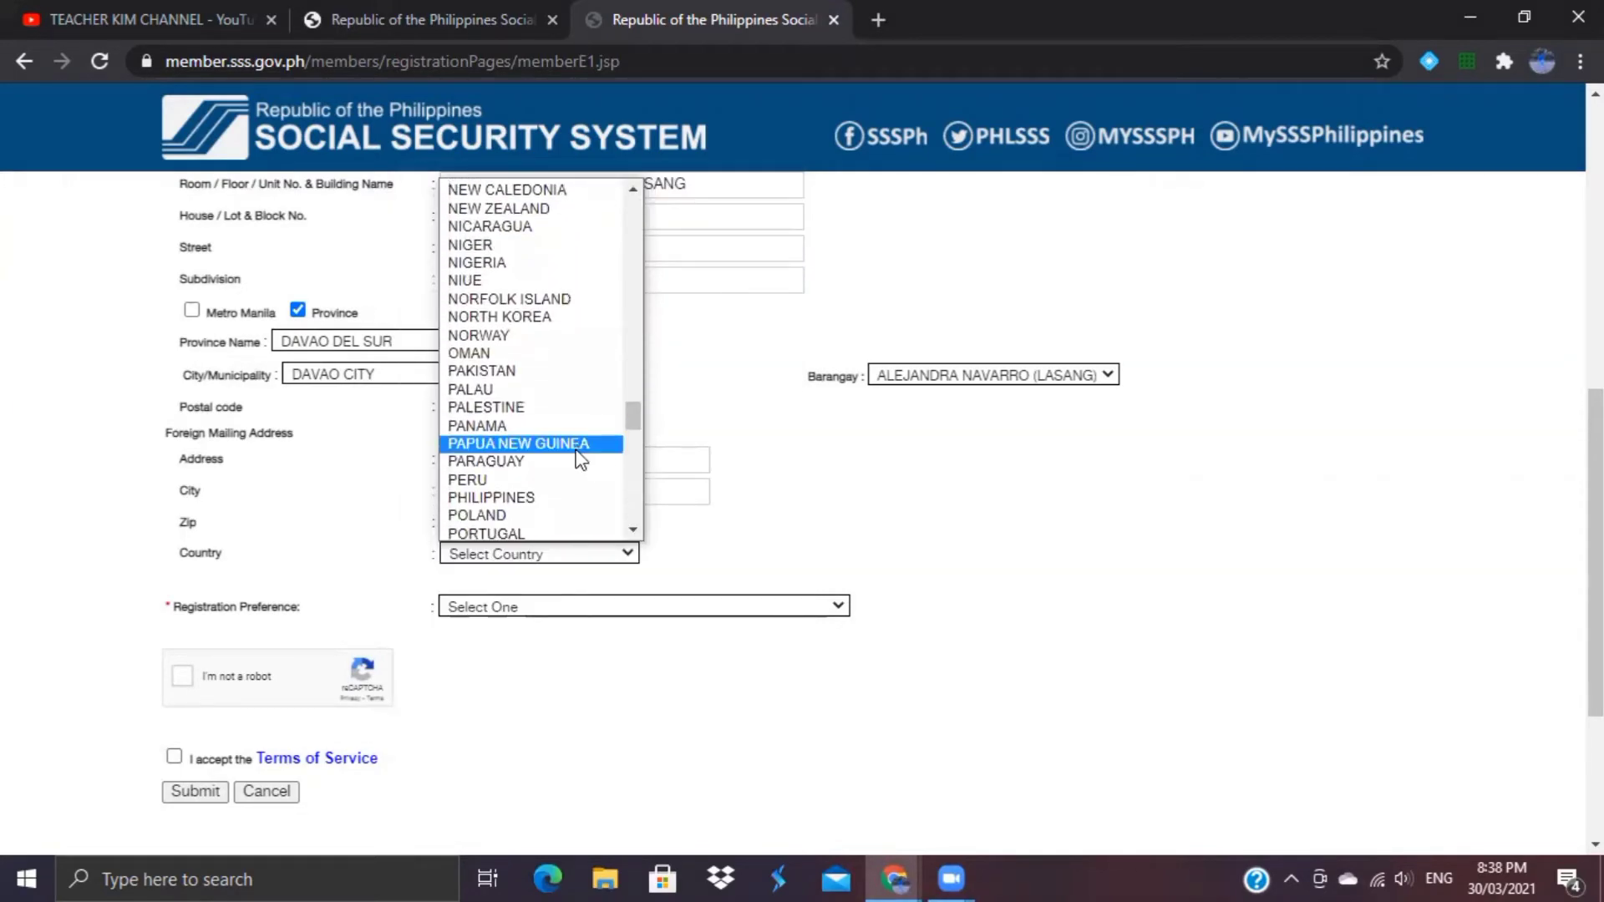
click(525, 497)
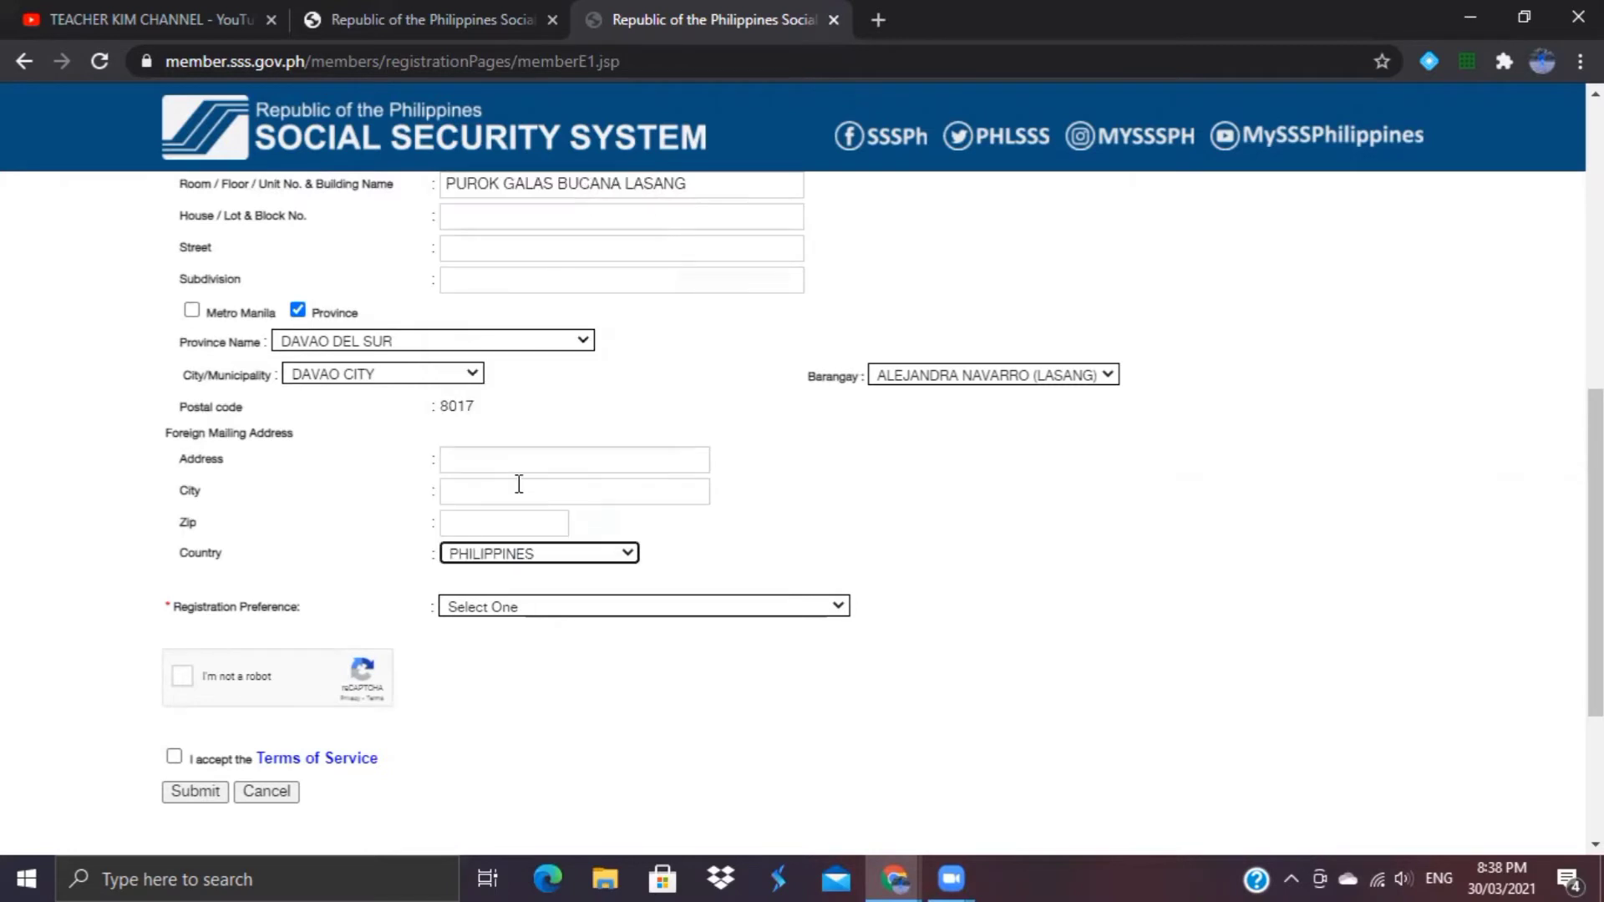
click(512, 459)
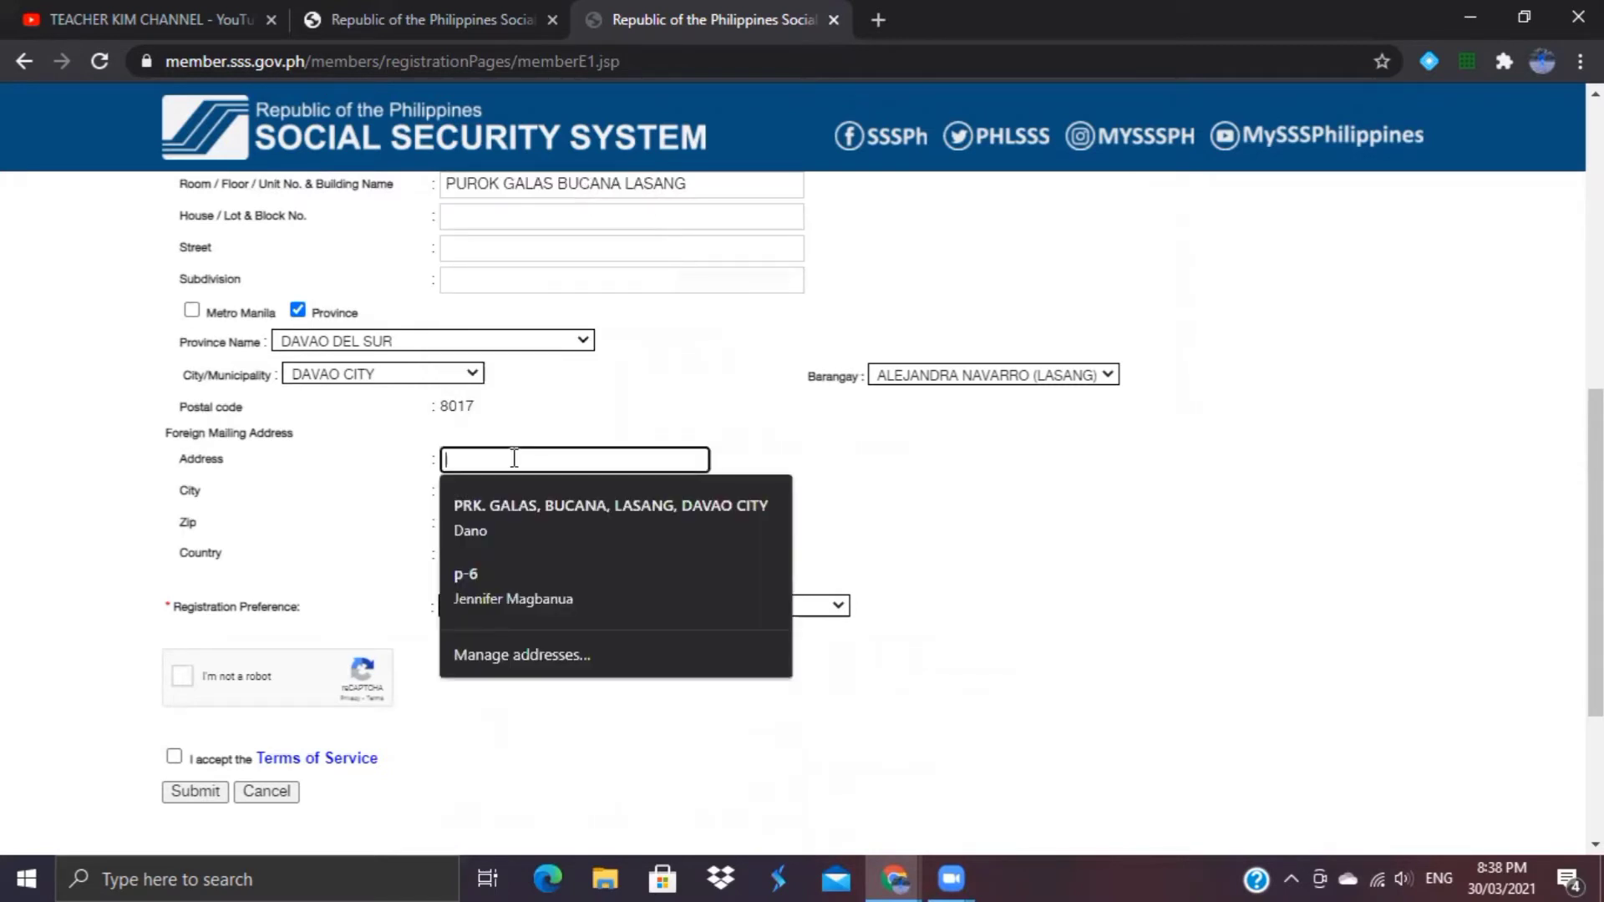
click(529, 510)
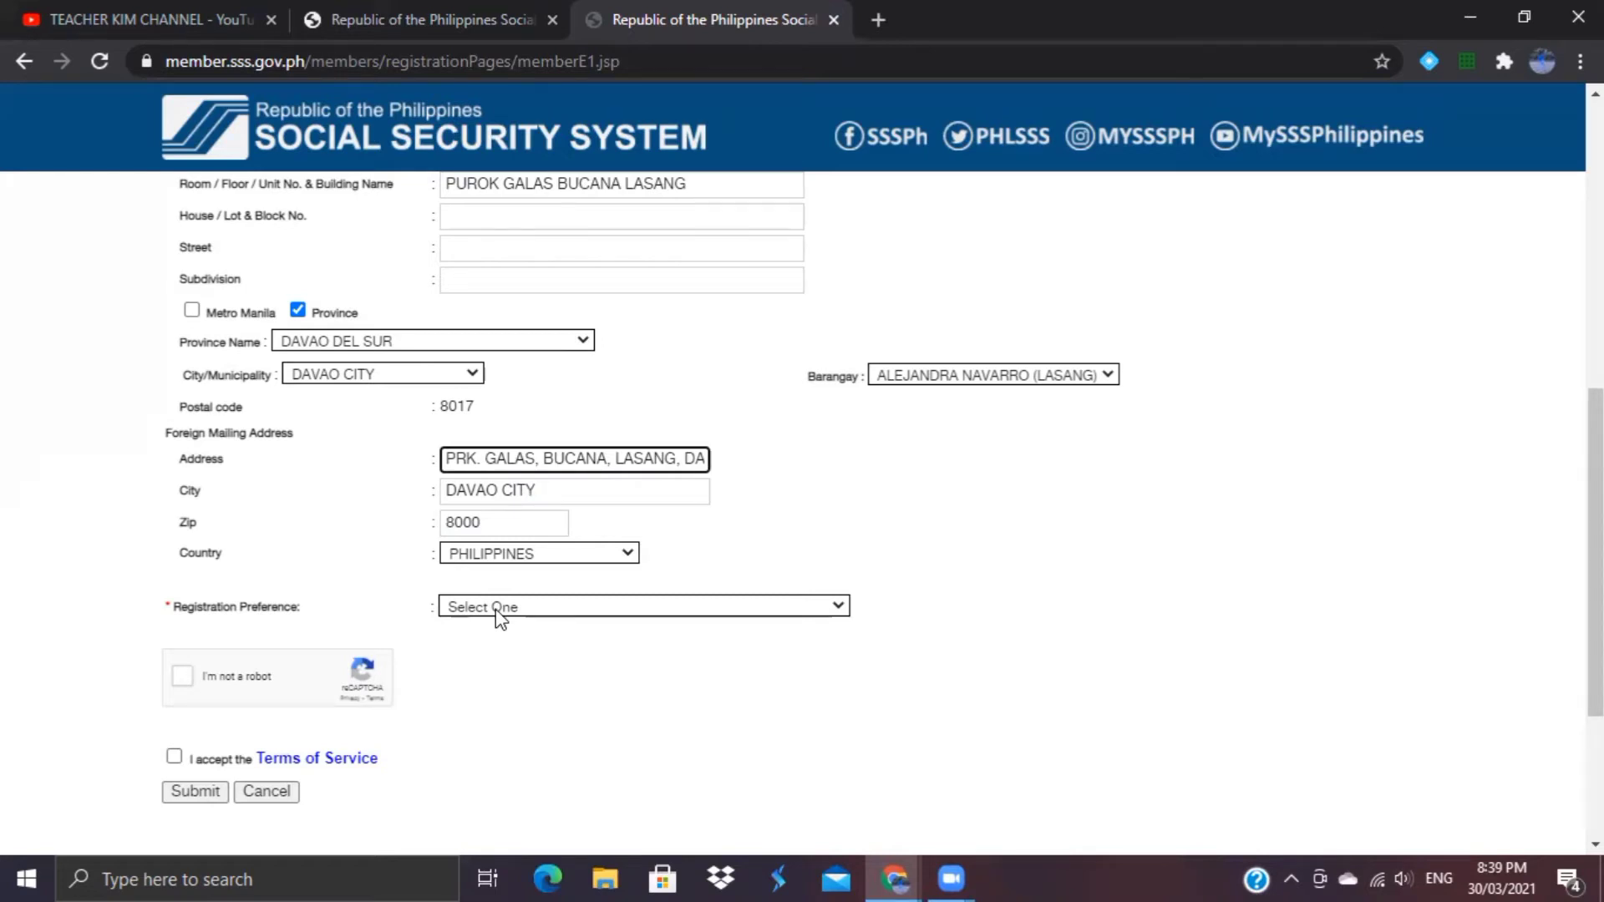
click(496, 608)
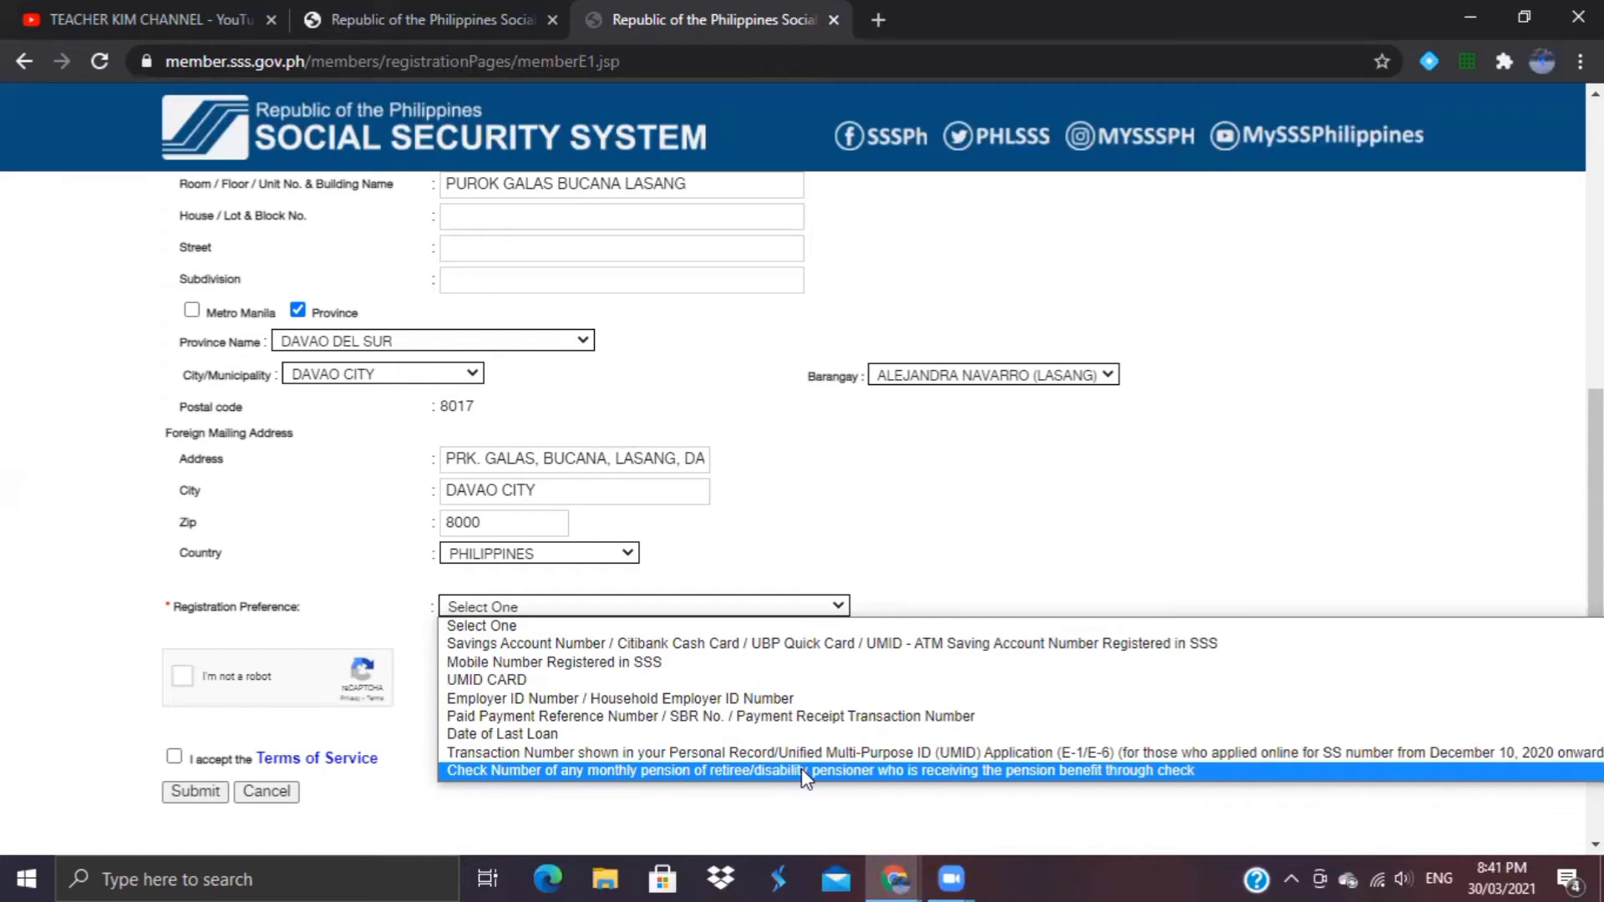
Step: Try Savings Account Number and Mobile Number preferences, then settle on UMID CARD
click(762, 647)
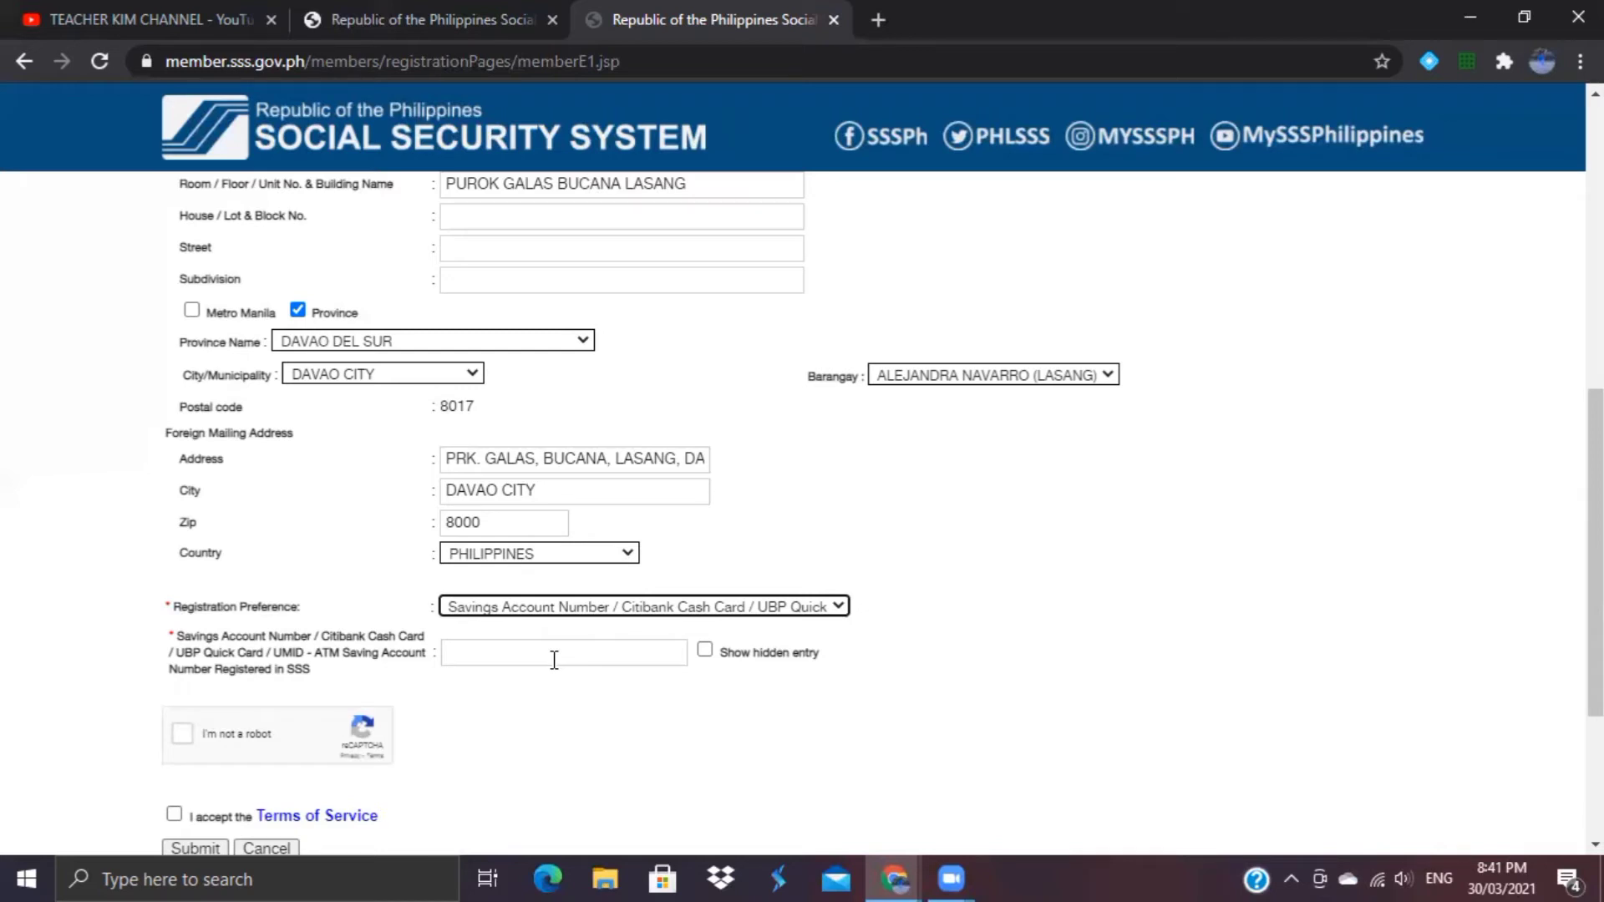
click(705, 651)
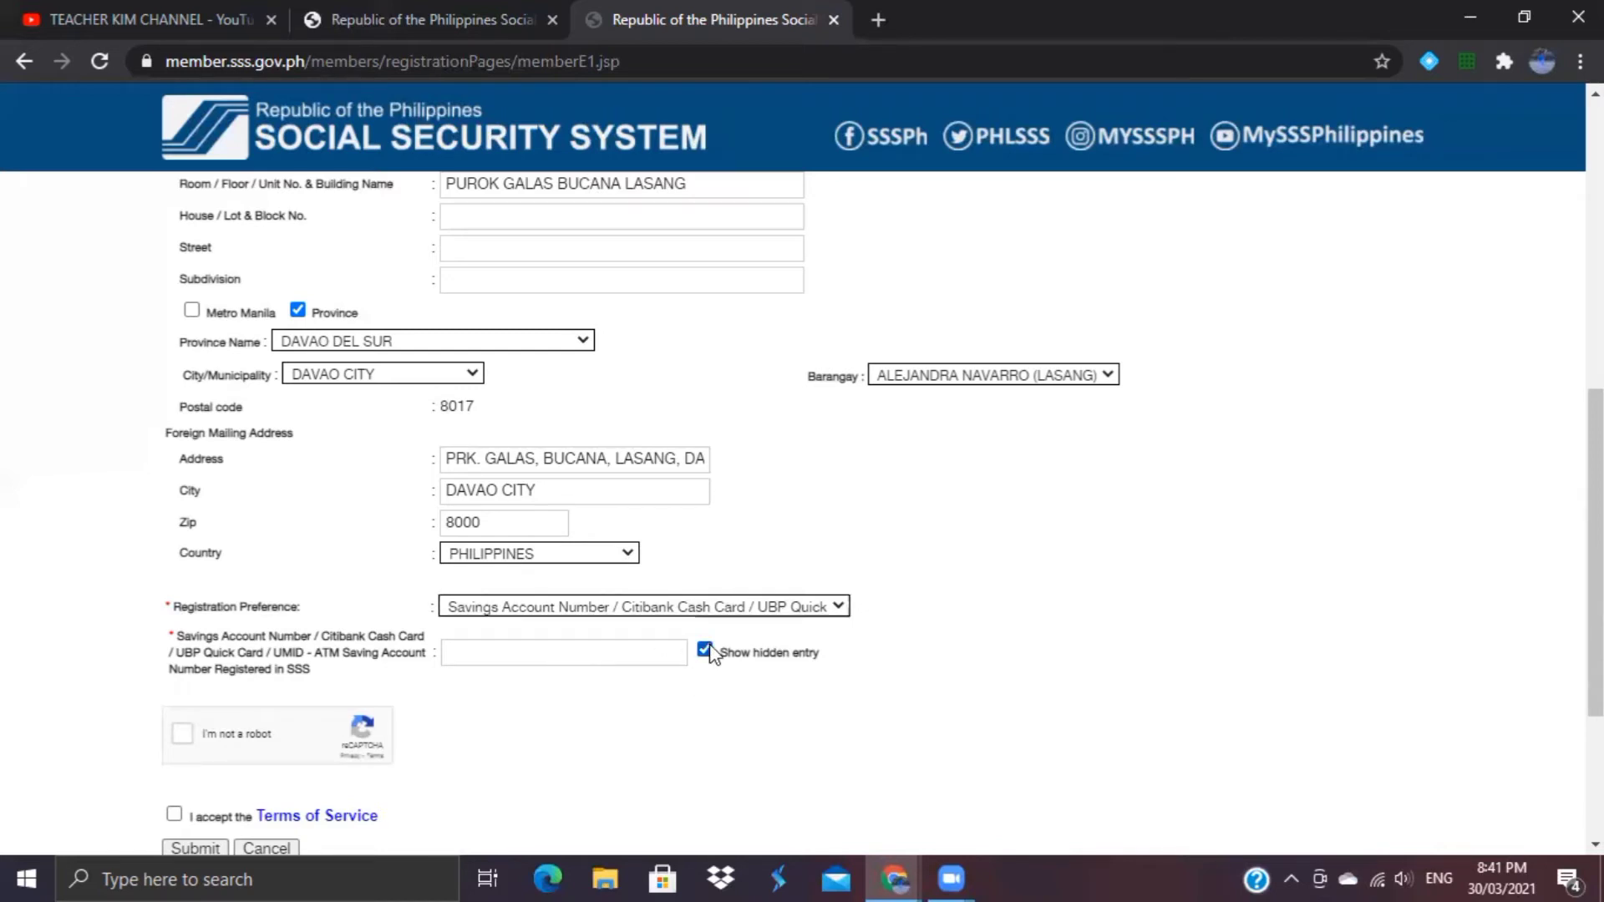
click(608, 658)
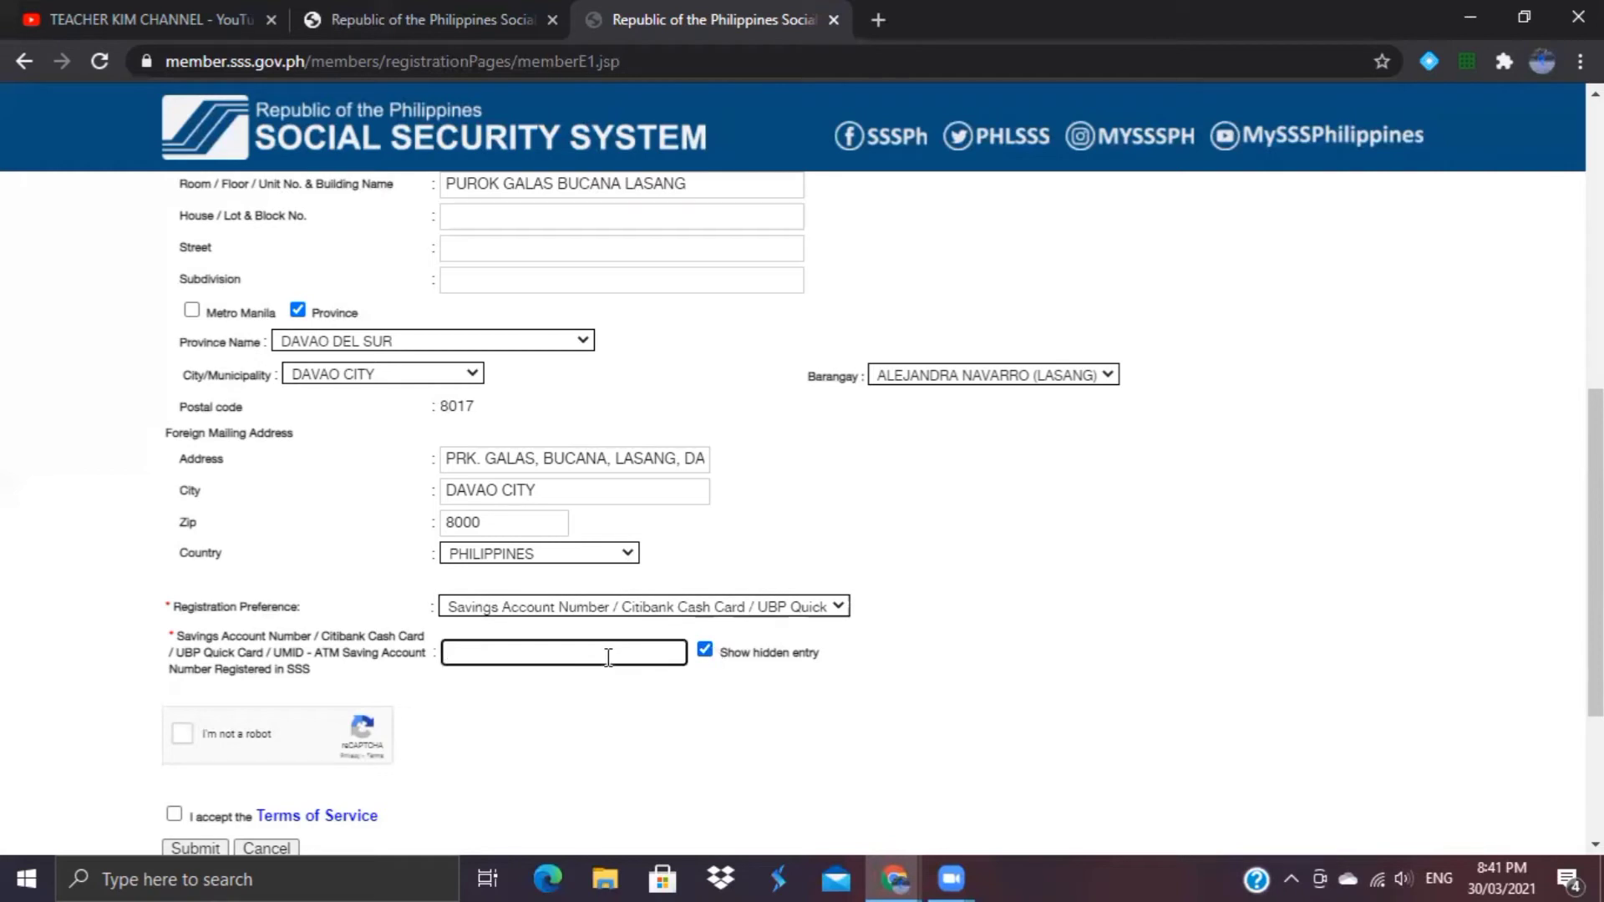
click(701, 610)
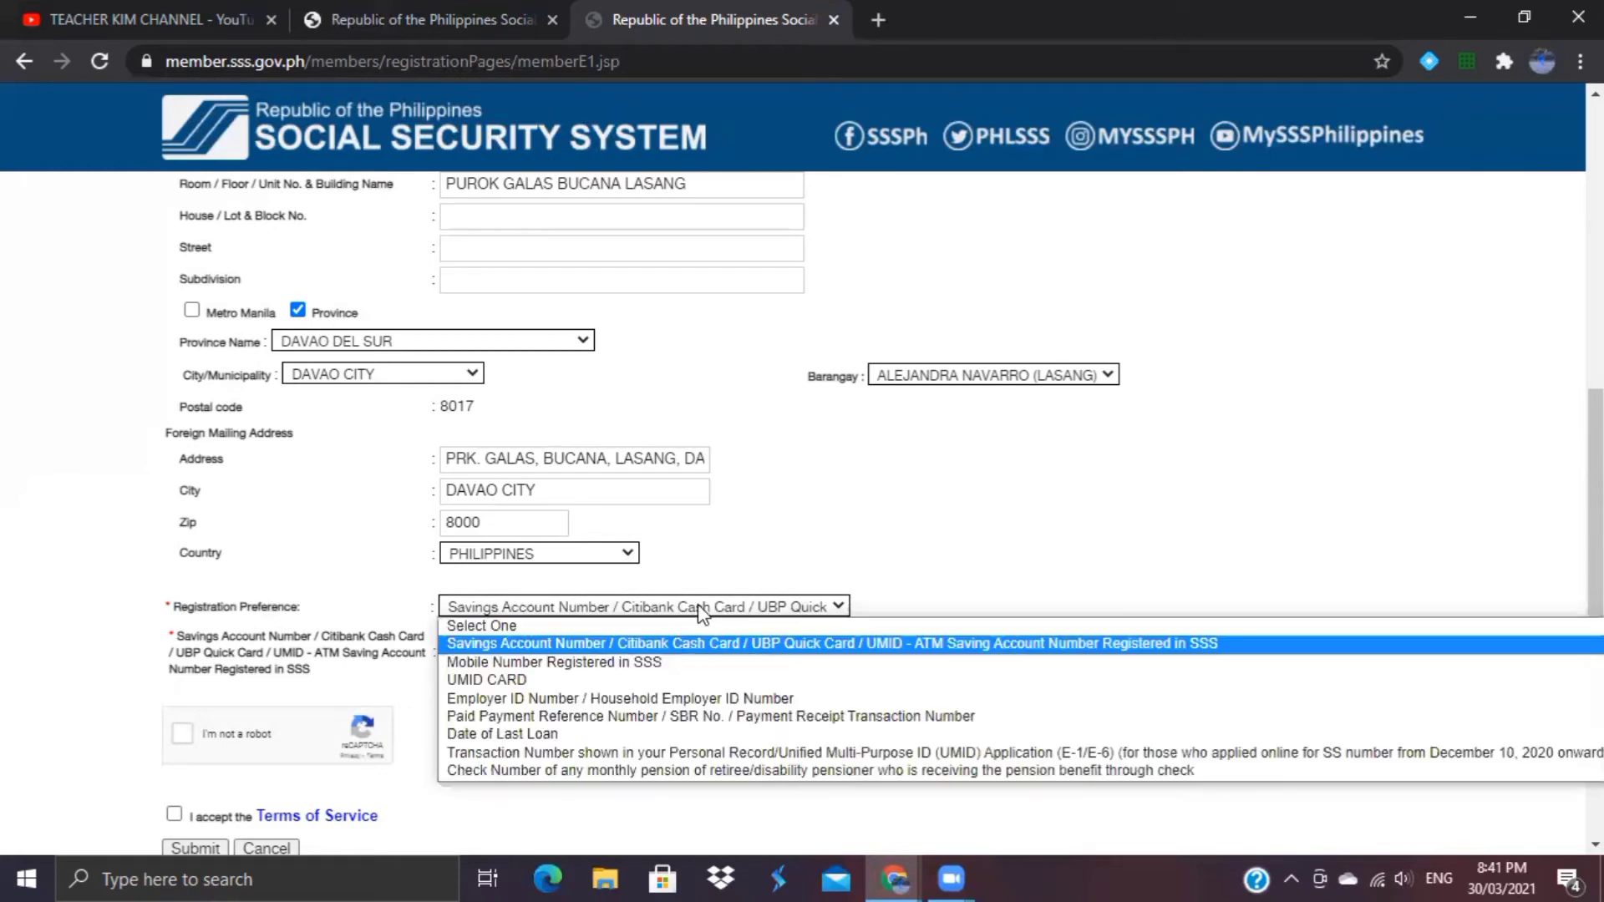
click(631, 665)
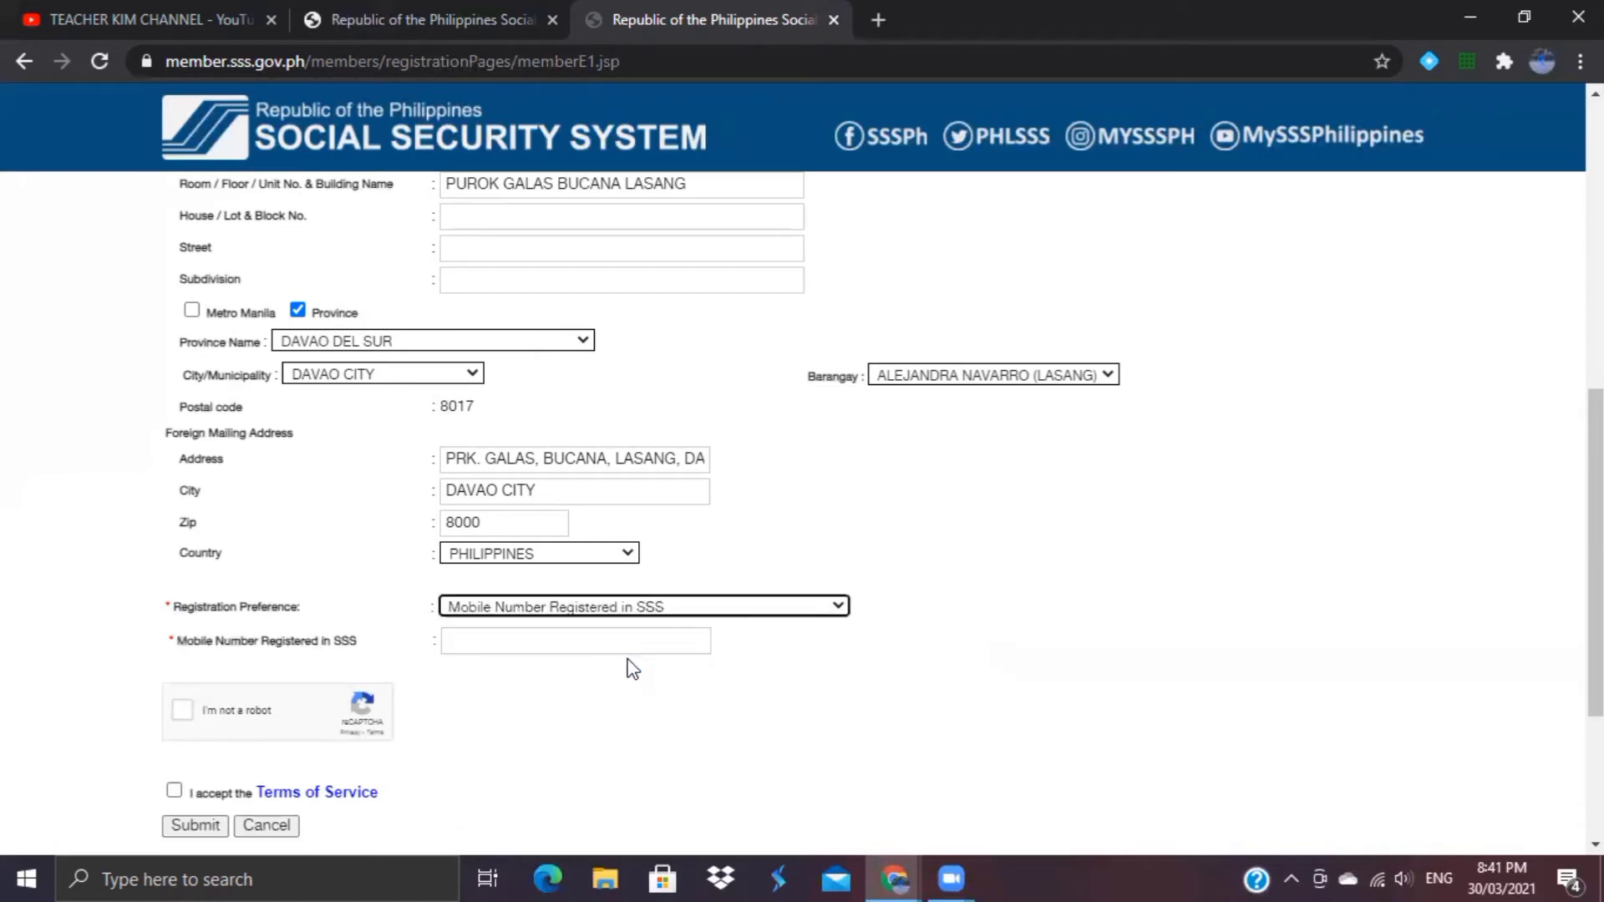
click(582, 639)
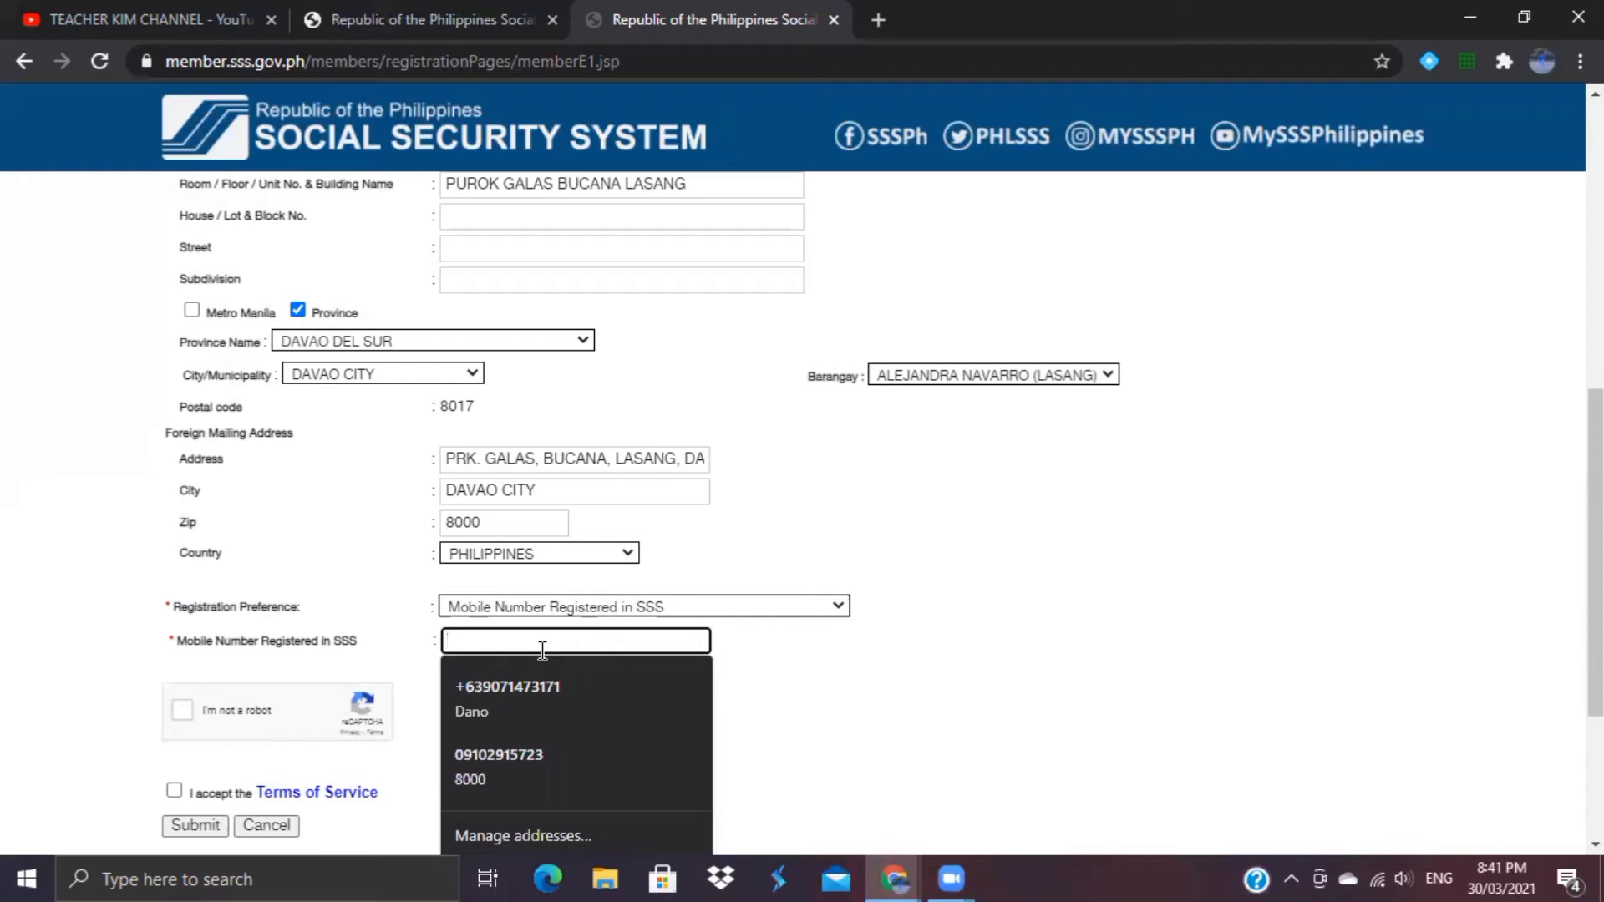
click(645, 608)
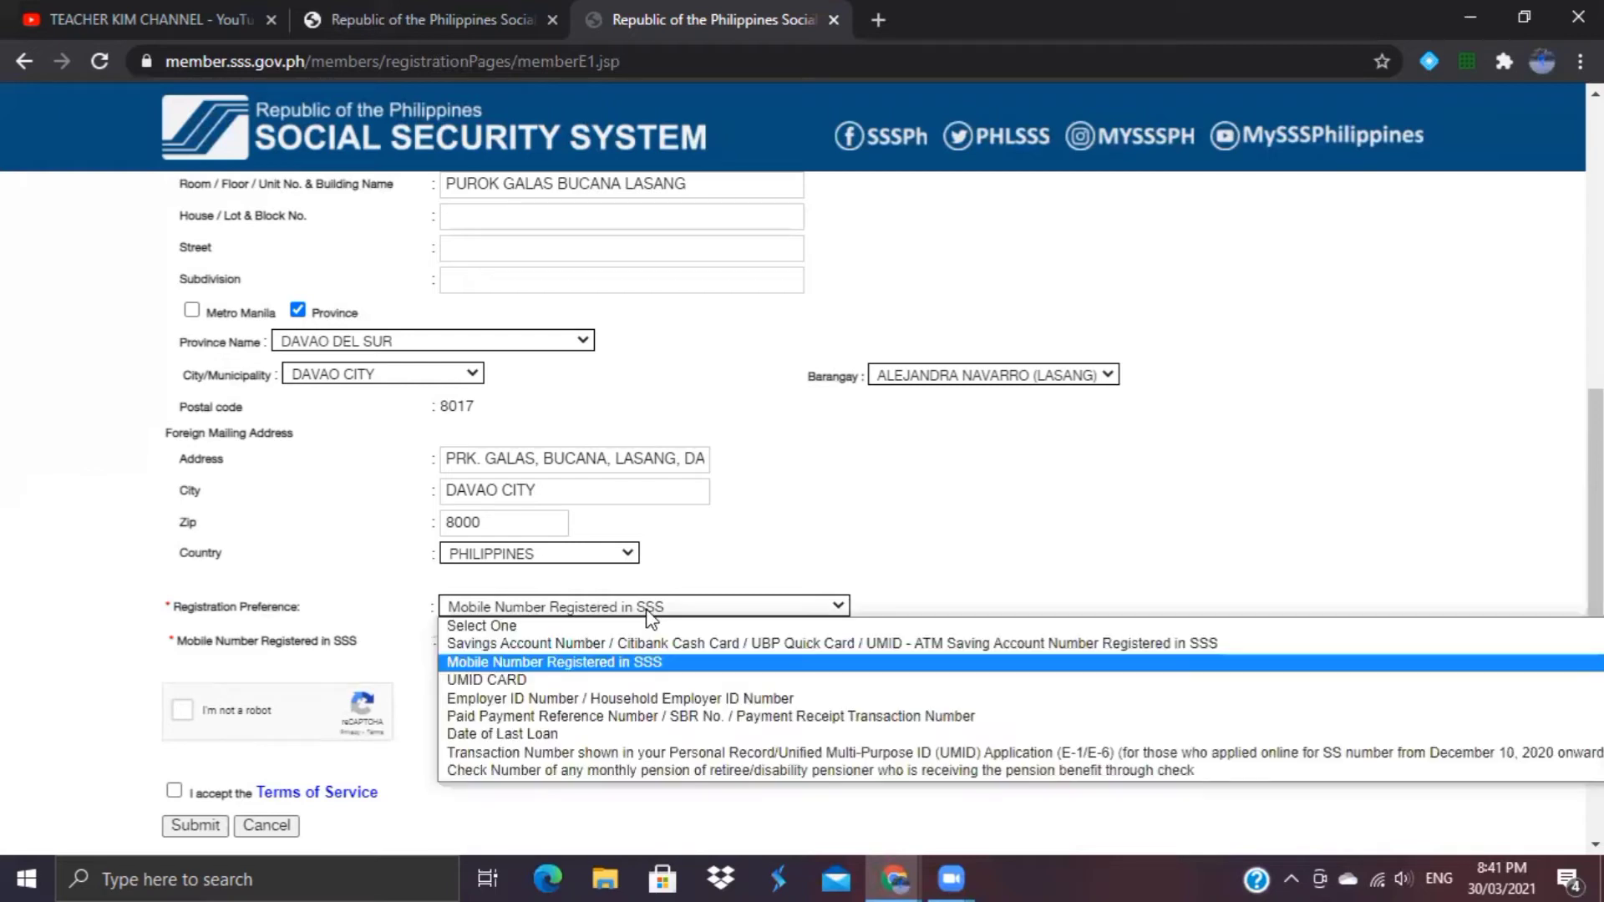
click(590, 680)
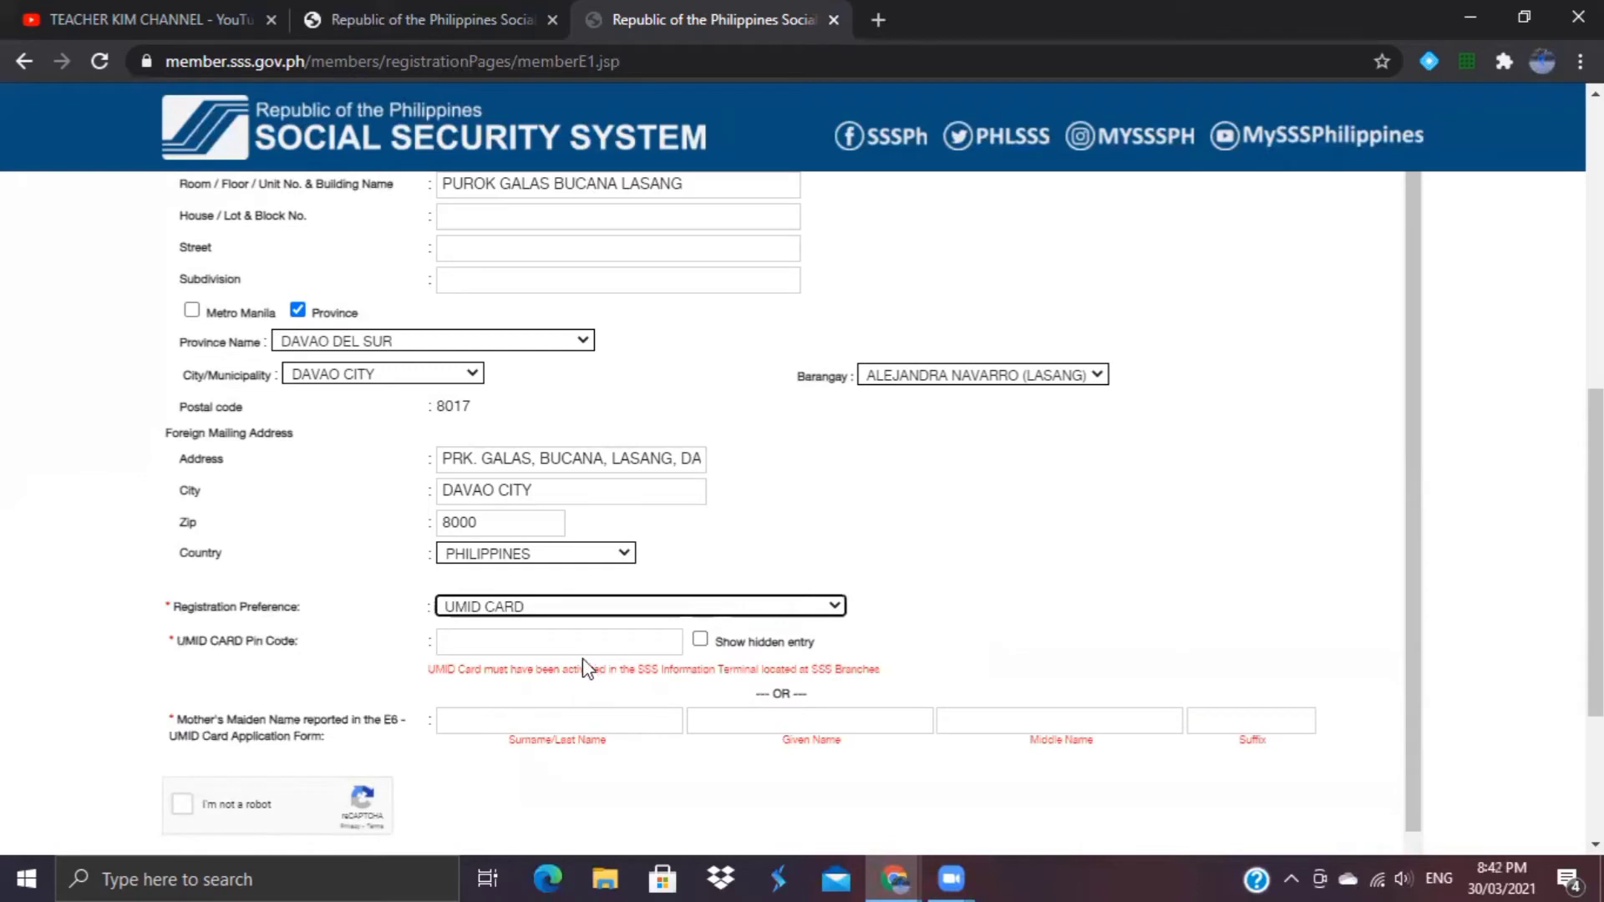
Step: Change the registration preference to Employer ID Number / Household Employer ID Number
click(577, 643)
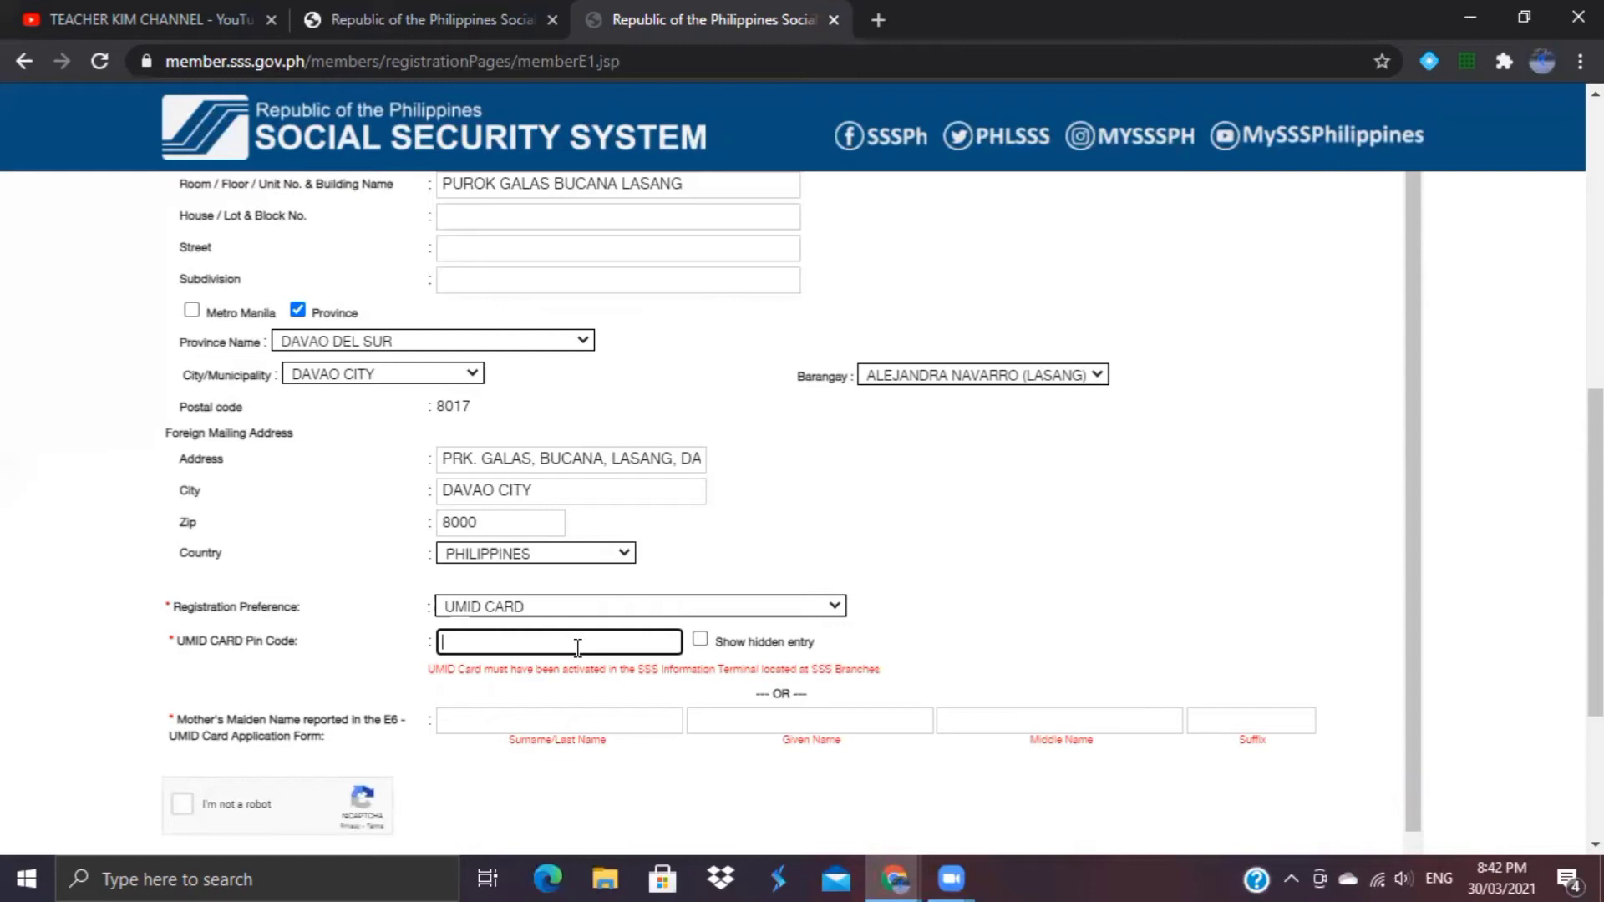
click(627, 605)
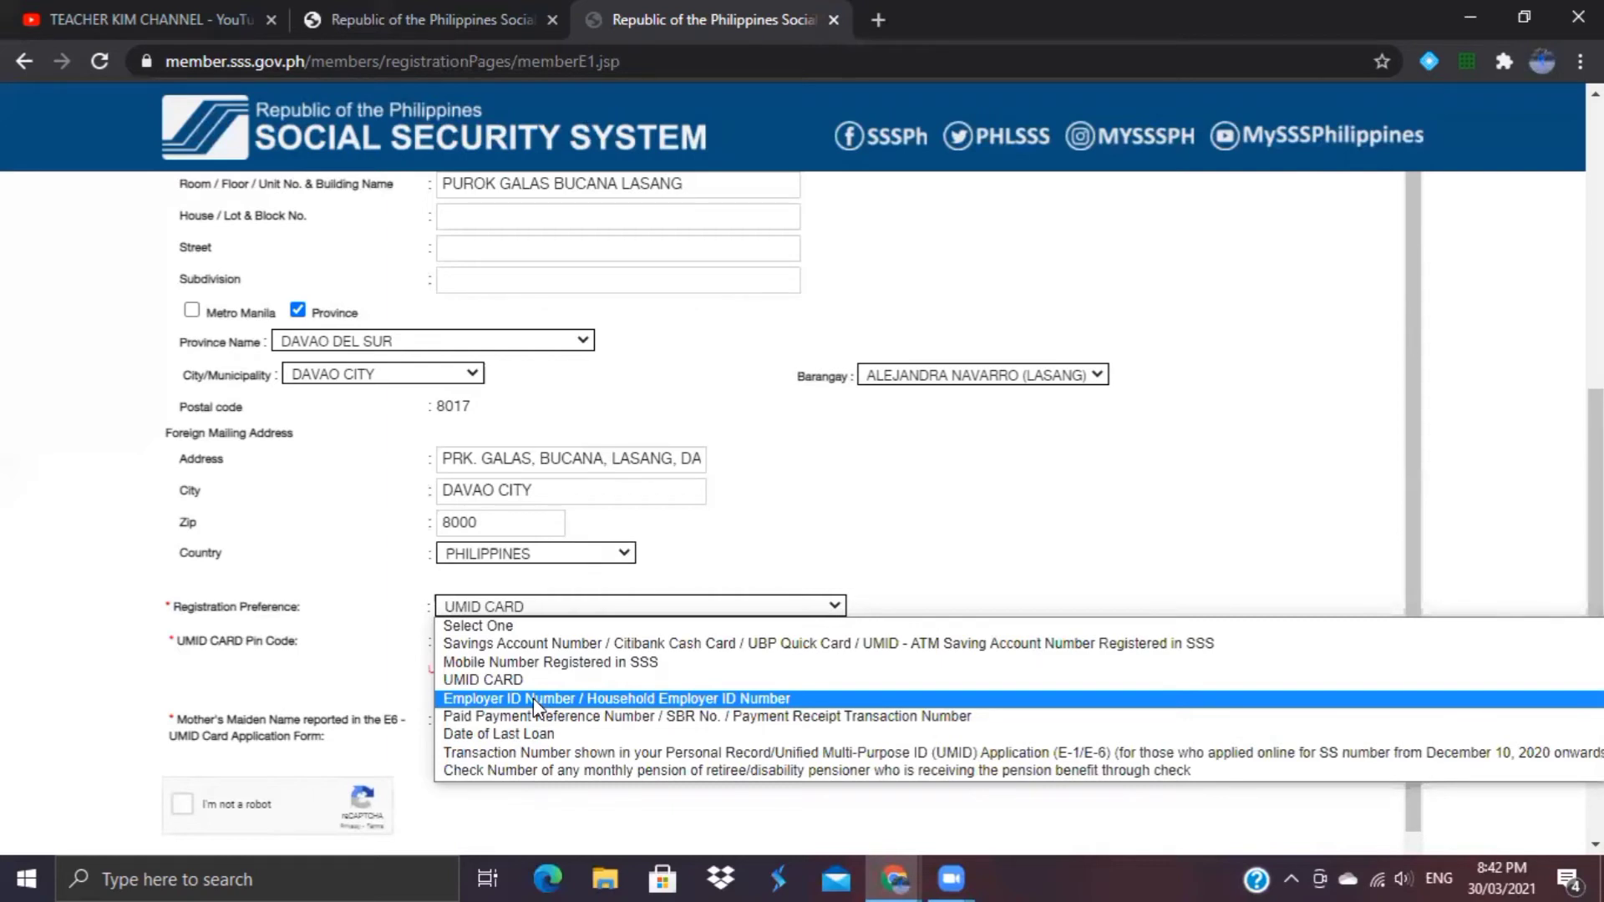
click(535, 699)
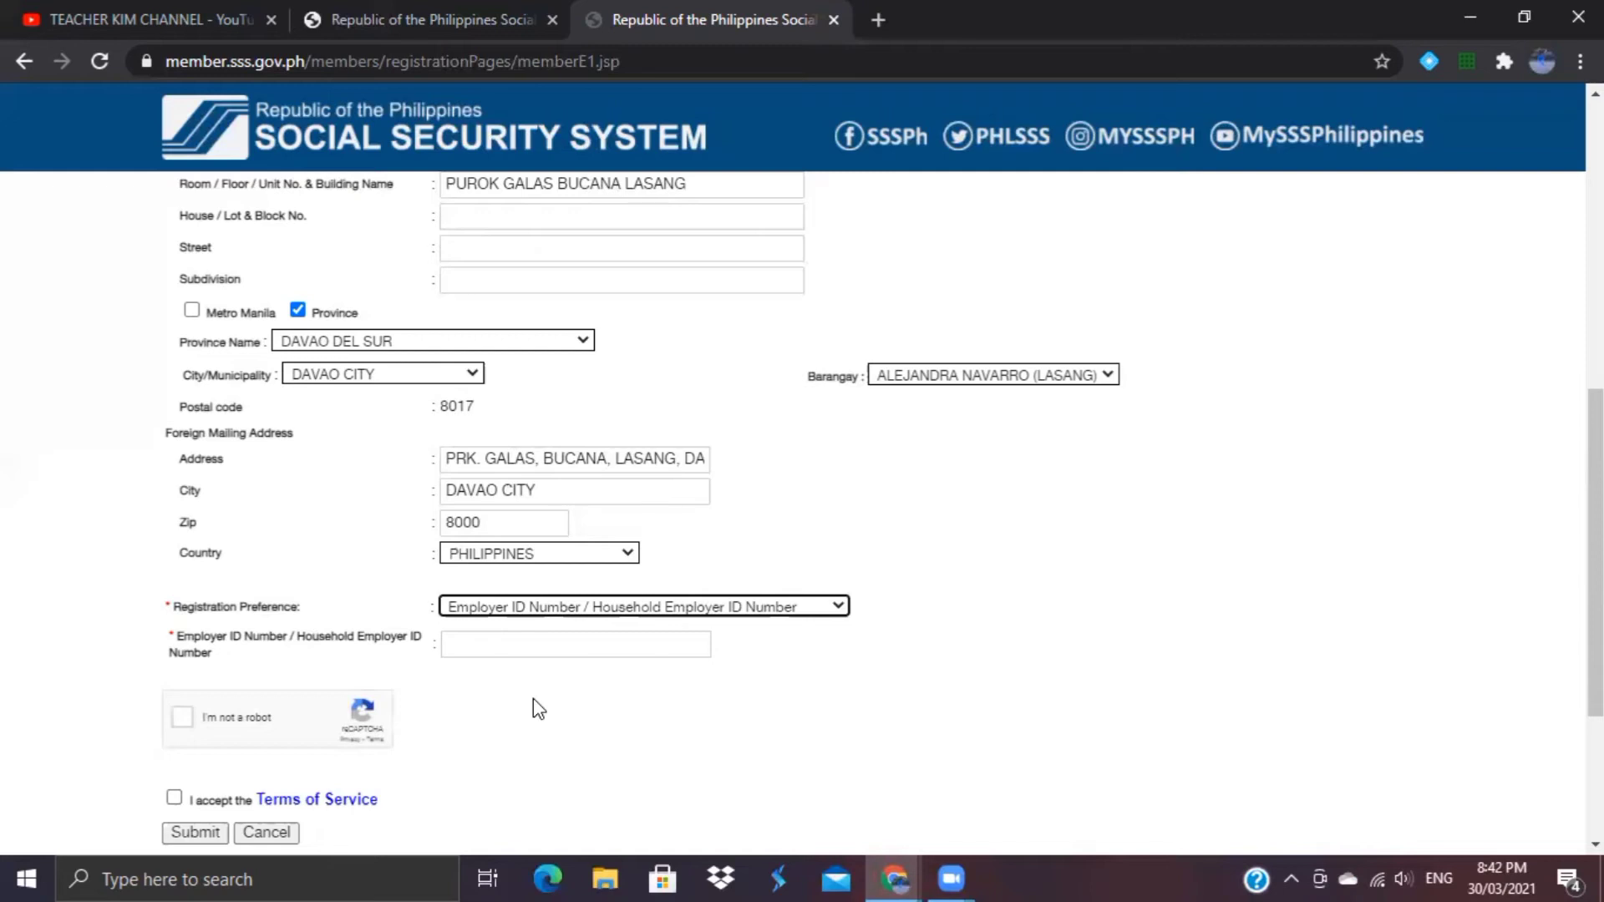
Step: Try Paid Payment Reference Number and Date of Last Loan, then settle on the Personal Record/UMID transaction number
click(601, 608)
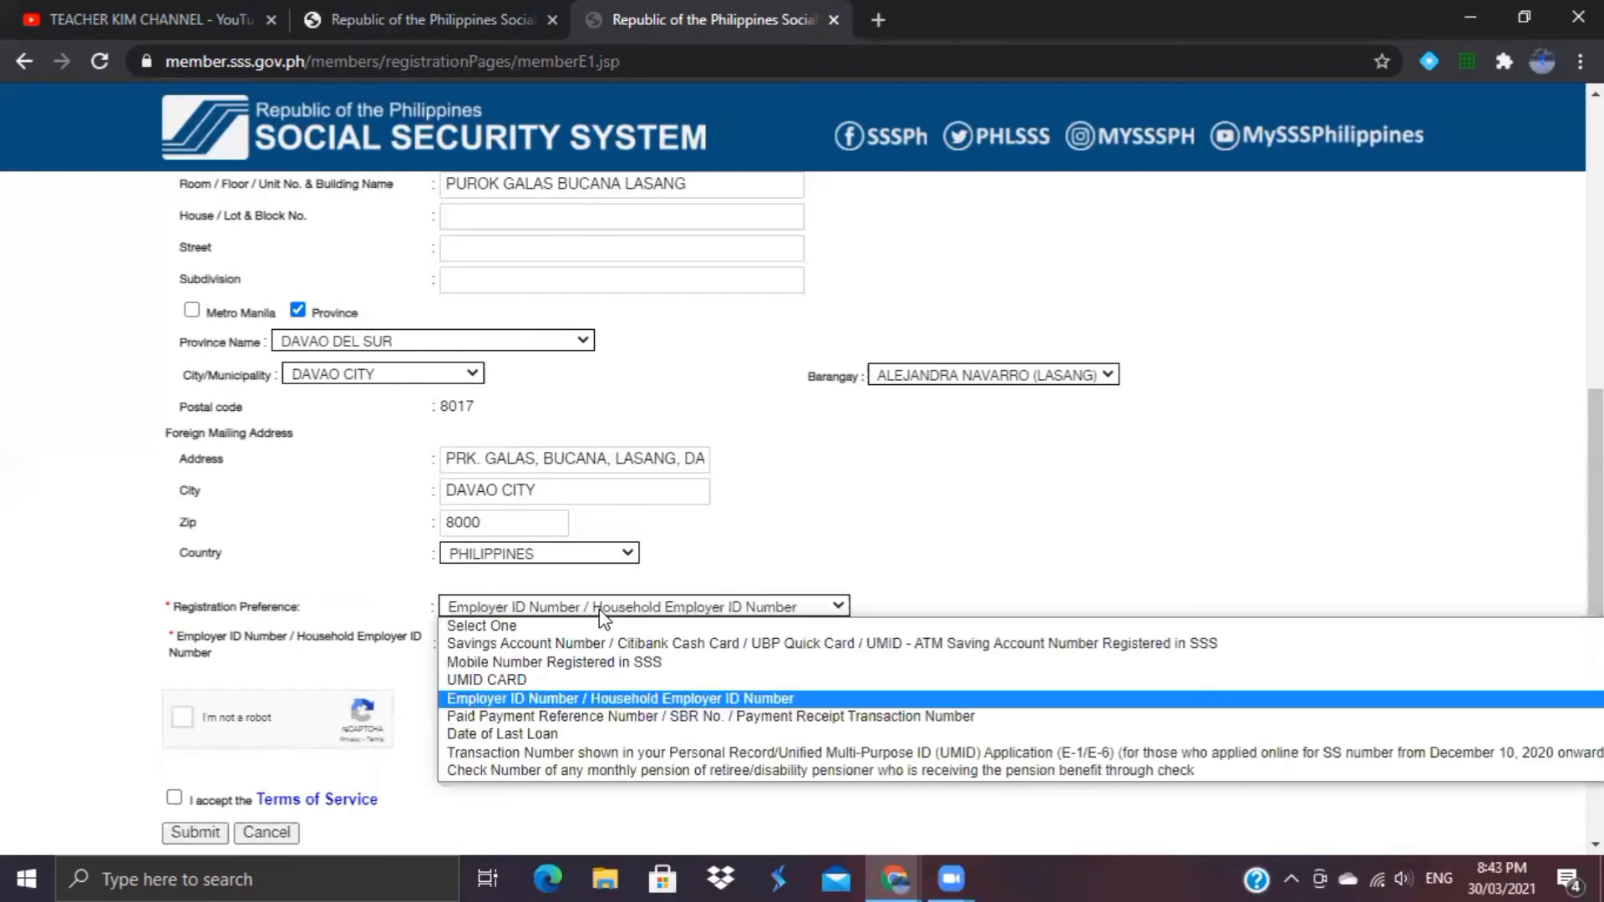
click(555, 716)
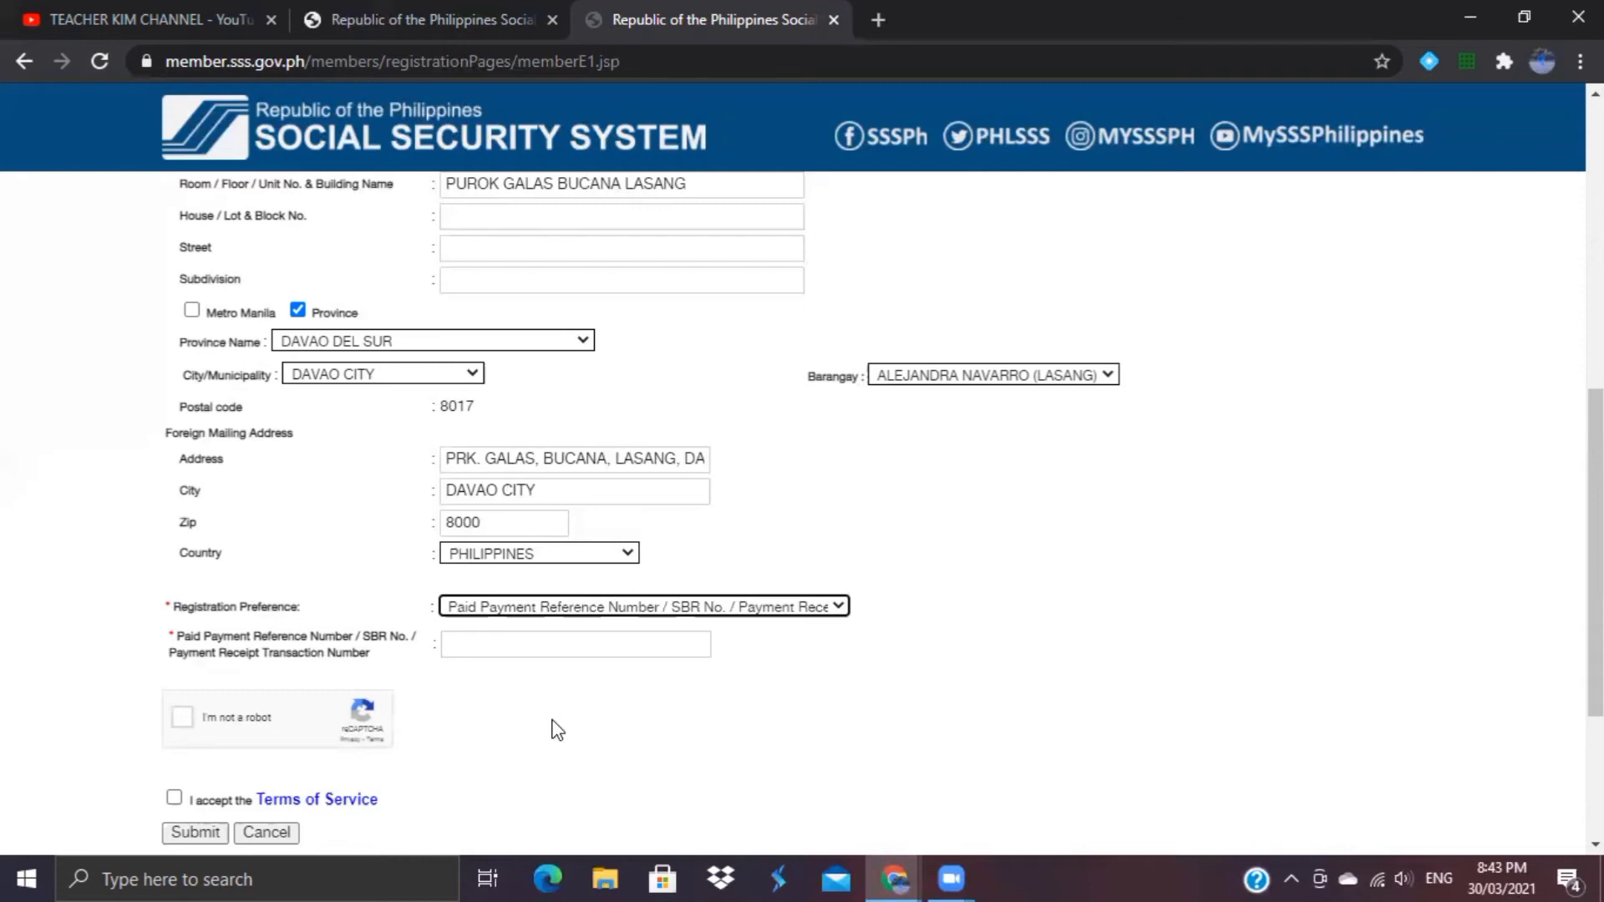
click(595, 607)
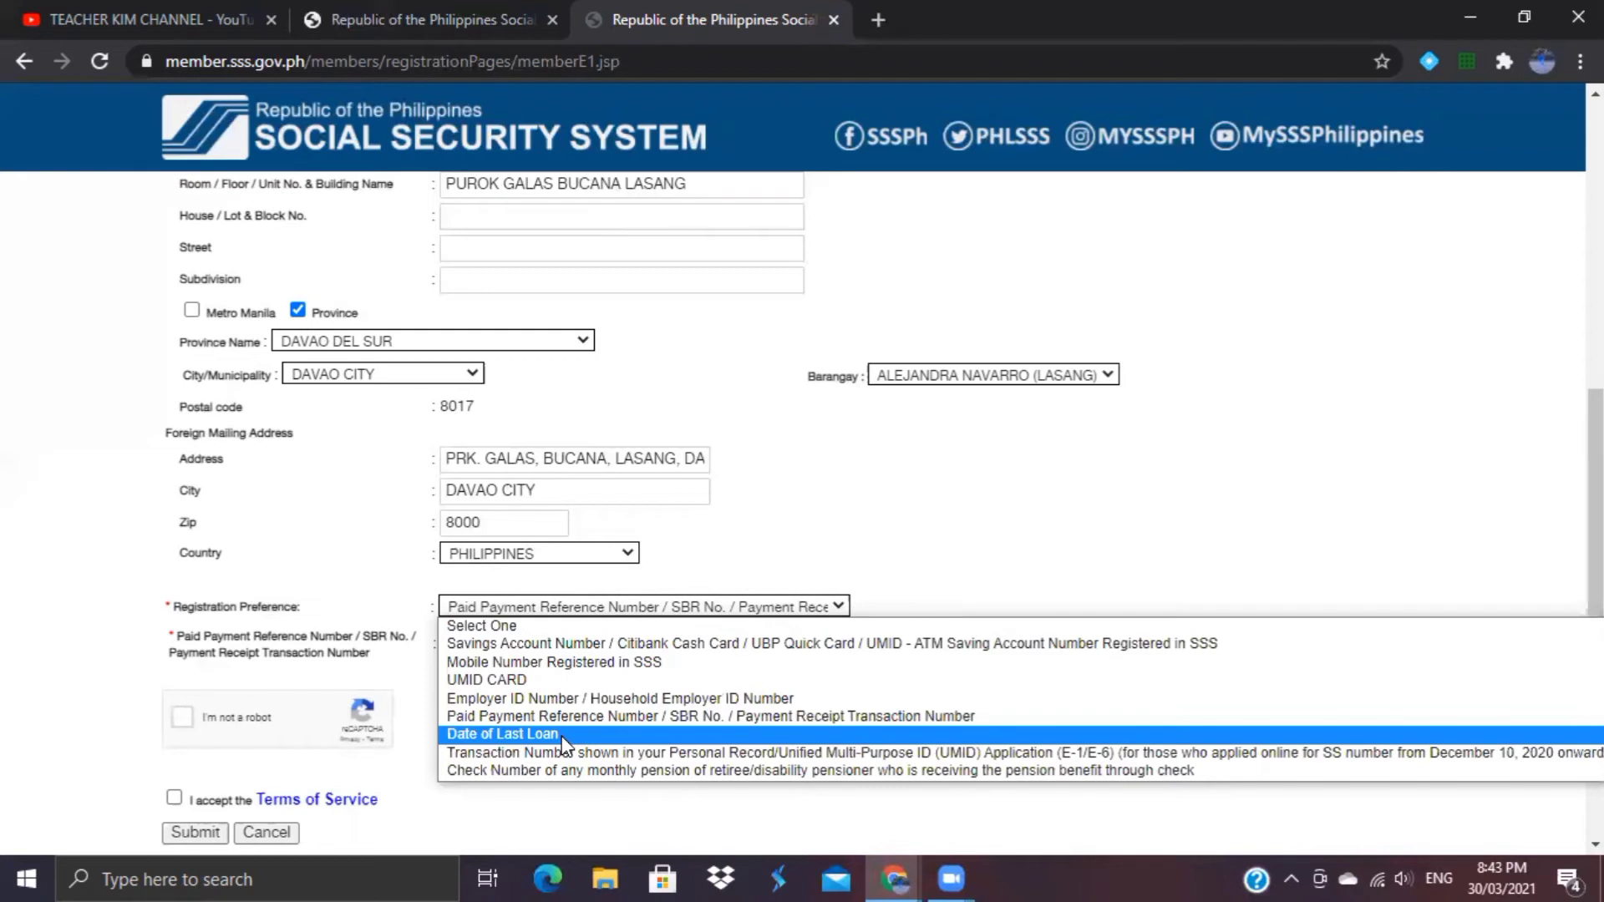
click(565, 735)
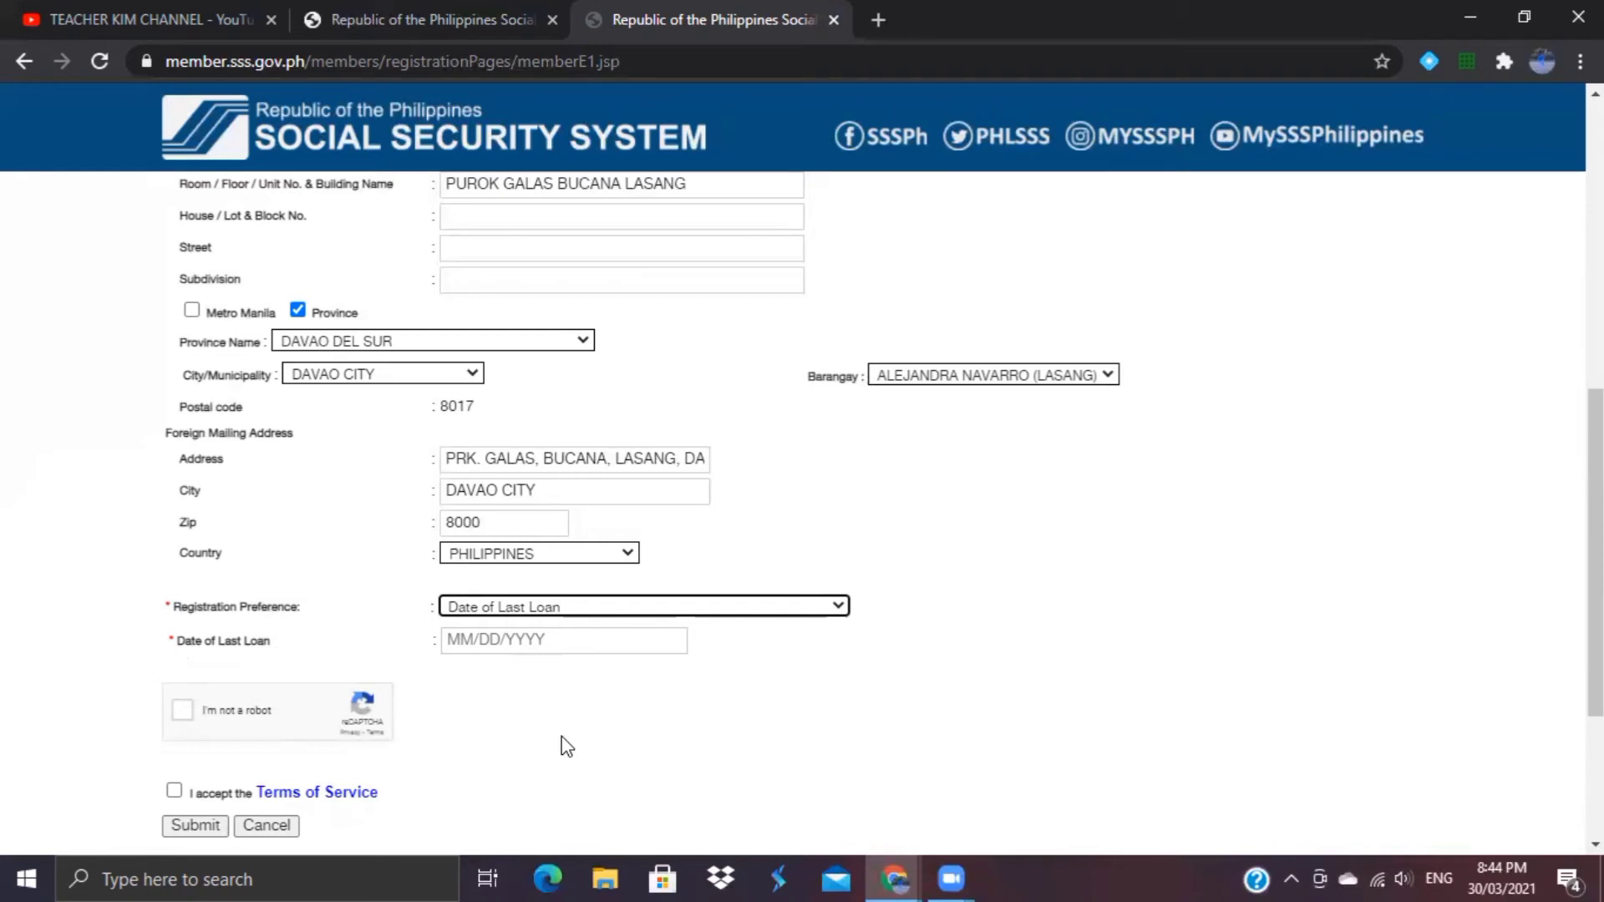
click(582, 609)
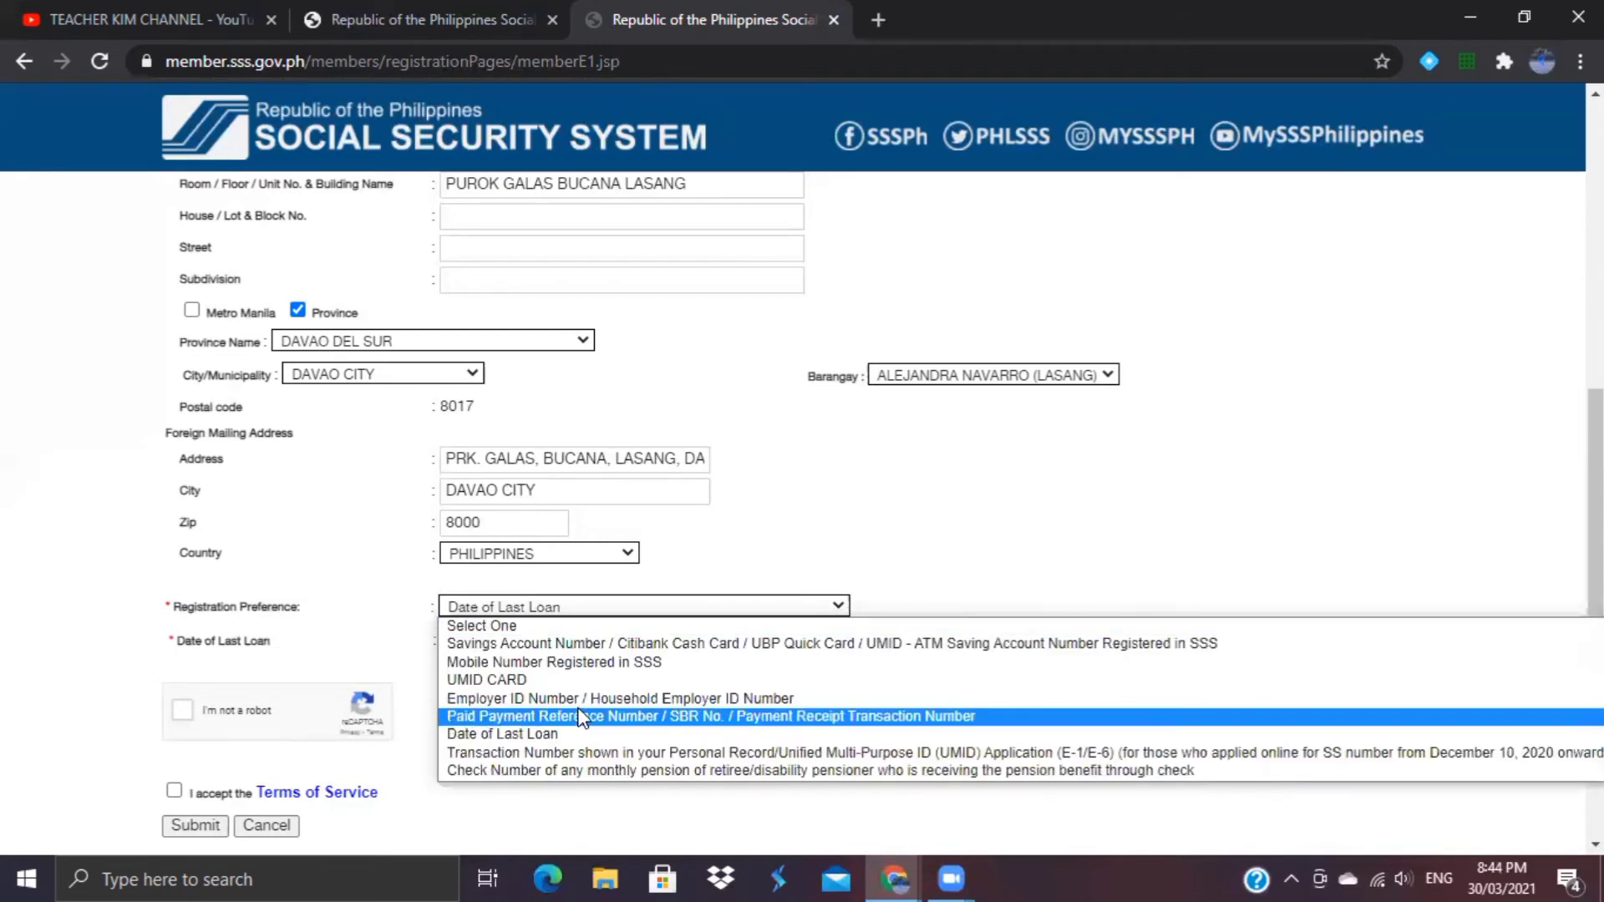
click(545, 755)
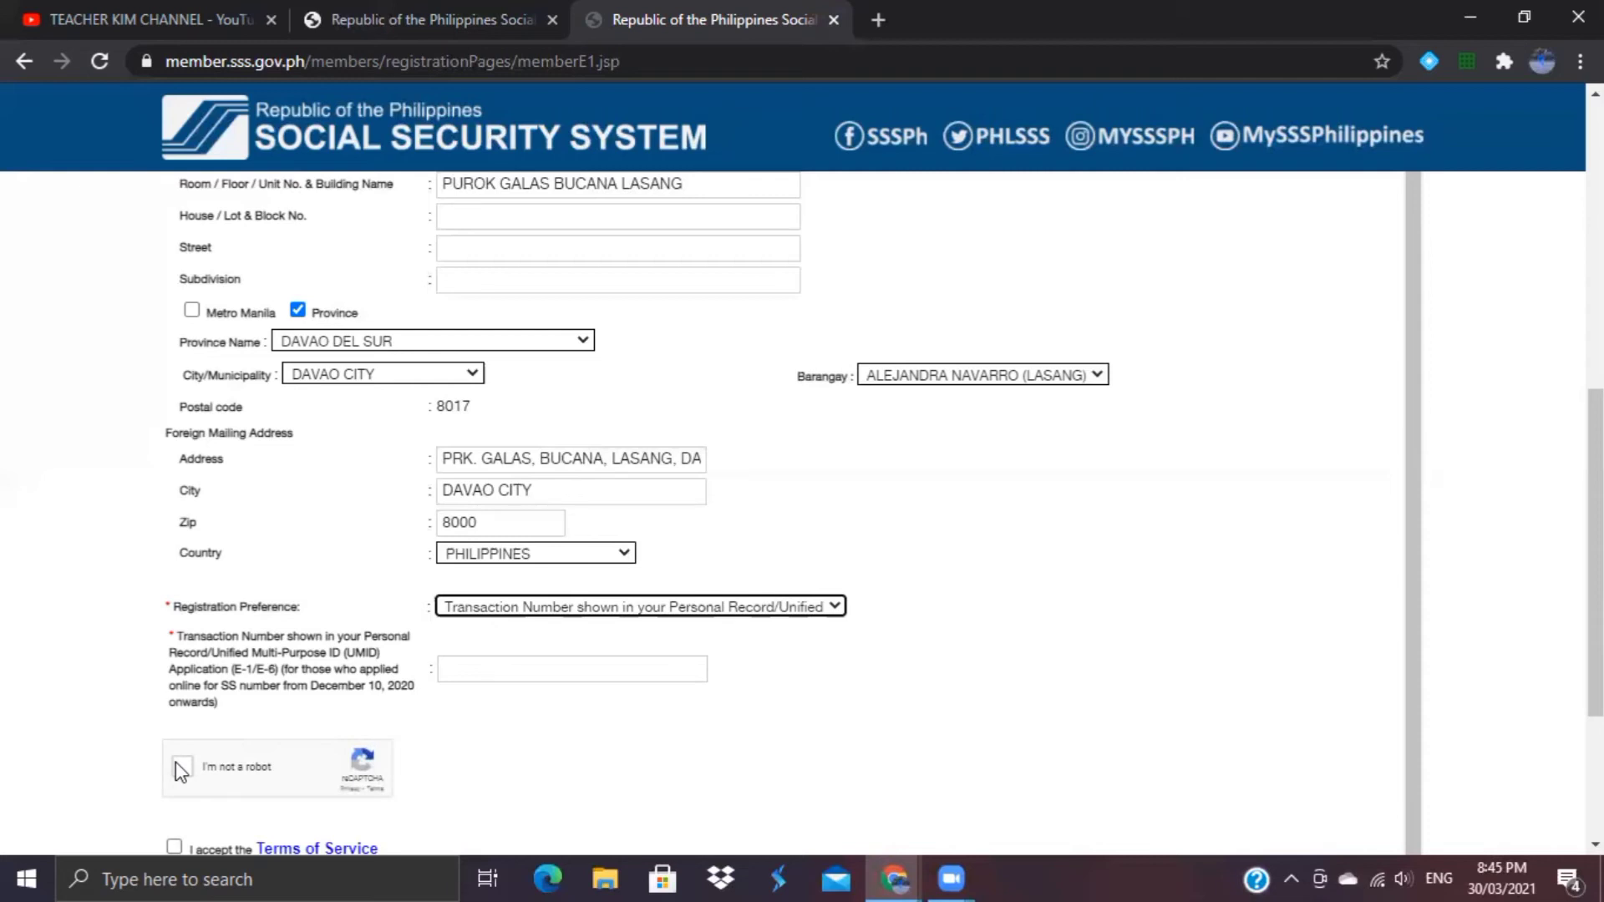
Step: Switch the registration preference to the monthly pension Check Number option, then reopen the choices
click(481, 603)
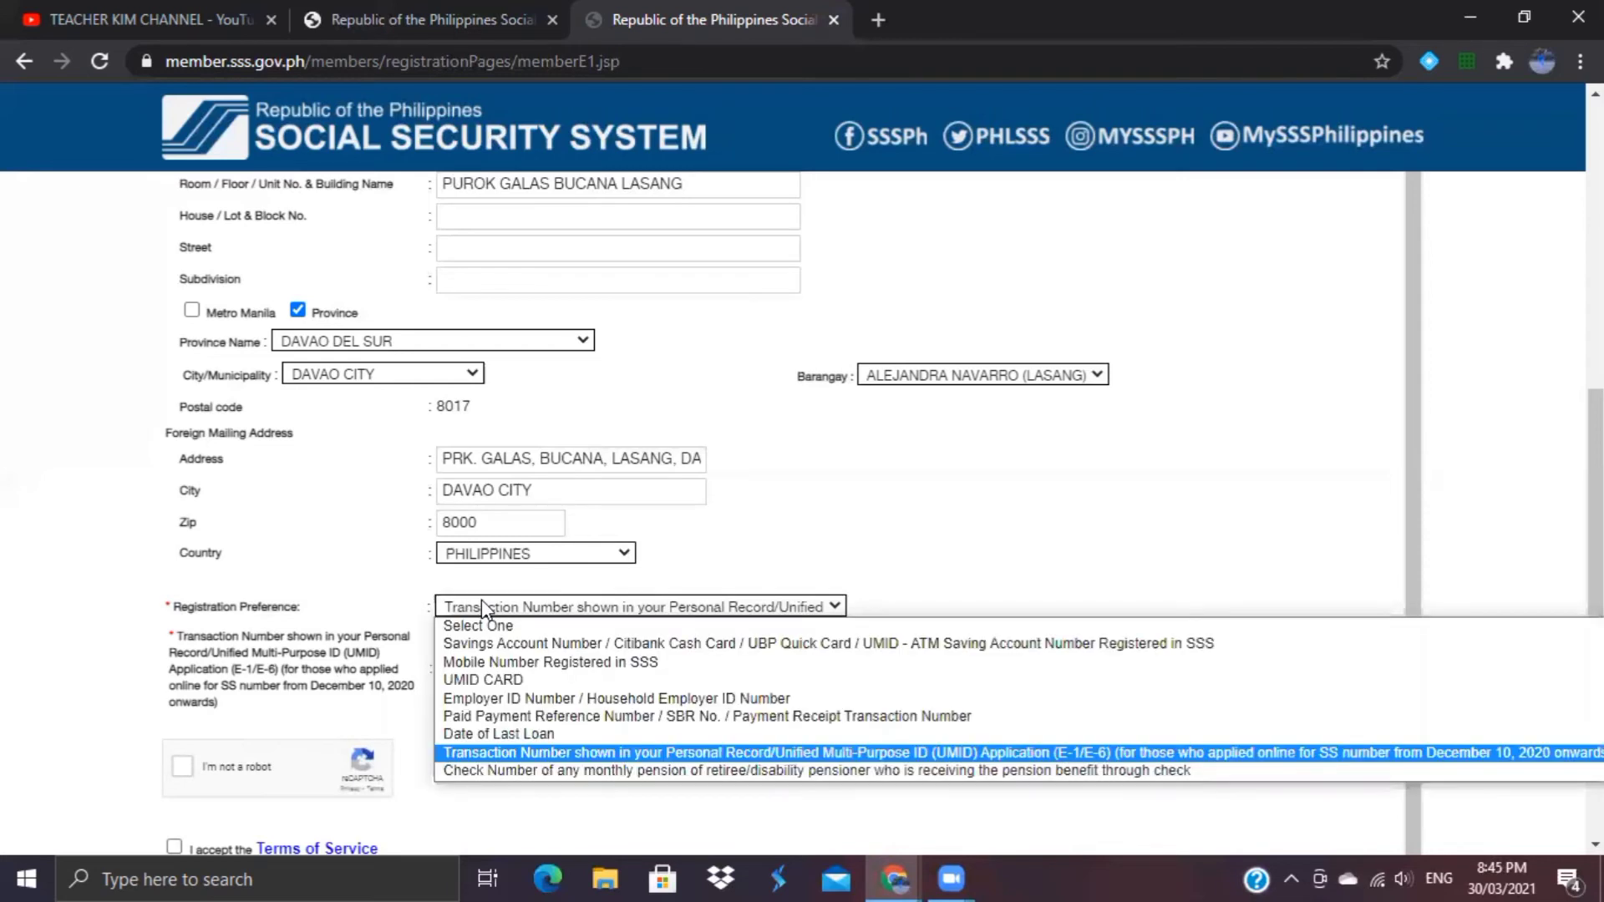
click(510, 767)
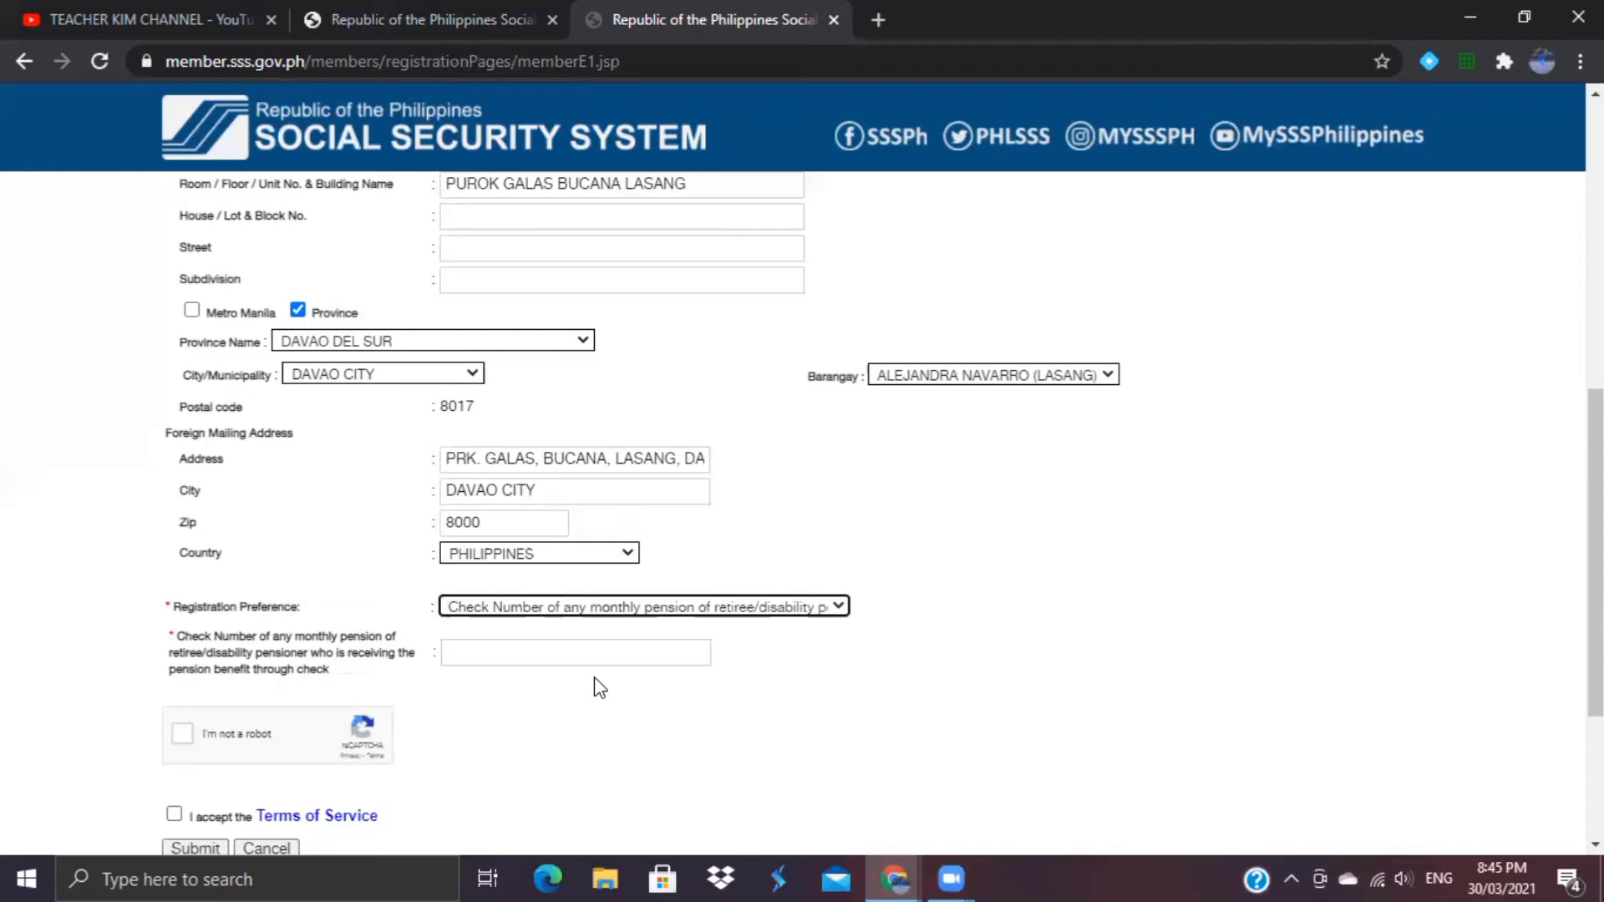
click(666, 618)
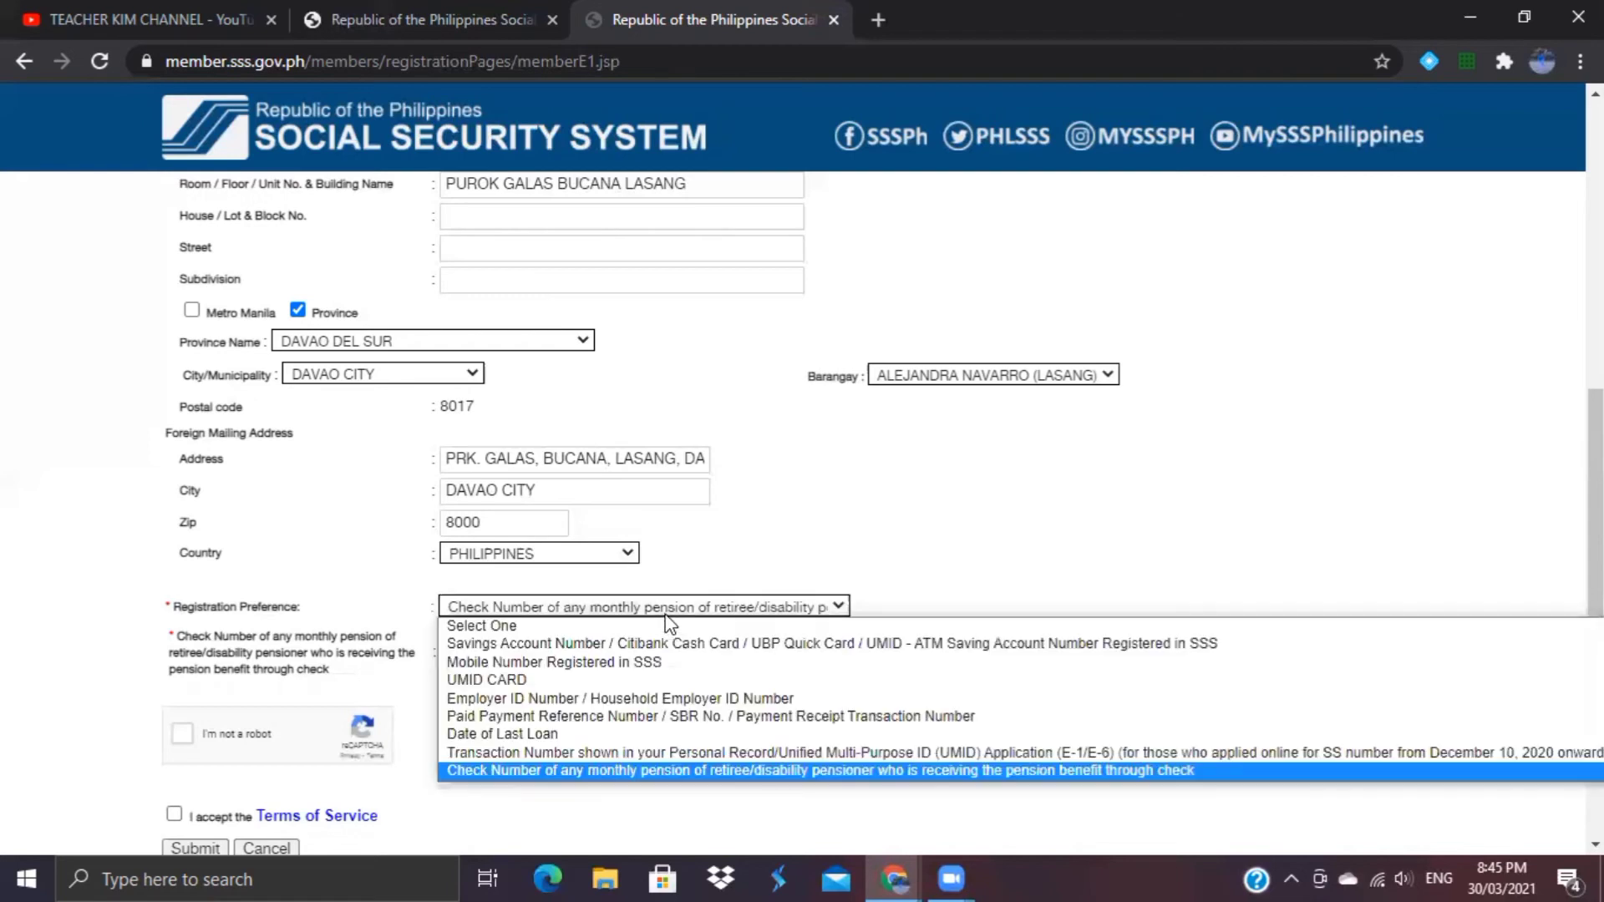
Step: Choose 'Mobile Number Registered in SSS' and fill in the member's registered mobile number
click(616, 664)
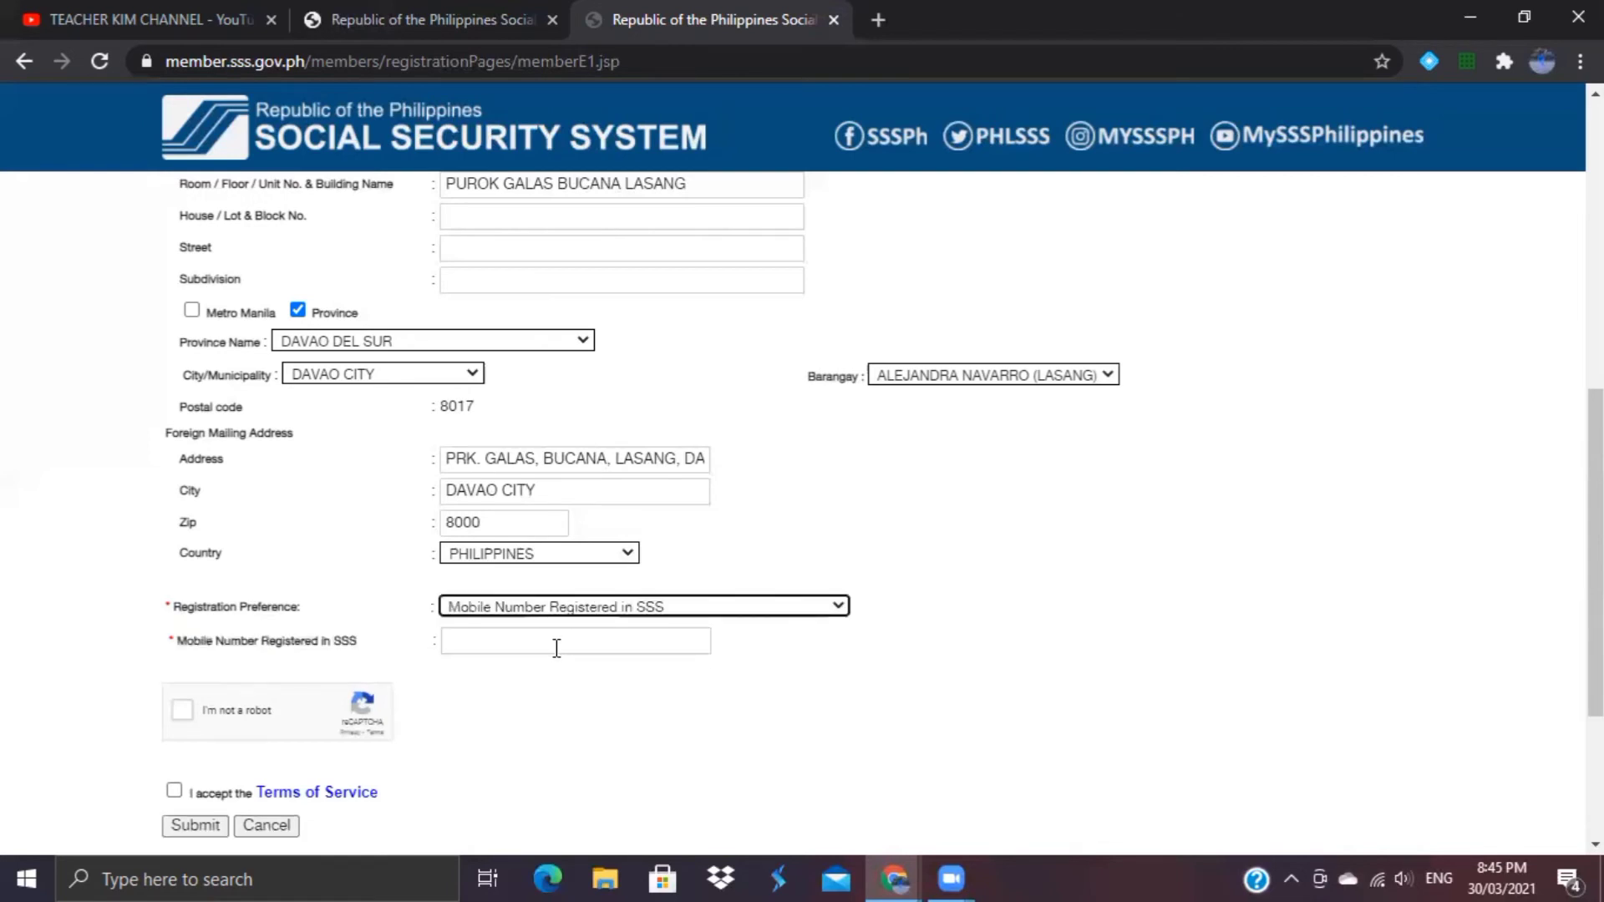
click(557, 644)
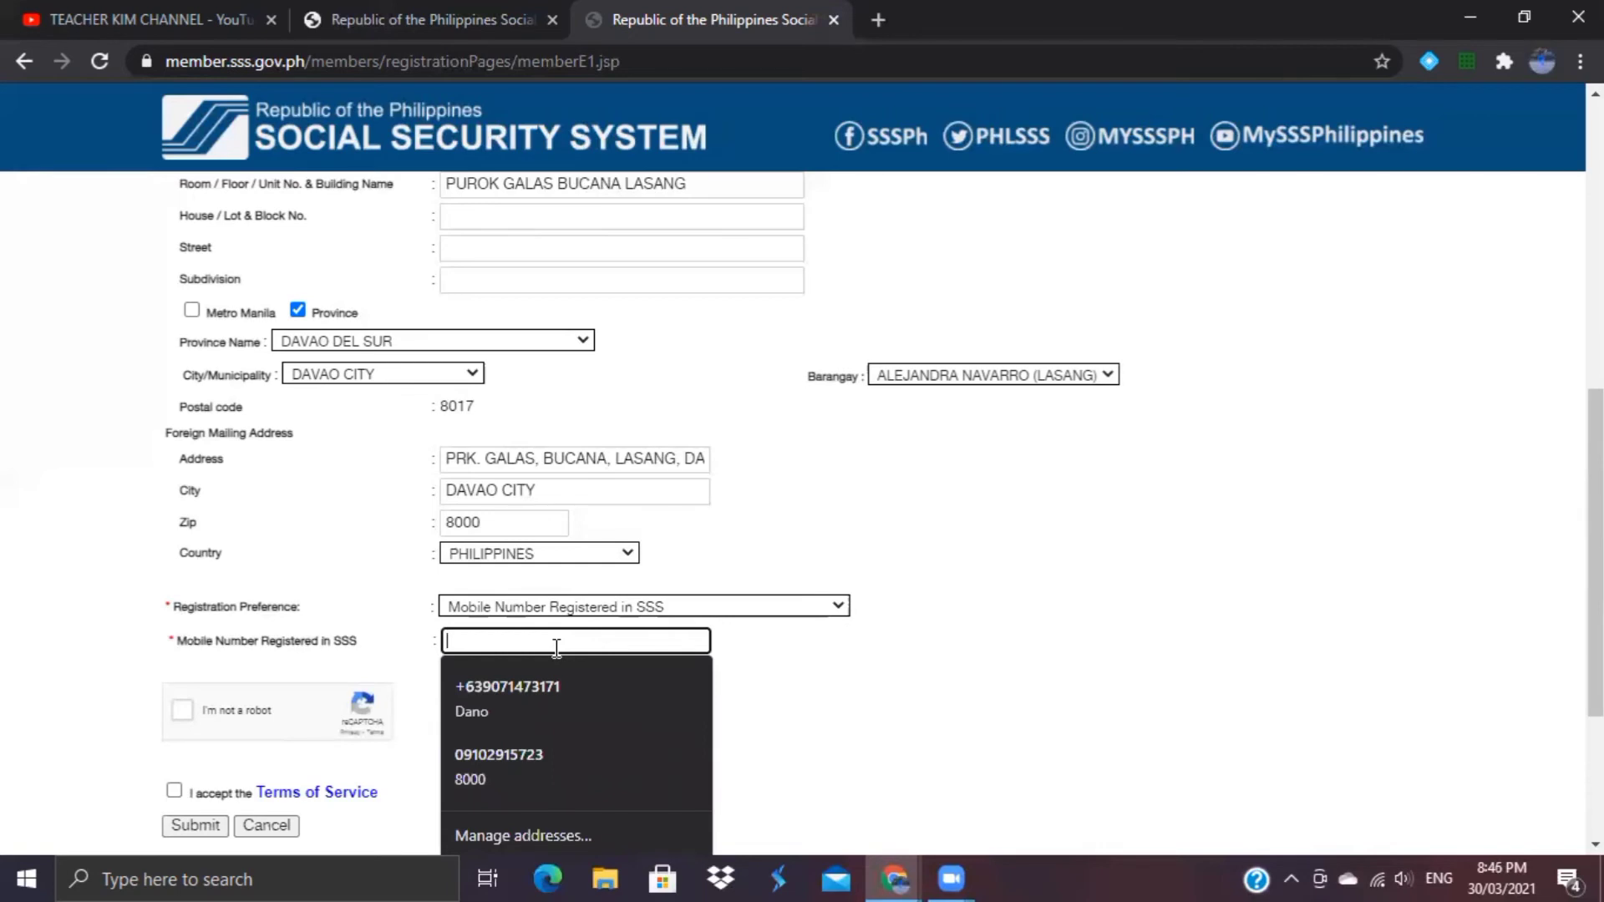
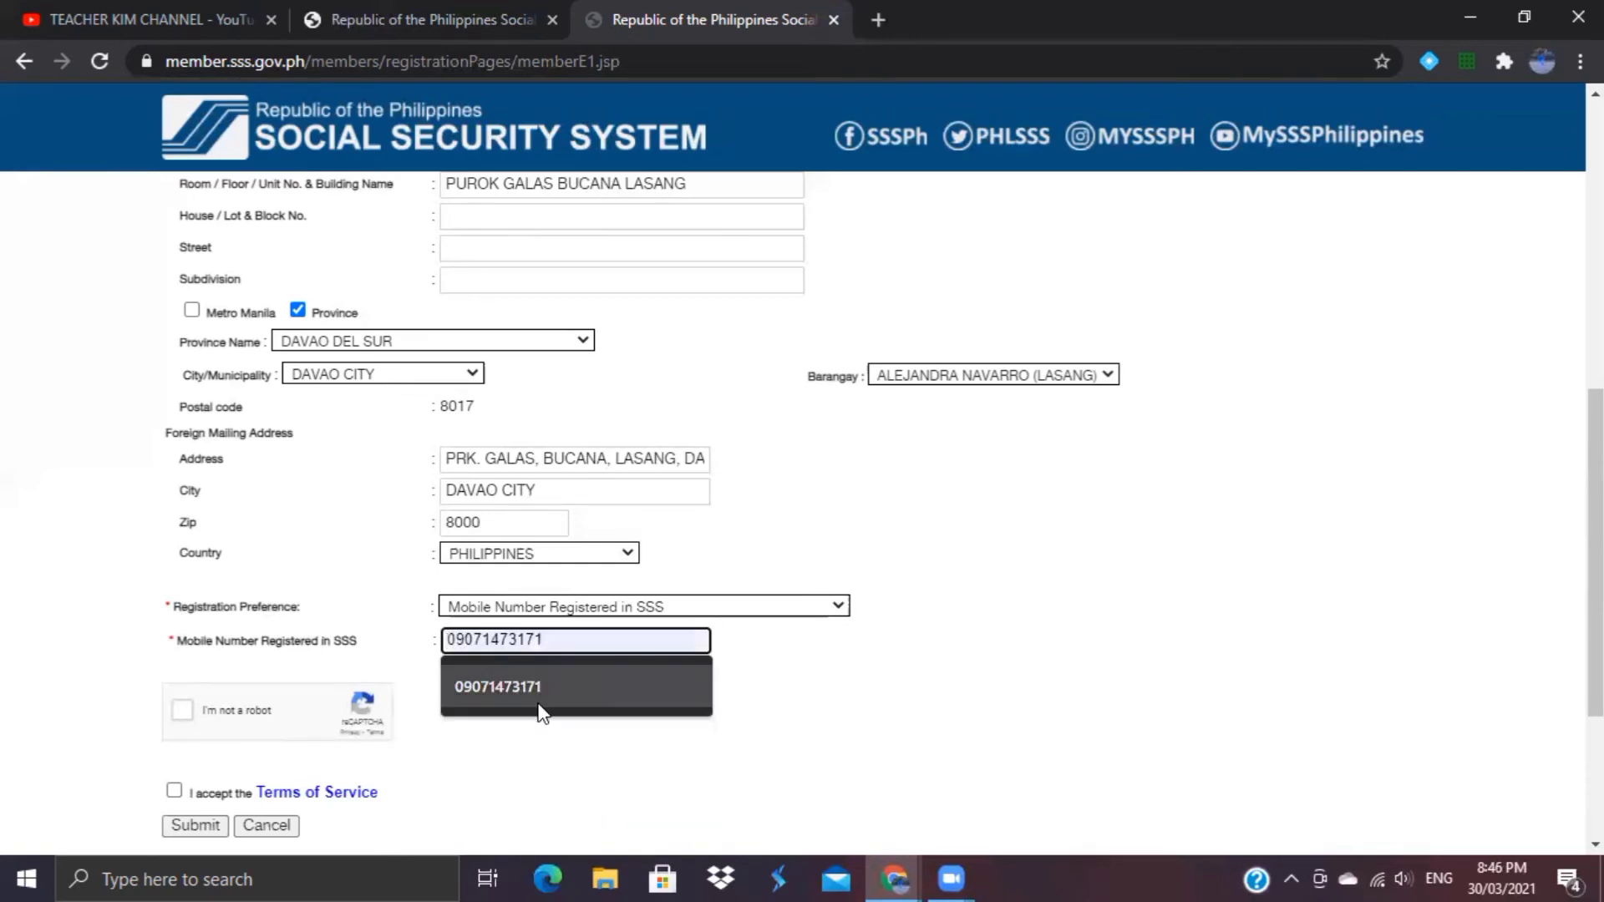
click(539, 708)
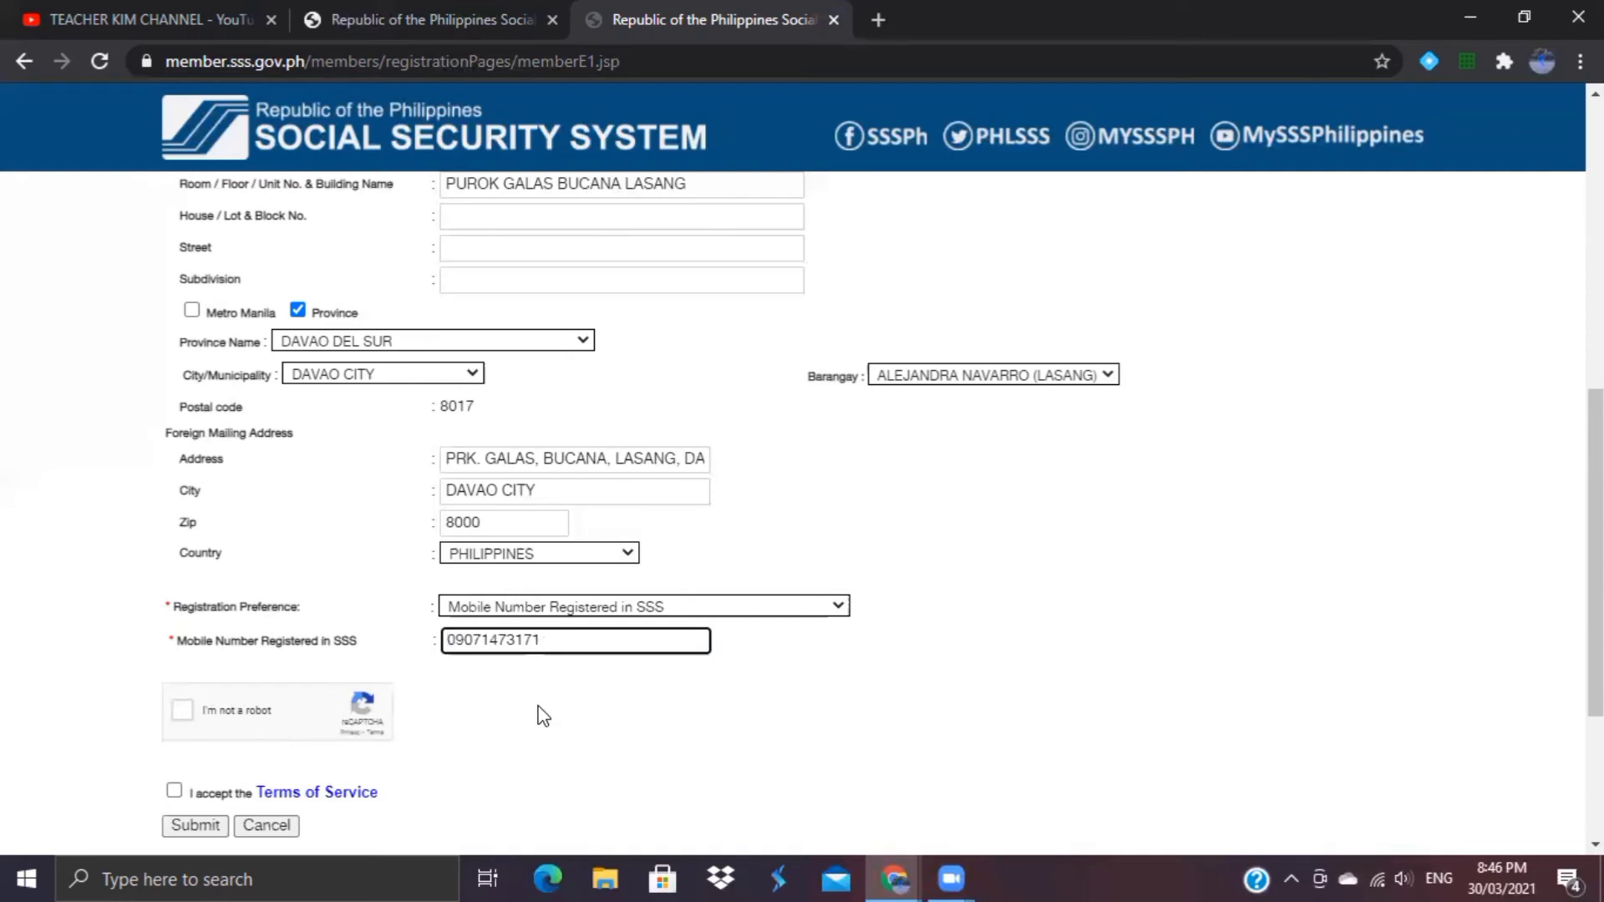
Step: Pass the robot check, accept the Terms of Service, submit, and confirm sending the information to SSS
click(188, 710)
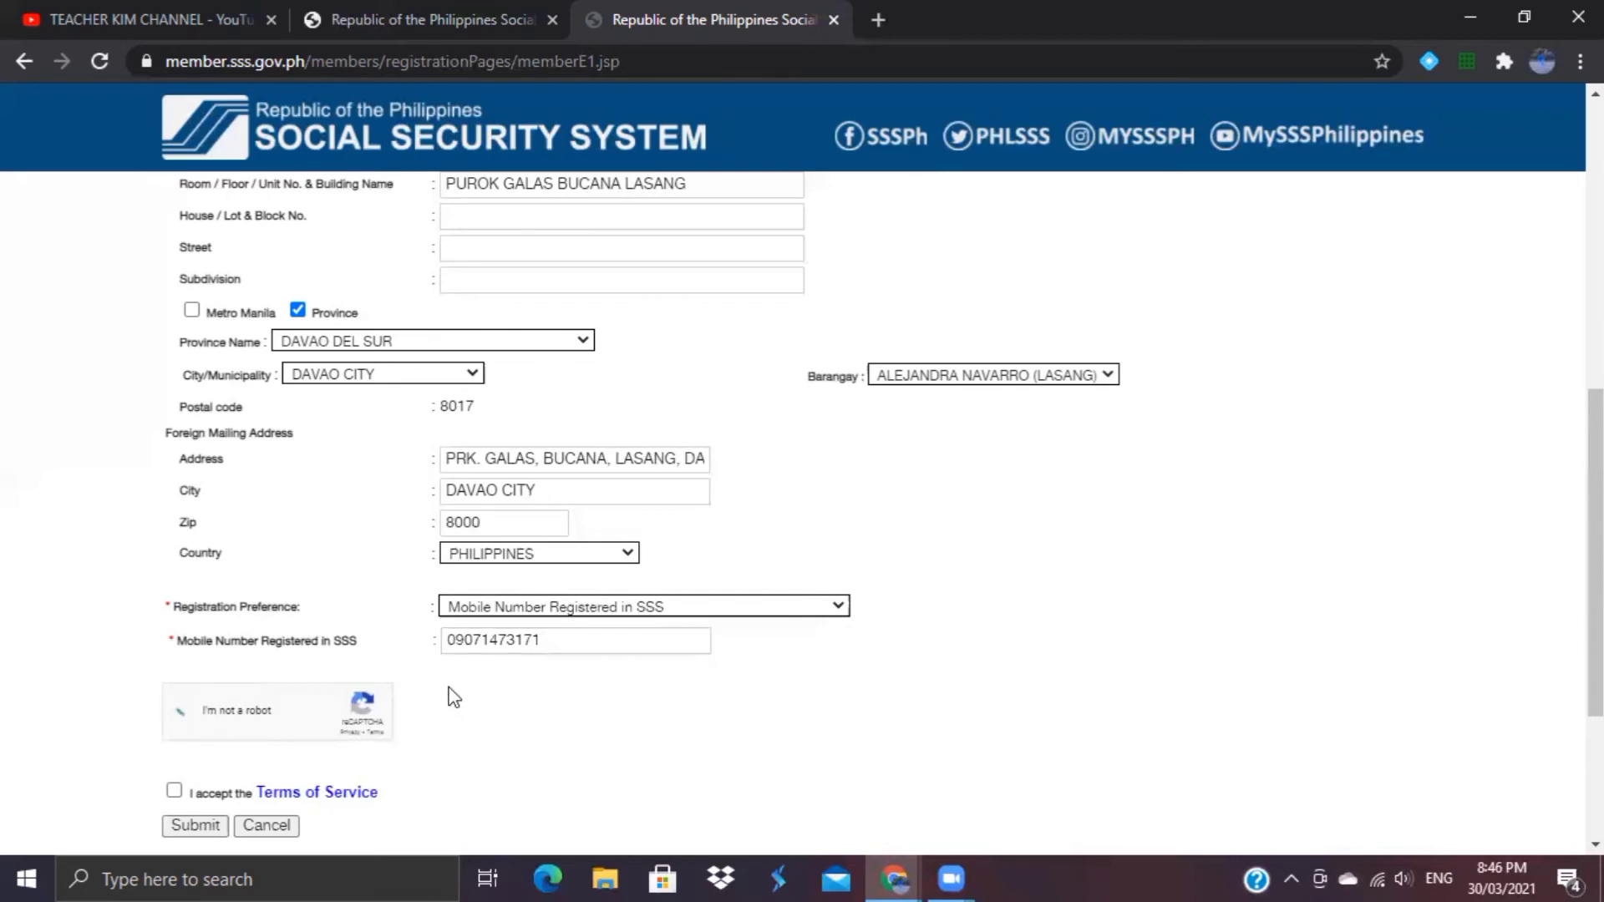
scroll(1596, 551, down, 1)
scroll(1596, 551, down, 1)
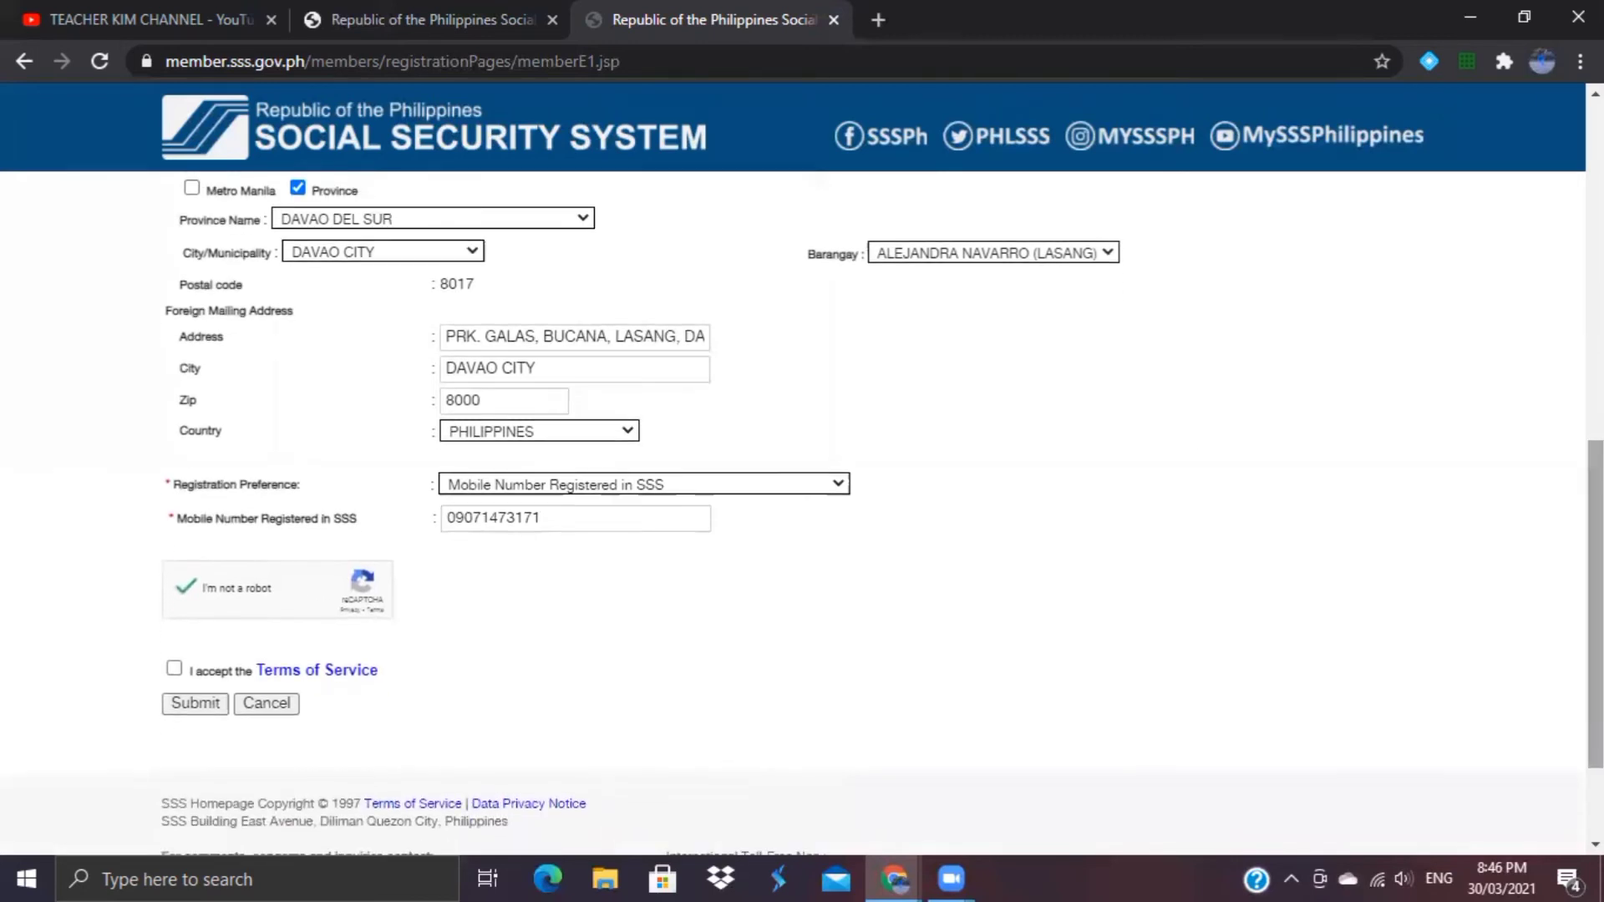
click(174, 670)
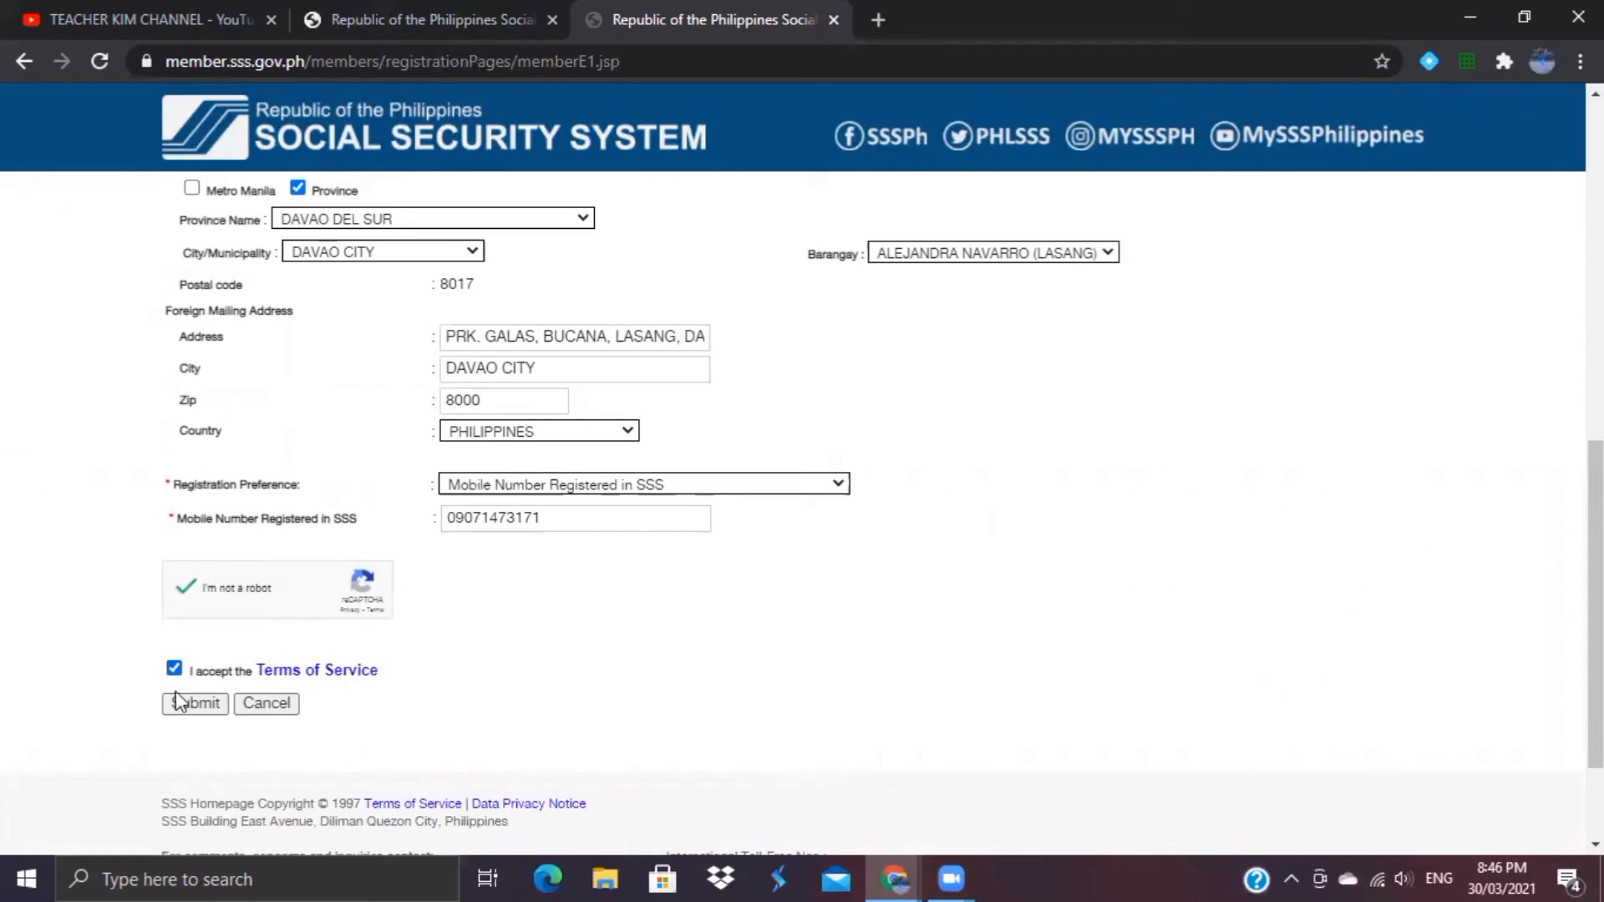
click(178, 704)
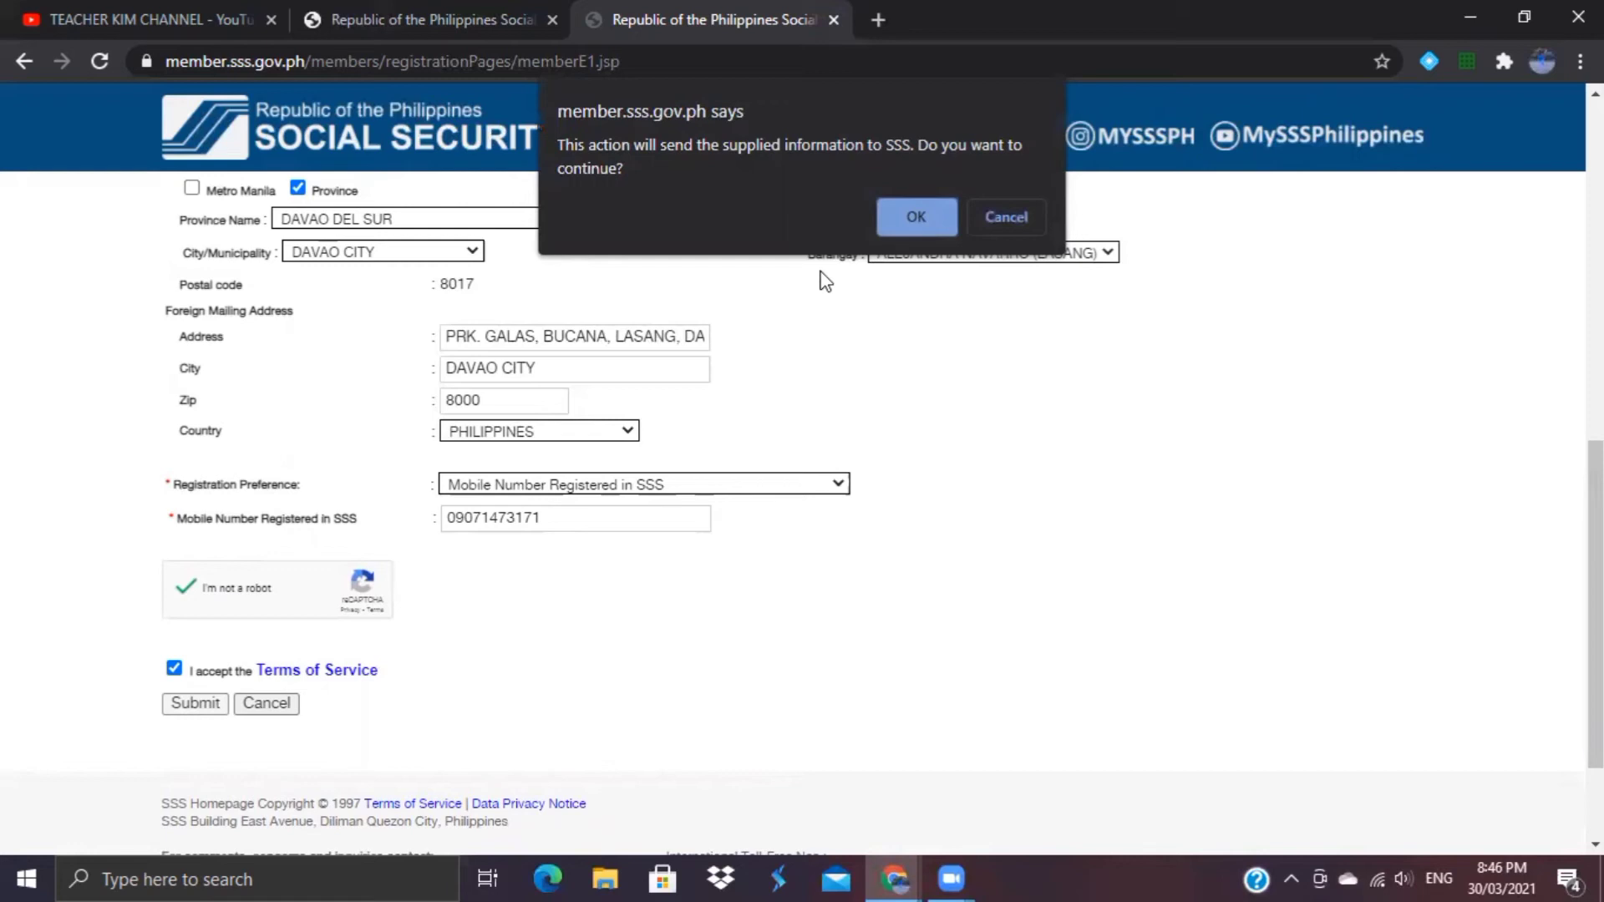
click(906, 215)
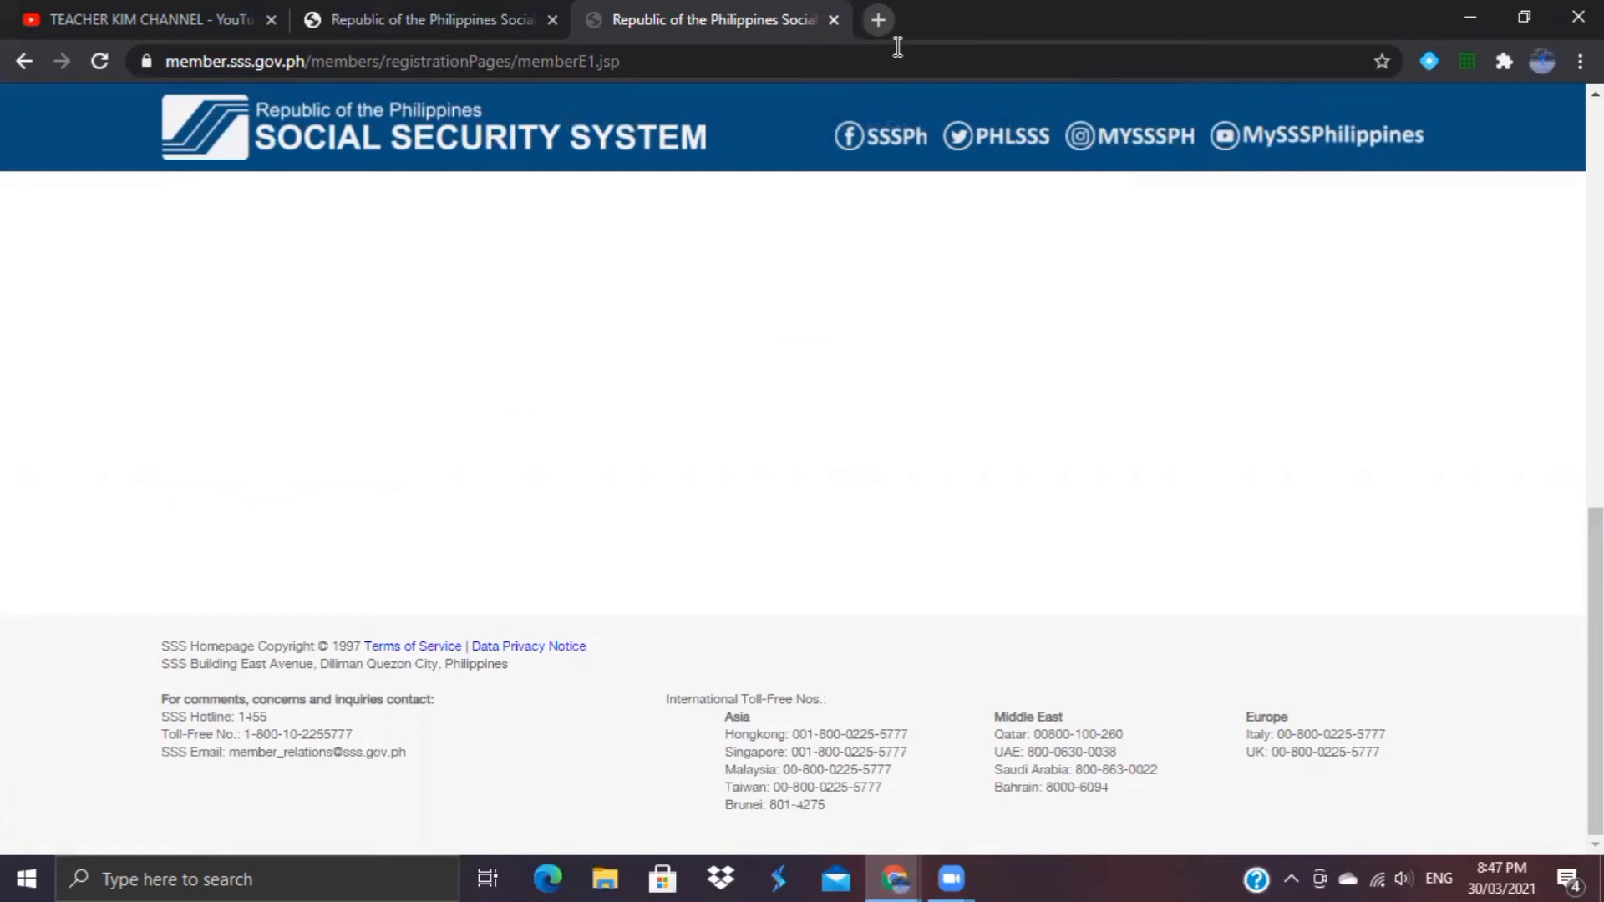
Step: Open the Gmail inbox in a new tab and open the SSS Web Registration email
click(889, 32)
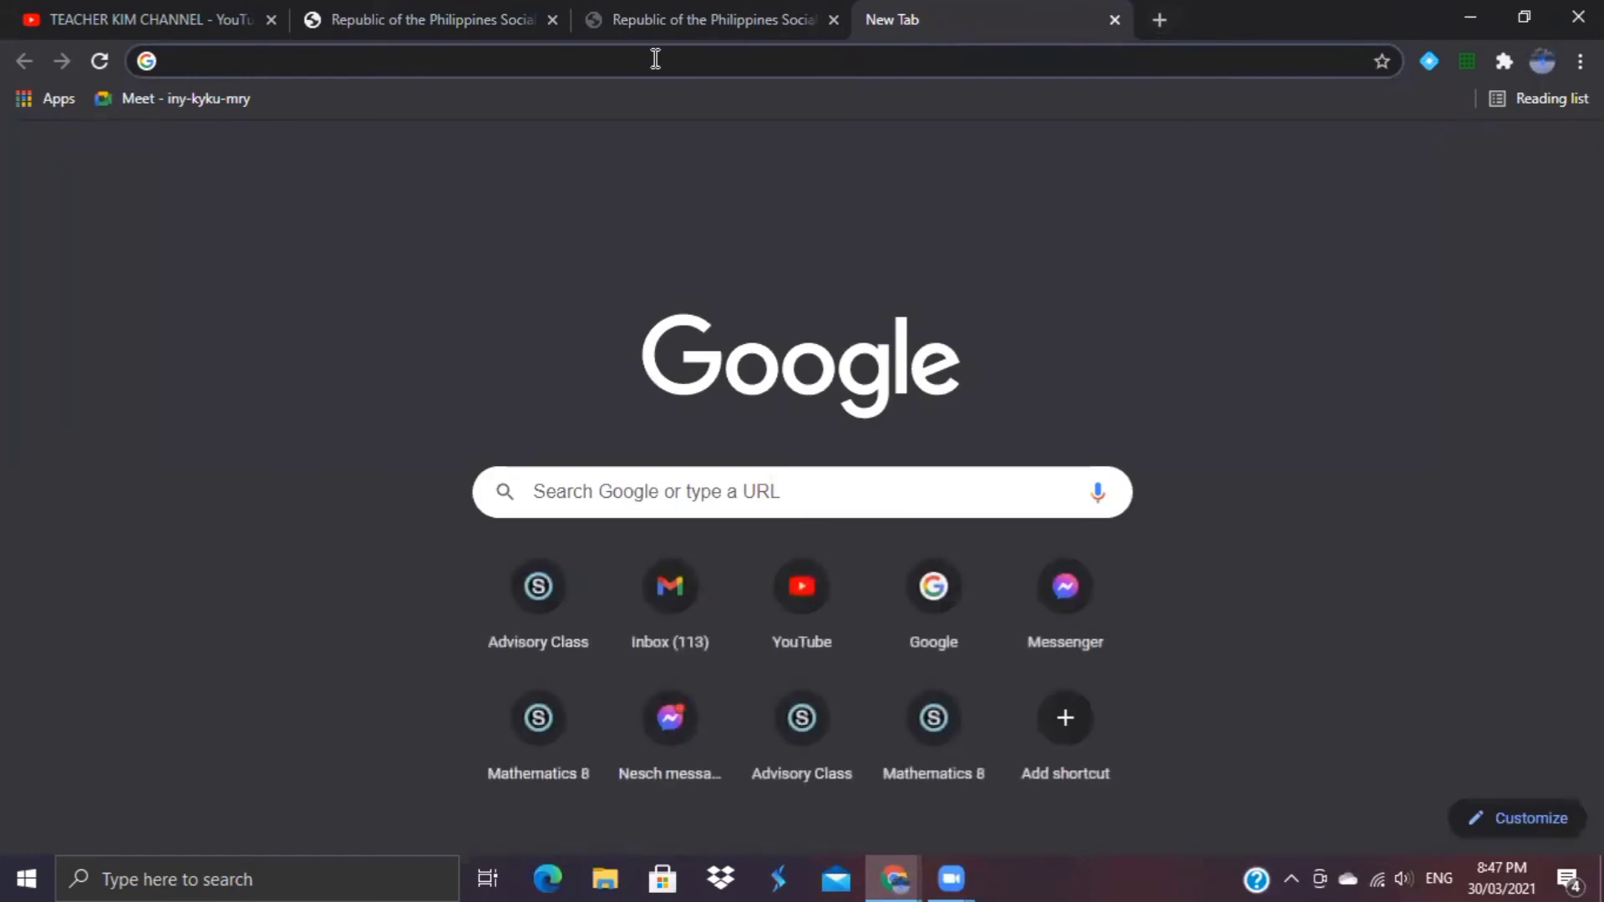
text(kimm)
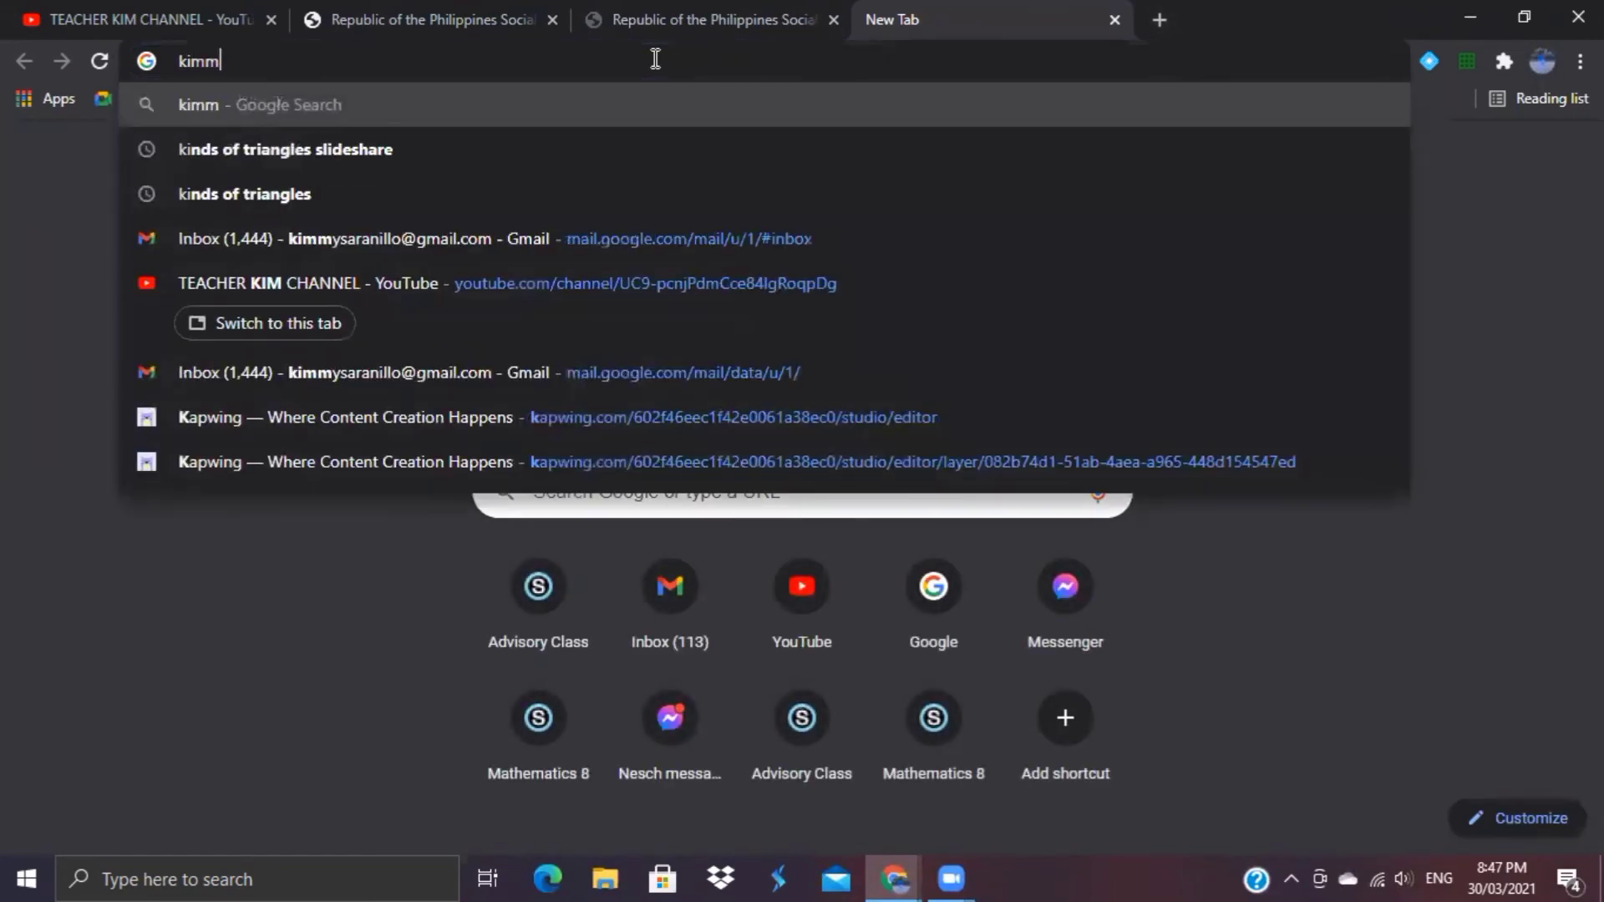
click(491, 269)
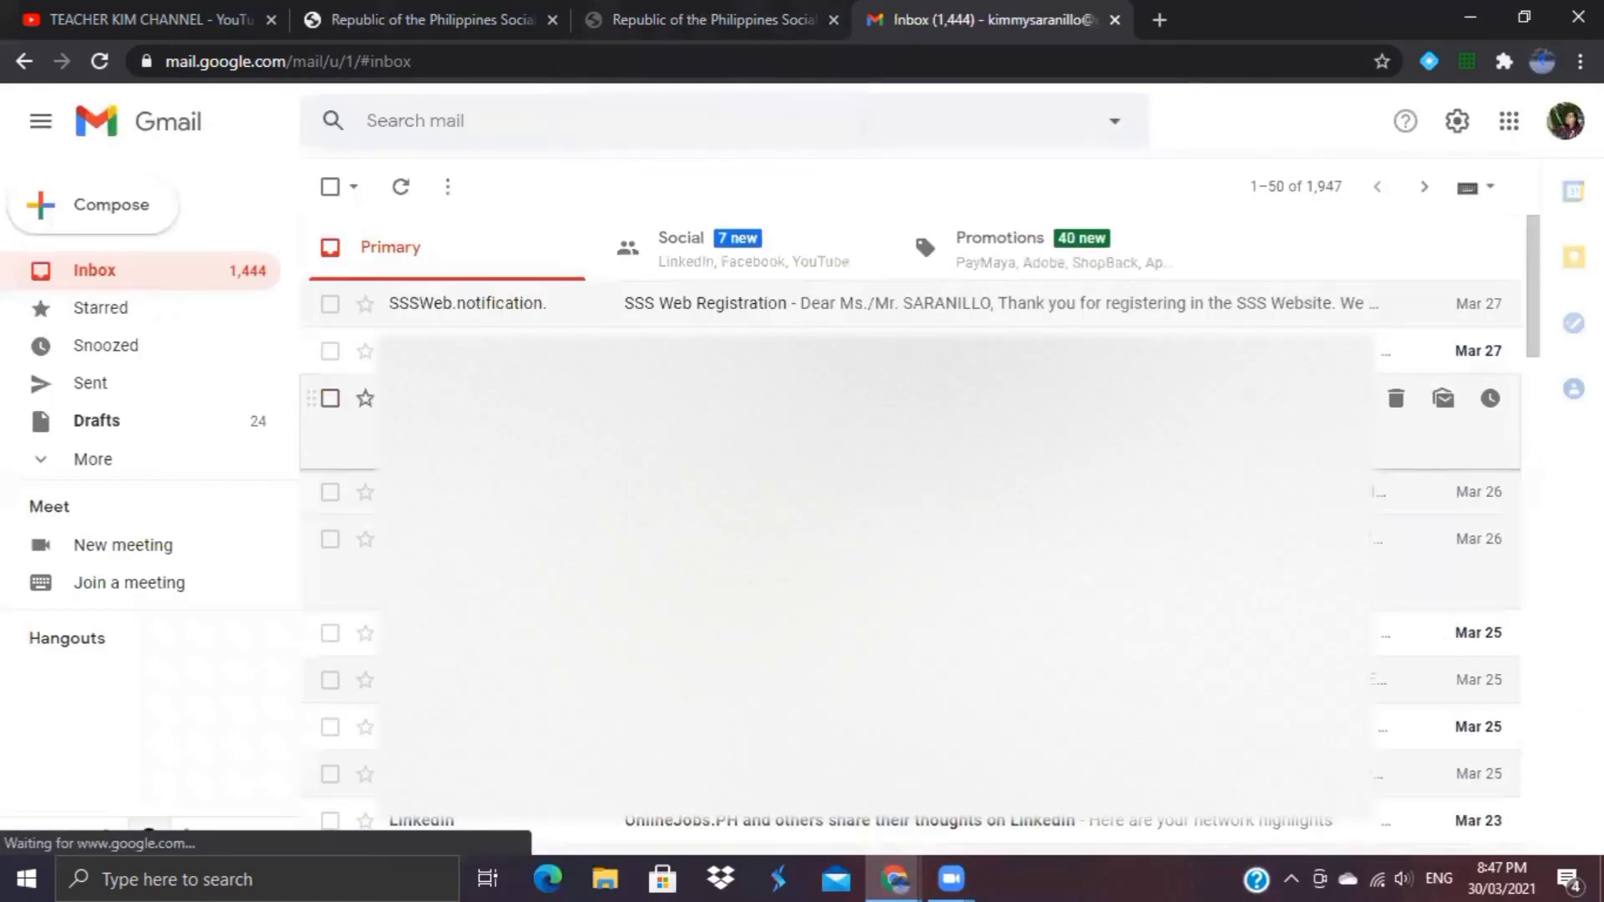
click(574, 308)
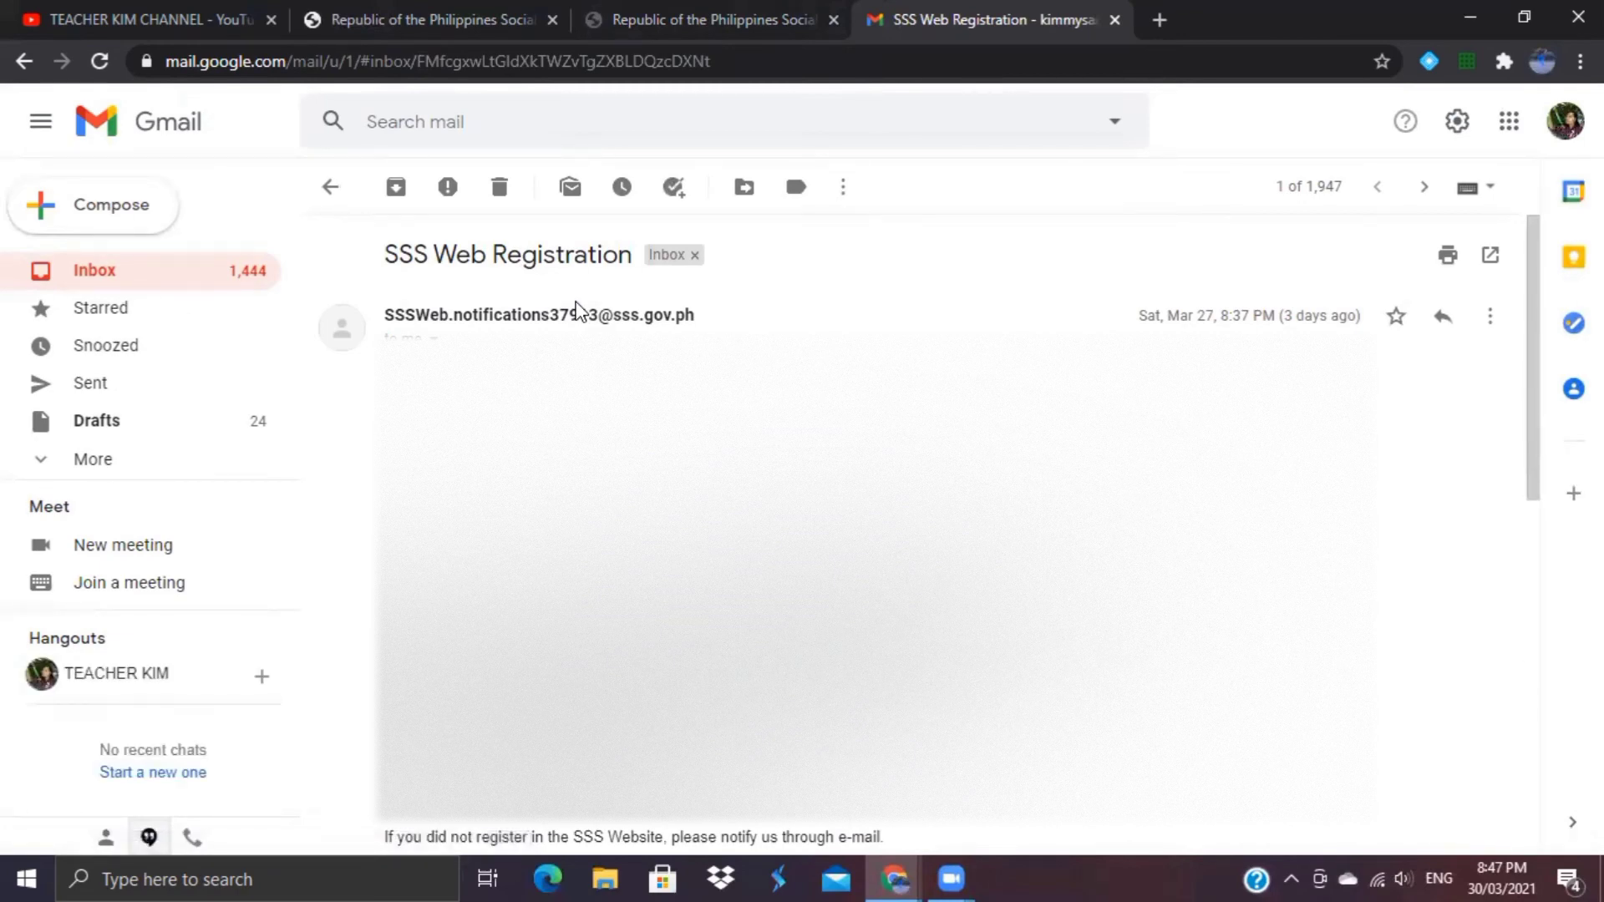
Step: Glance at the SSS registration tab, then return to the registration email and read through it
click(658, 6)
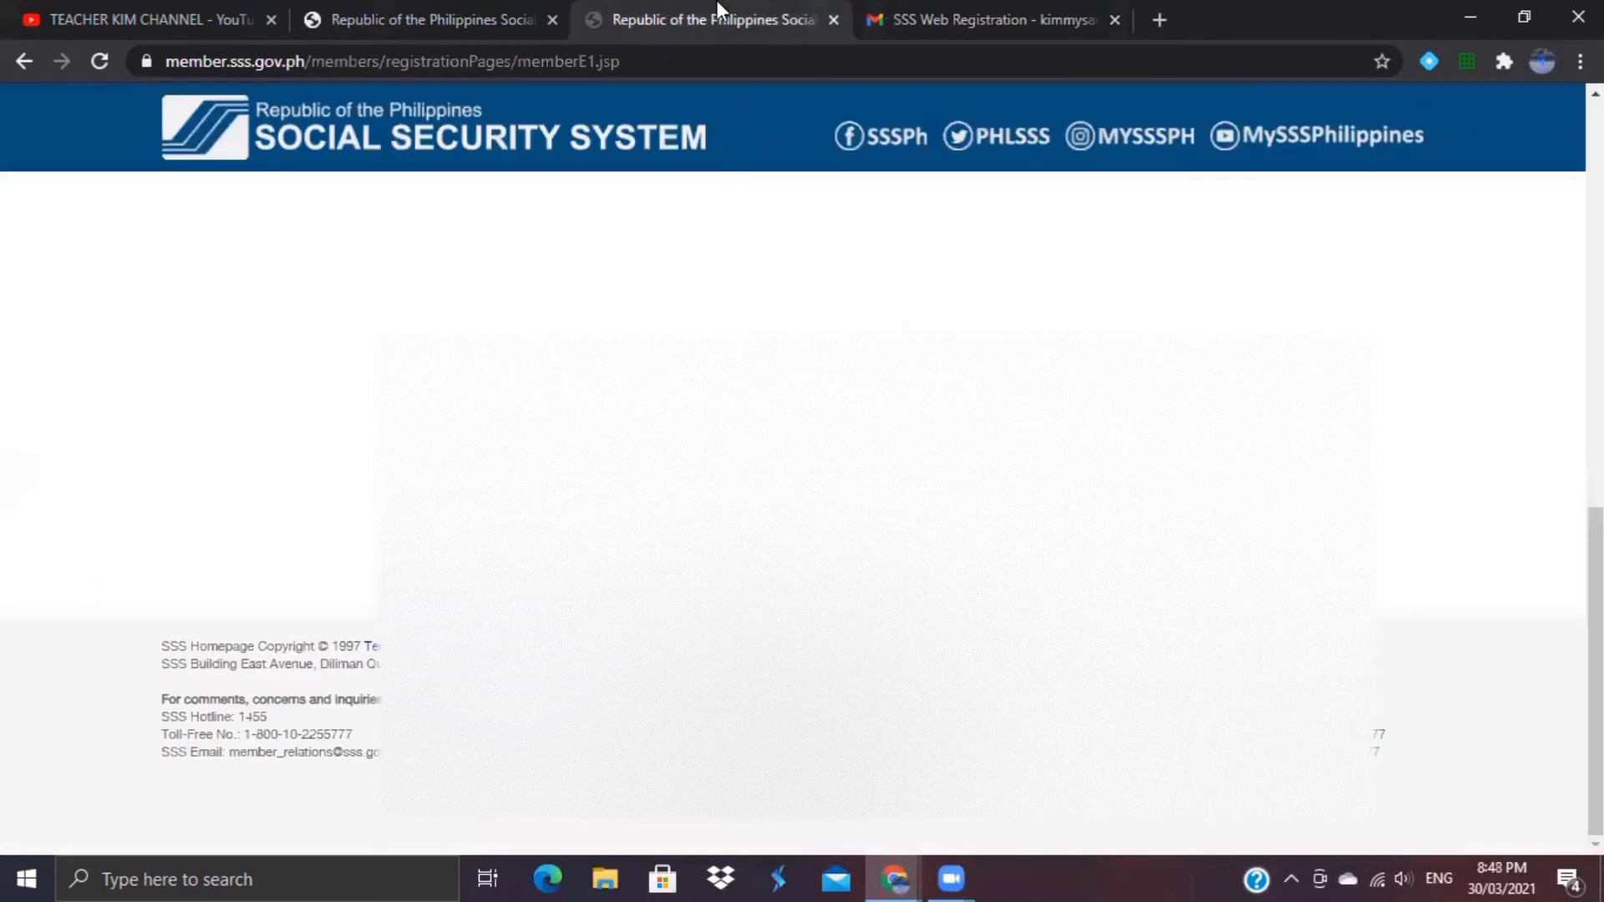
key(ctrl+Tab)
click(746, 10)
key(ctrl+Tab)
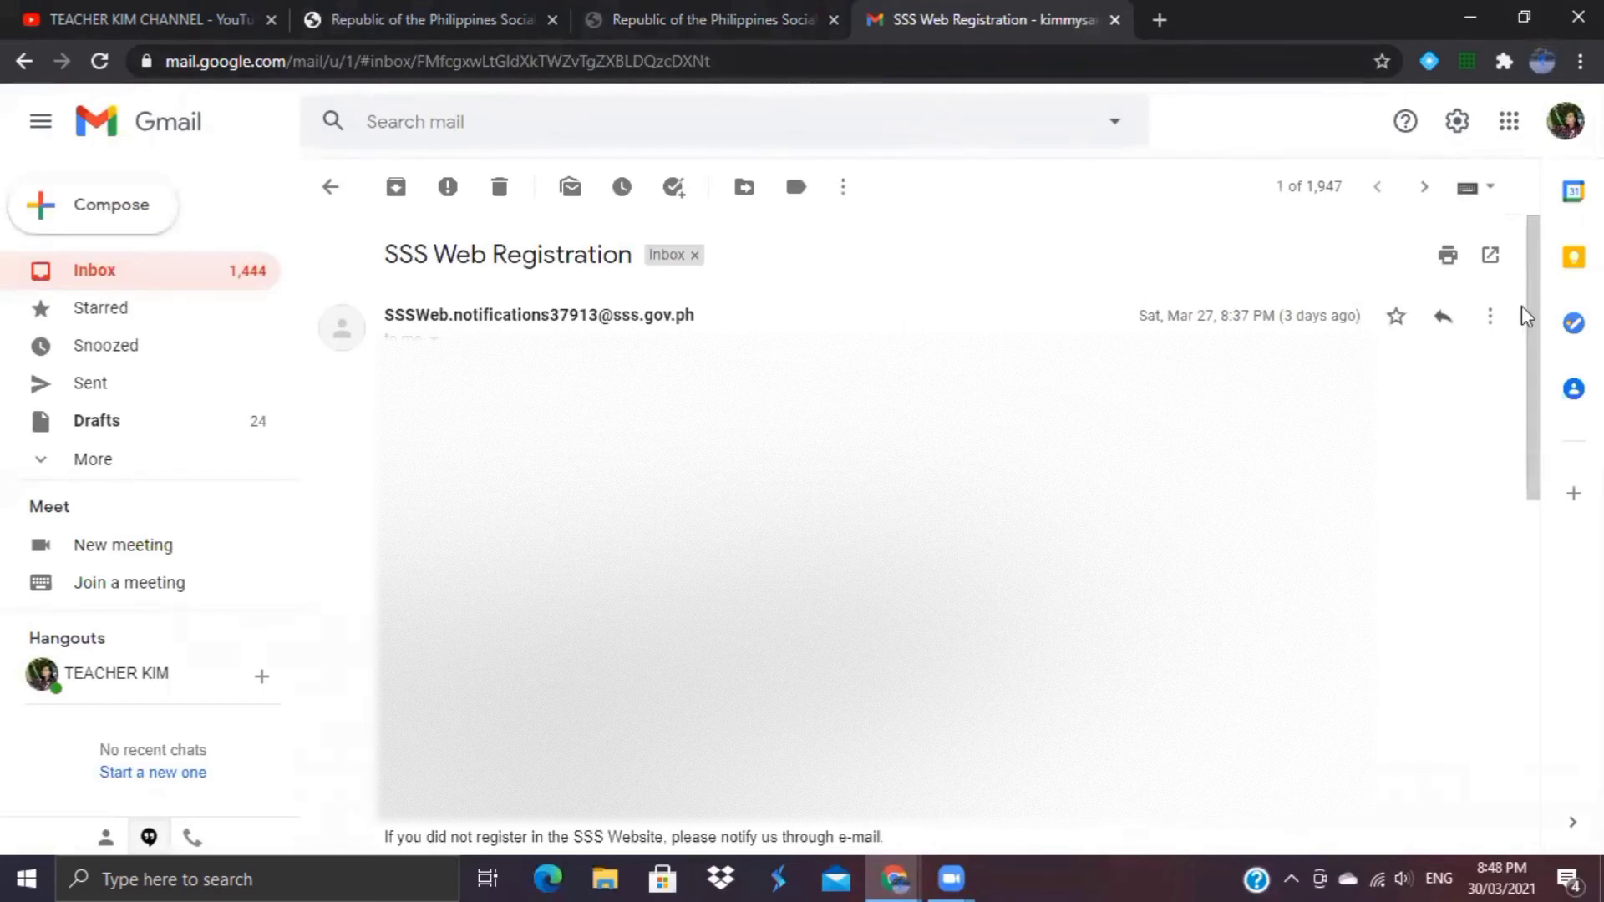
scroll(1544, 338, down, 1)
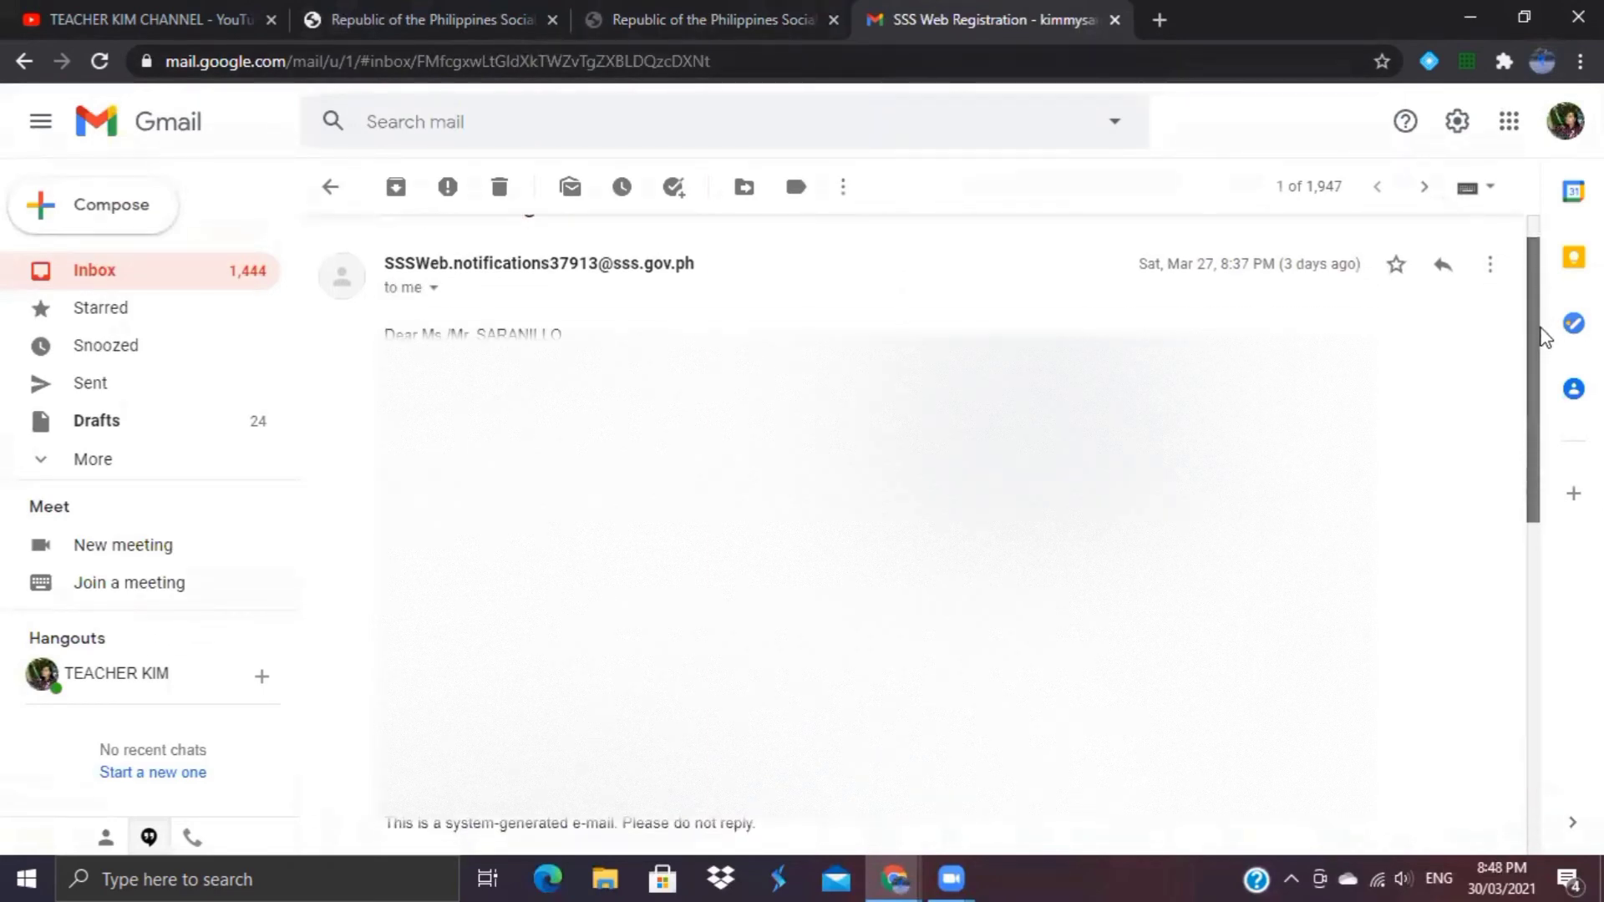
scroll(1544, 334, up, 1)
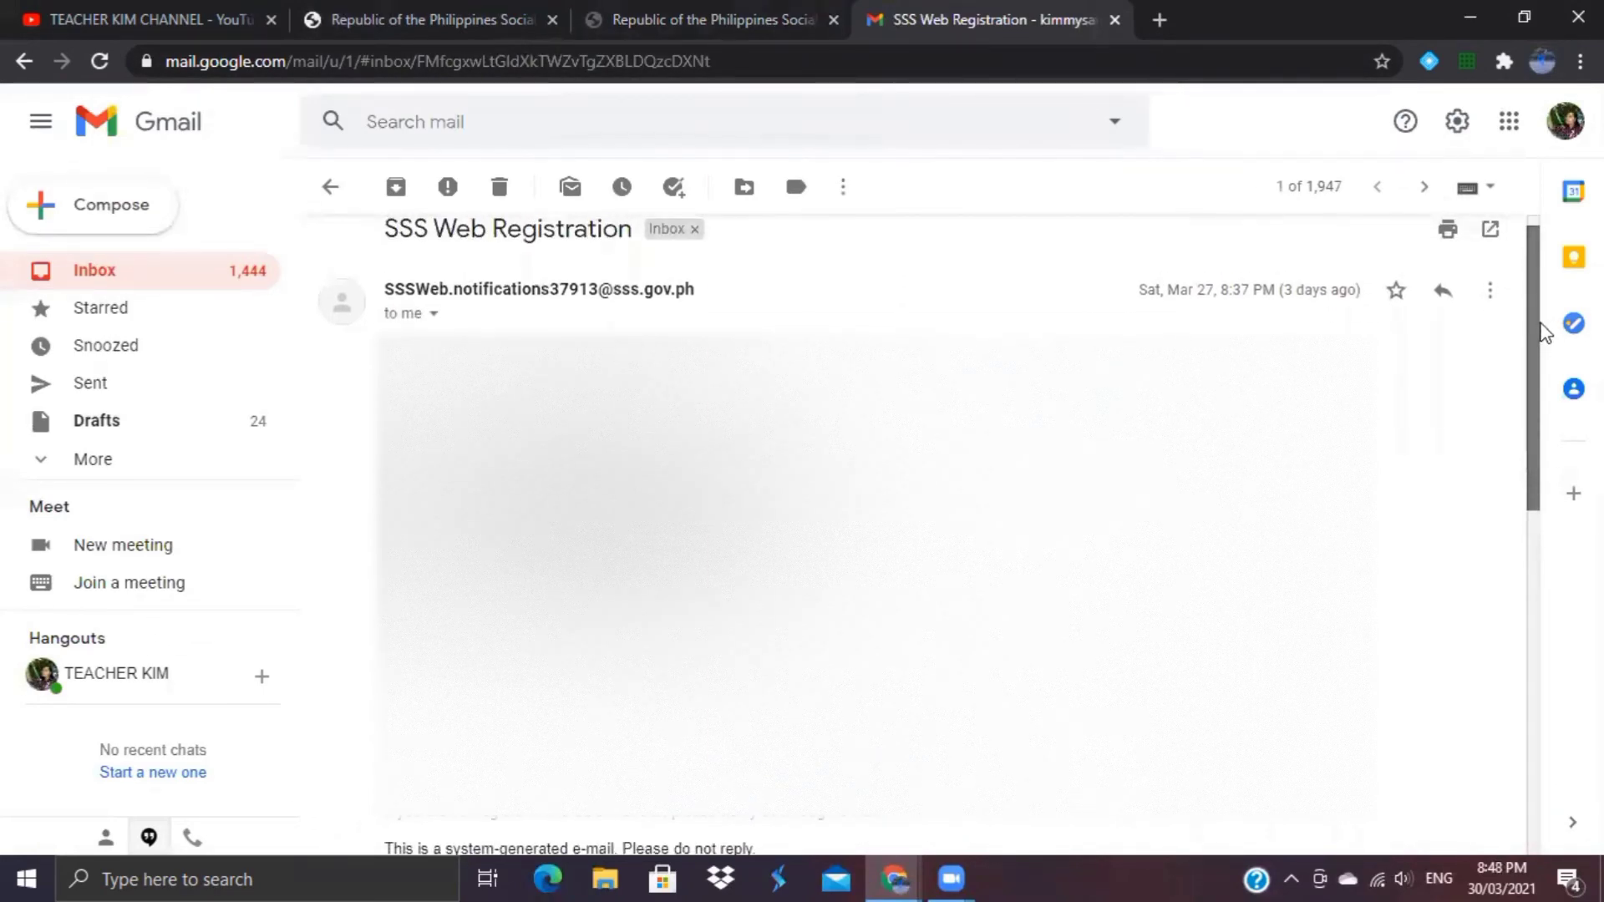
scroll(1544, 334, down, 2)
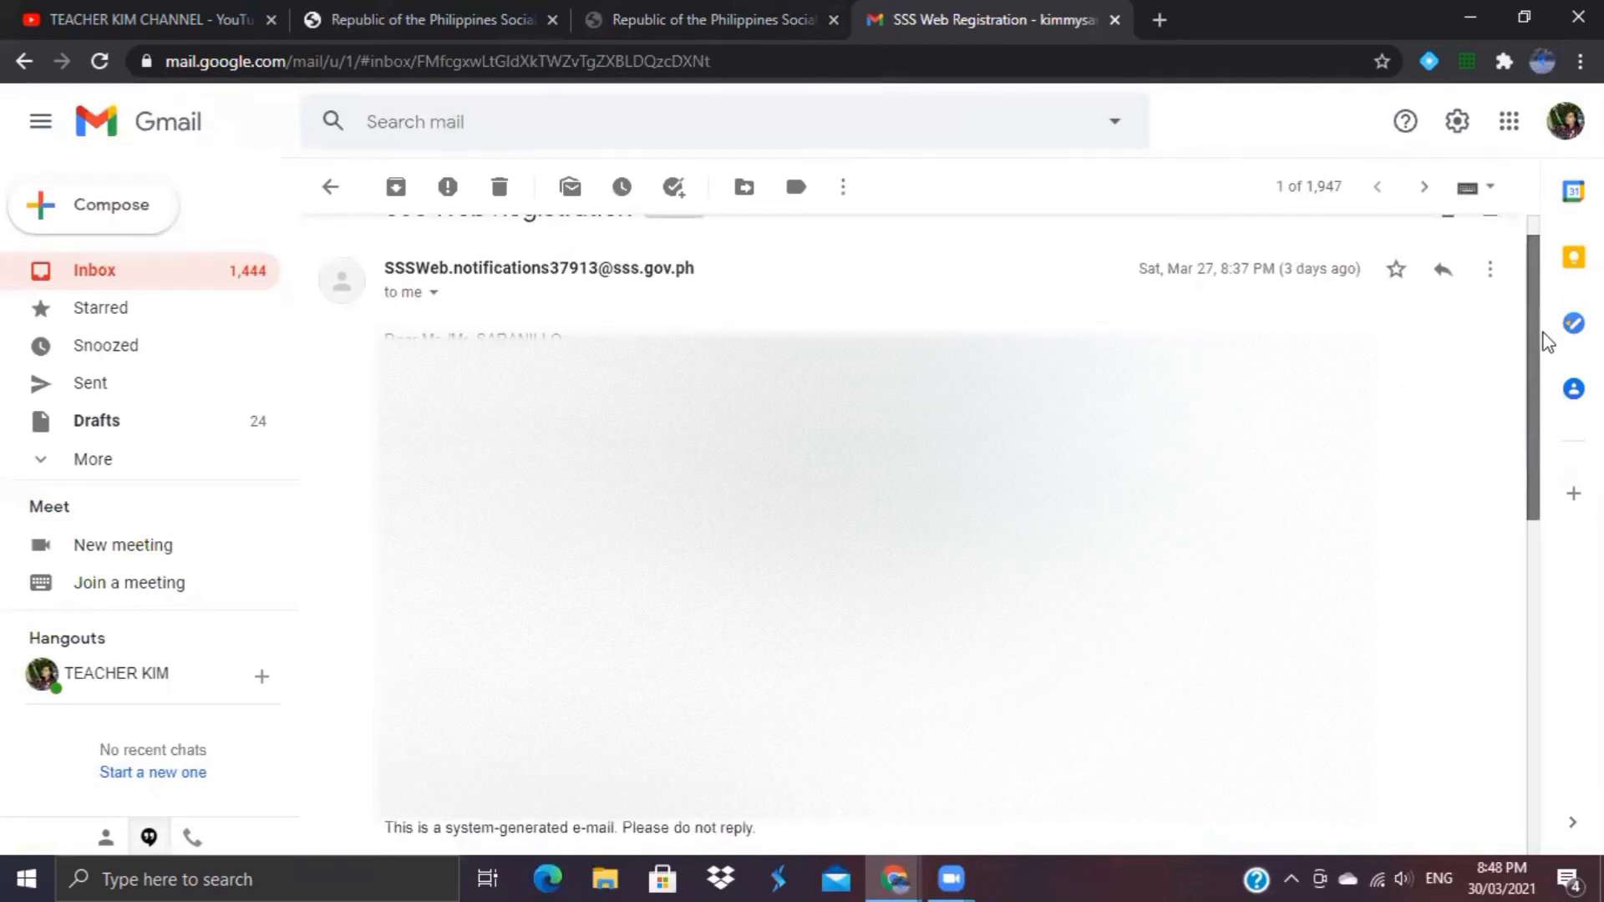
scroll(1550, 359, down, 1)
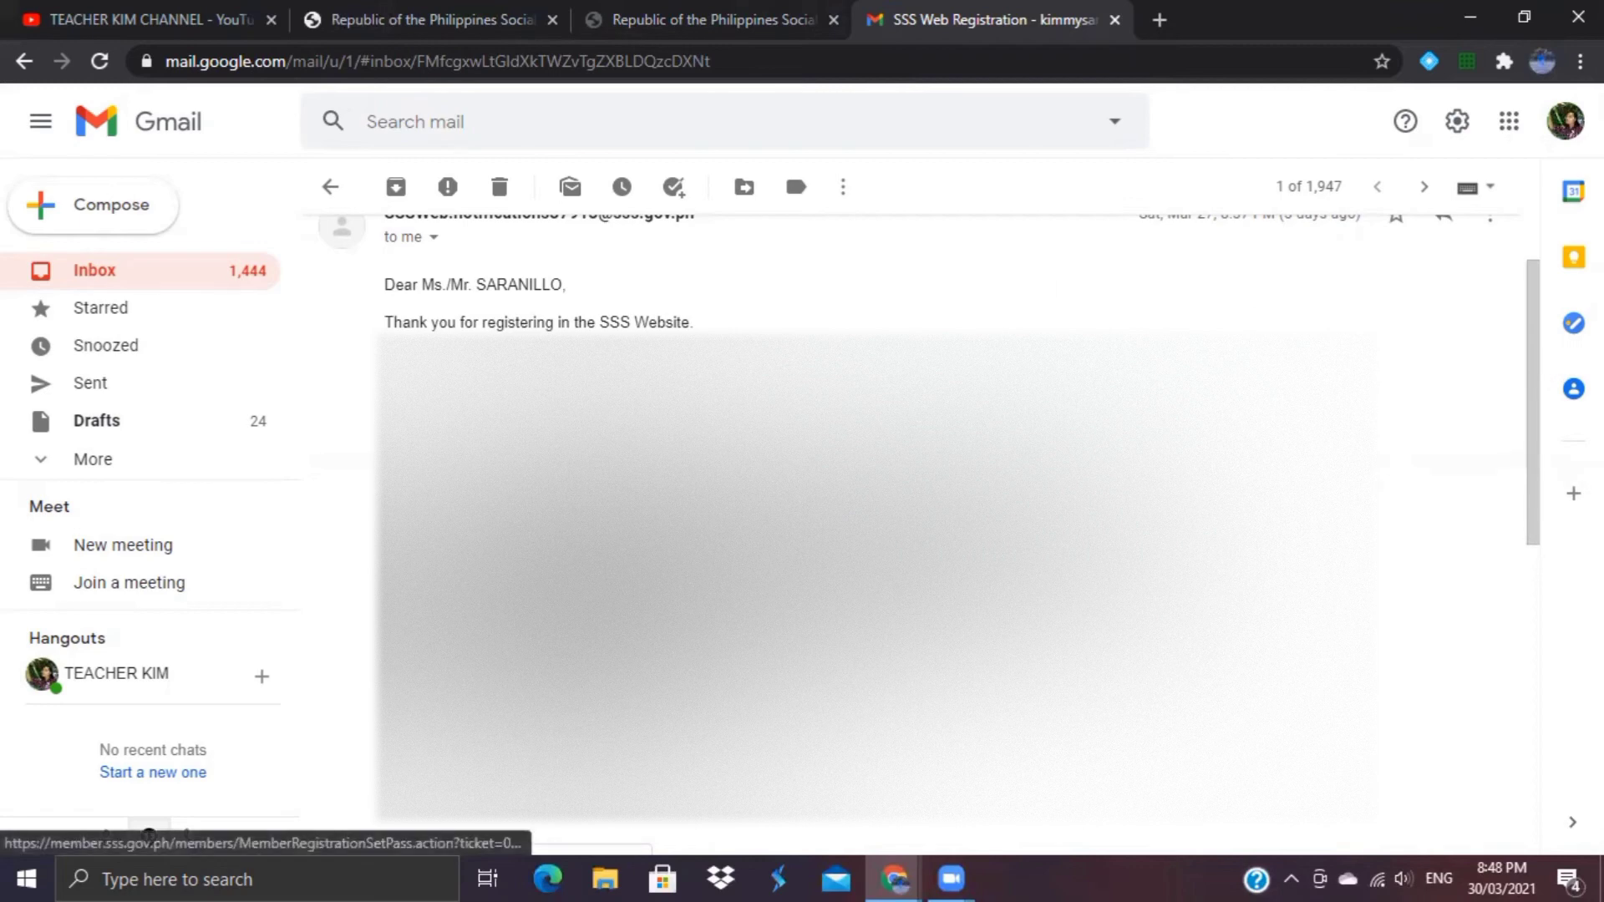
Step: Follow the email's activation link, which says the registration is no longer accessible, then return to Gmail
click(535, 392)
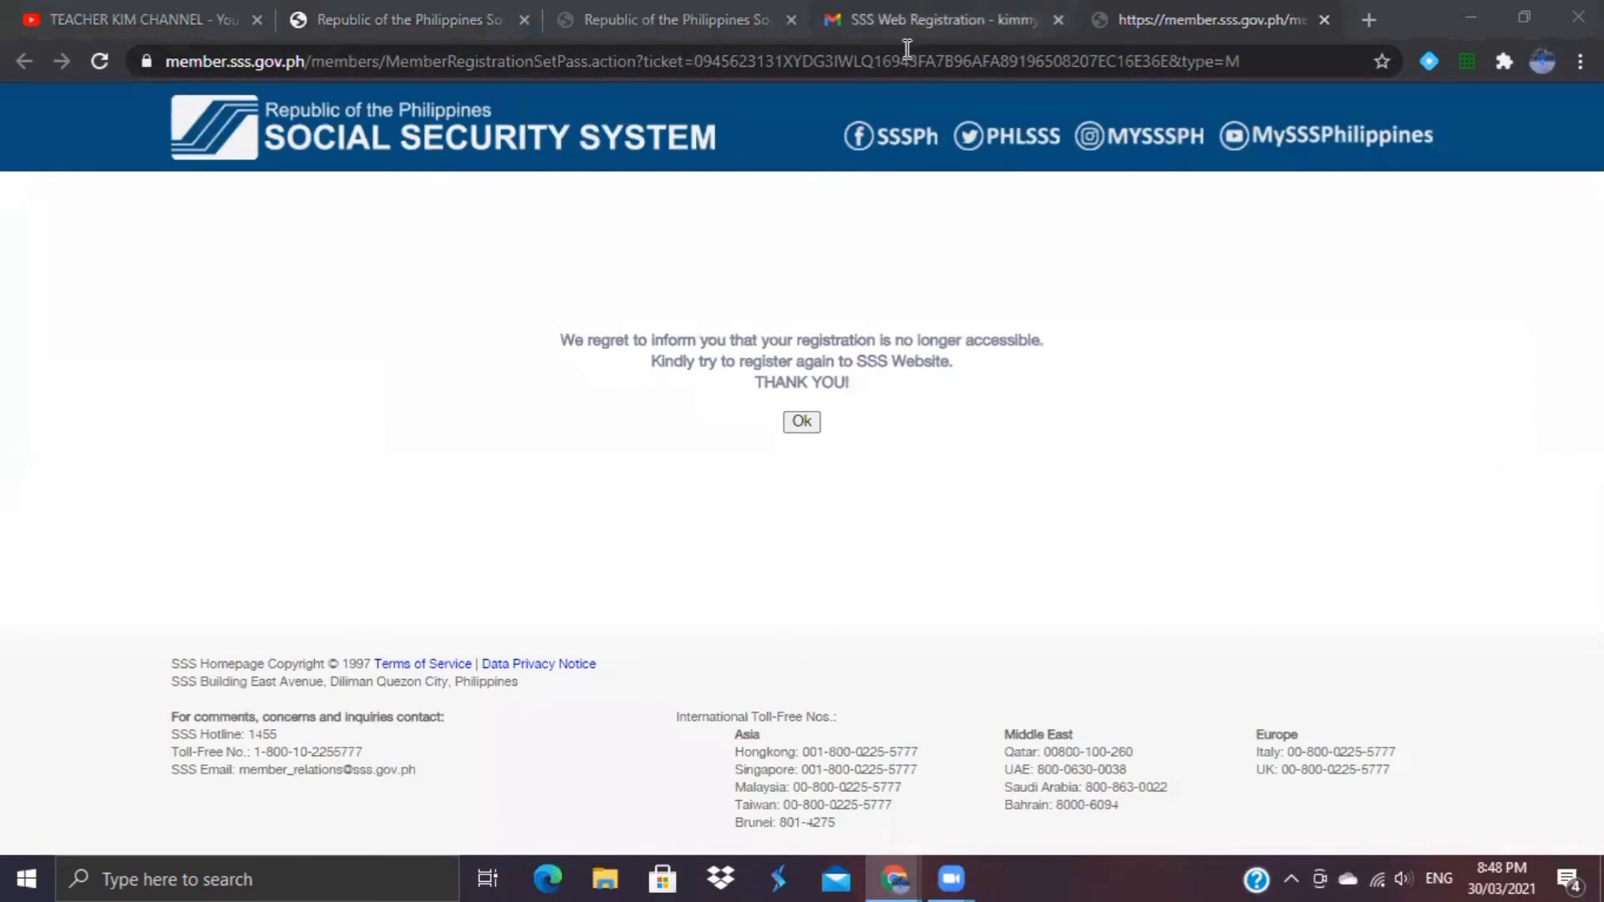
click(919, 20)
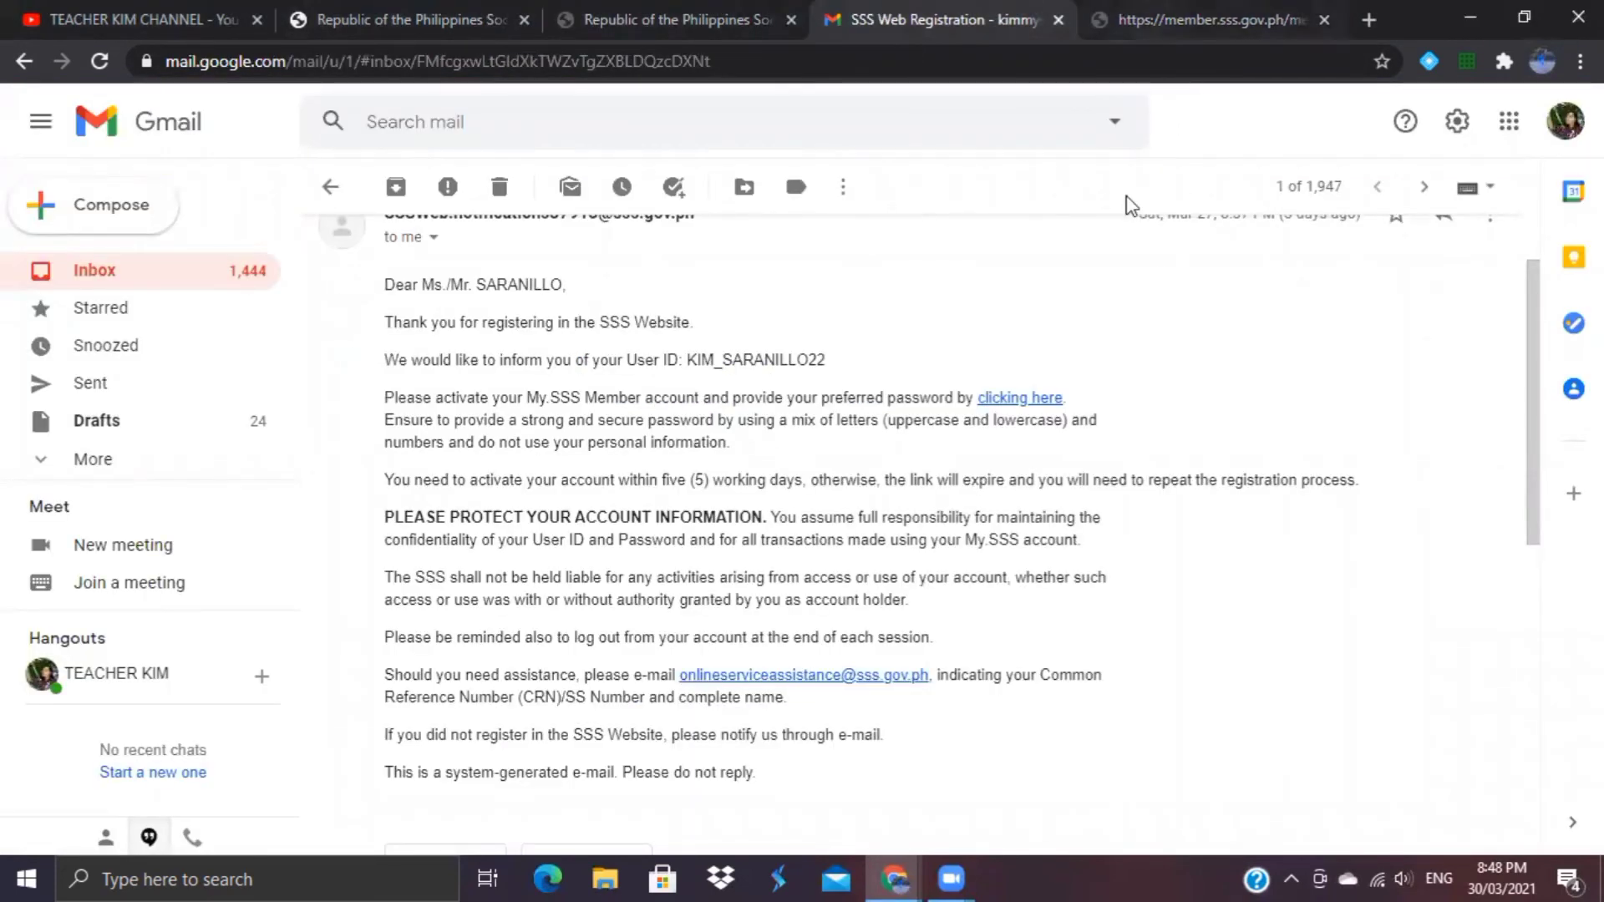
Step: Go from the registration error page to the SSS homepage and launch the MEMBER portal
key(ctrl+Tab)
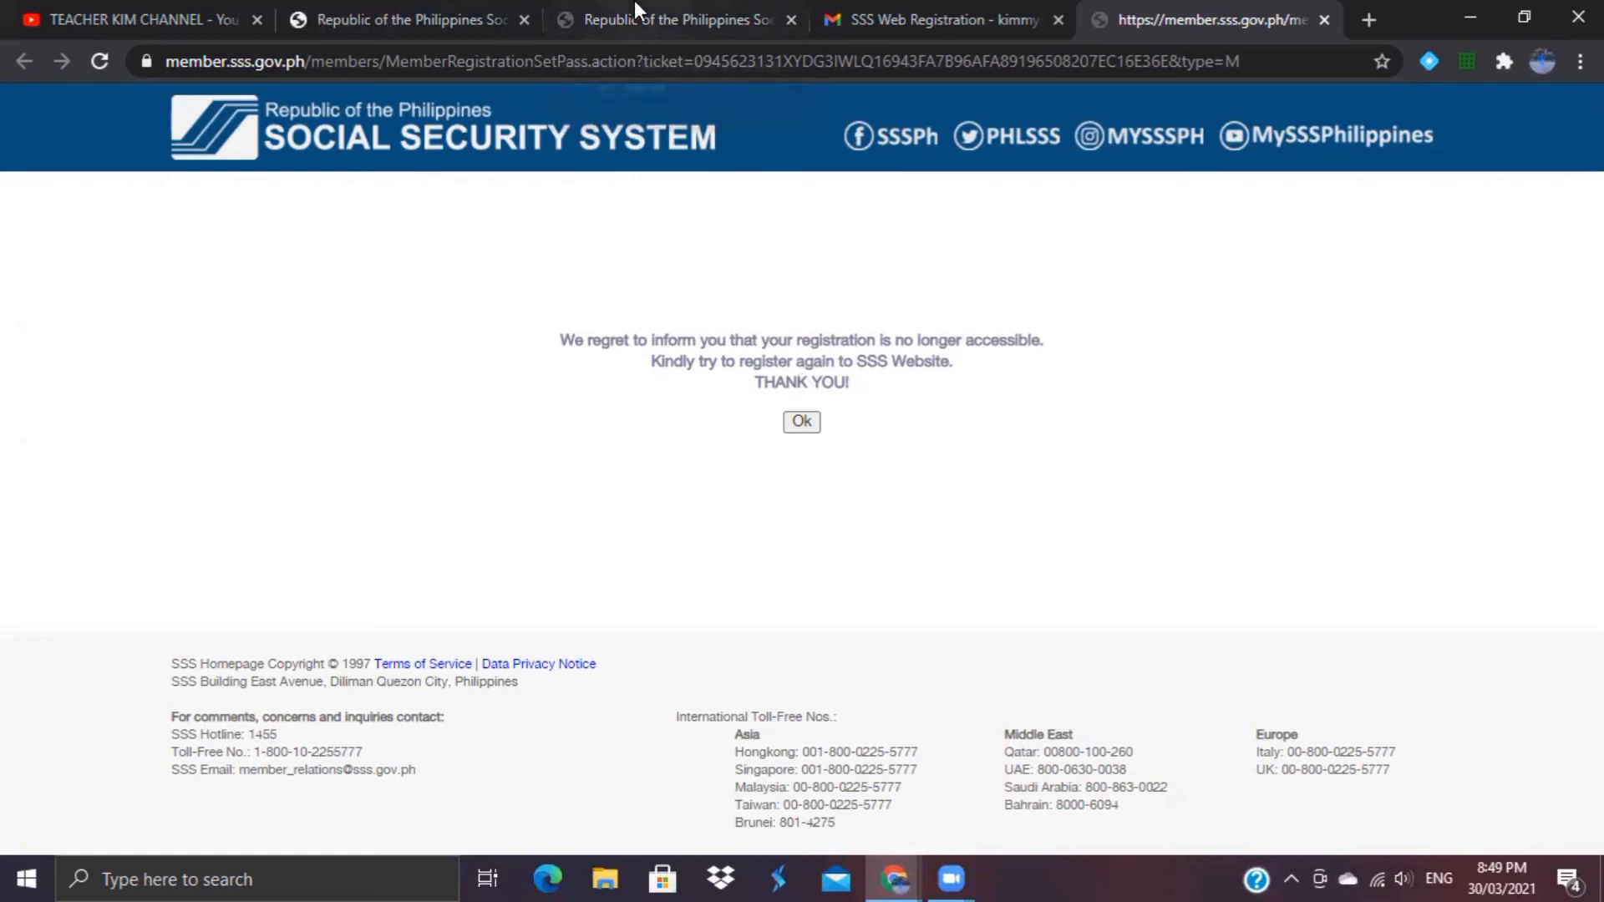
click(402, 12)
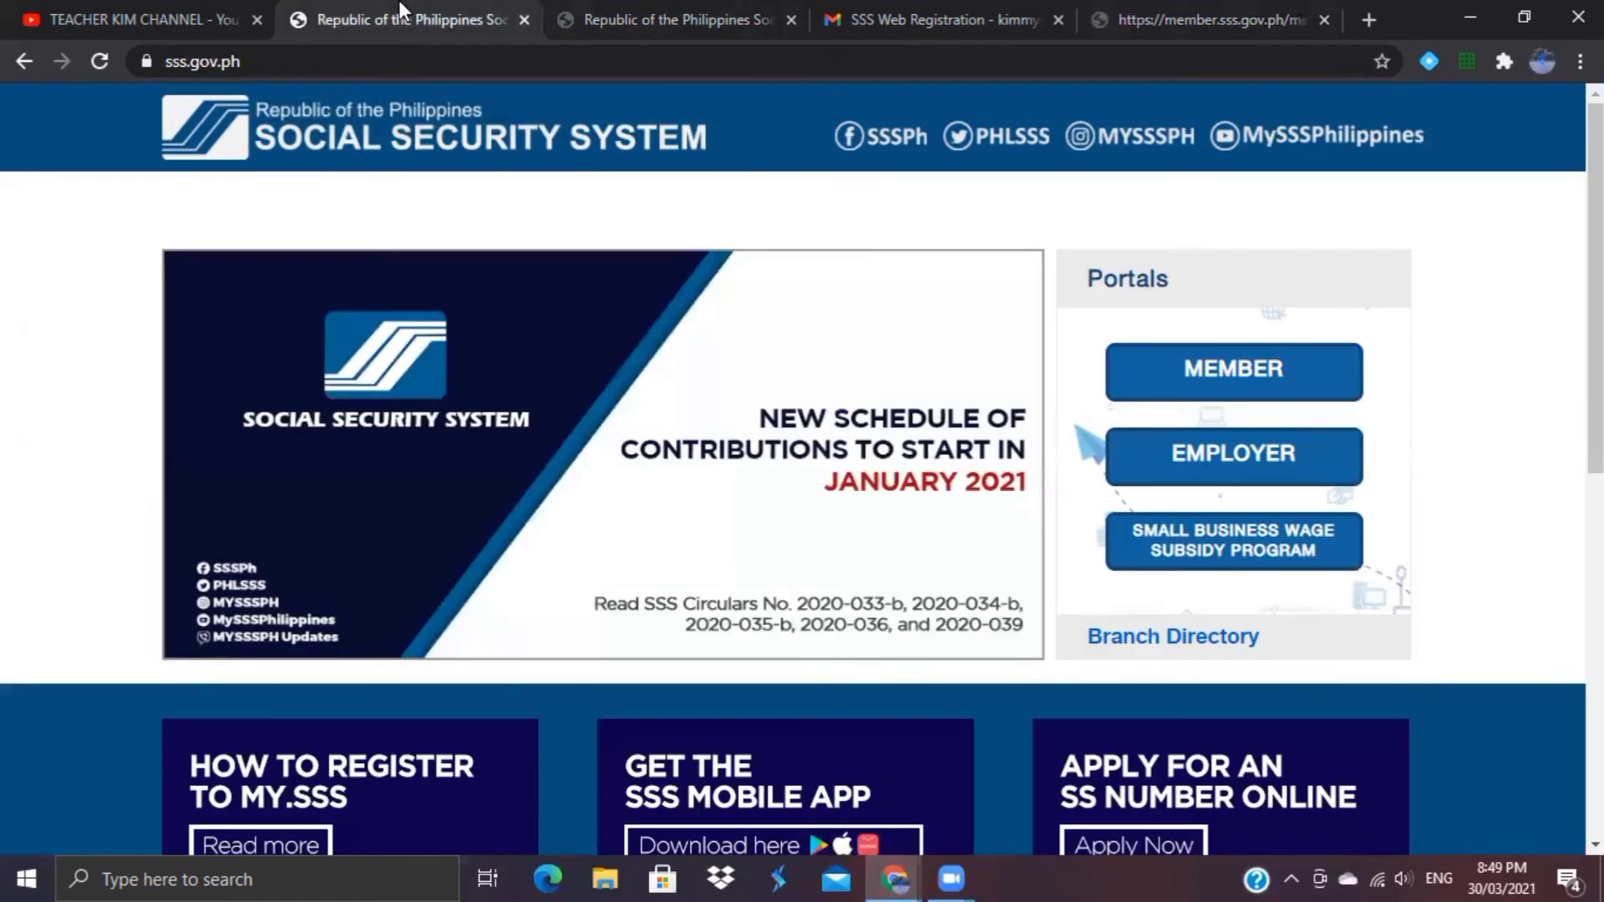
click(1222, 370)
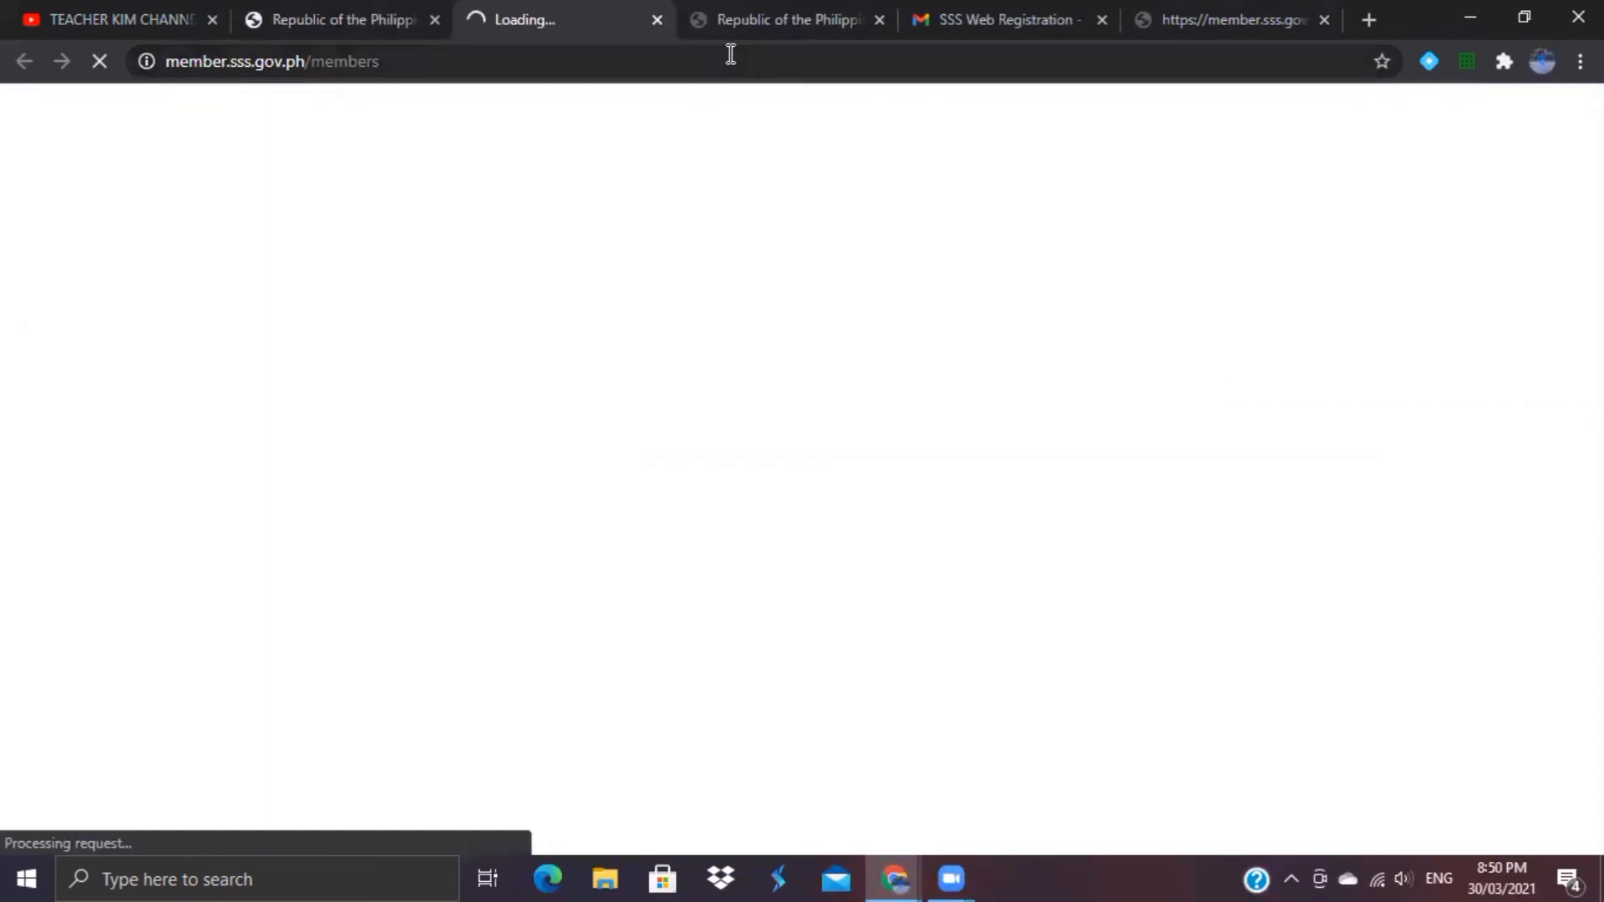
Step: Enter the member user ID and account password, pass the reCAPTCHA, and submit the login
click(469, 401)
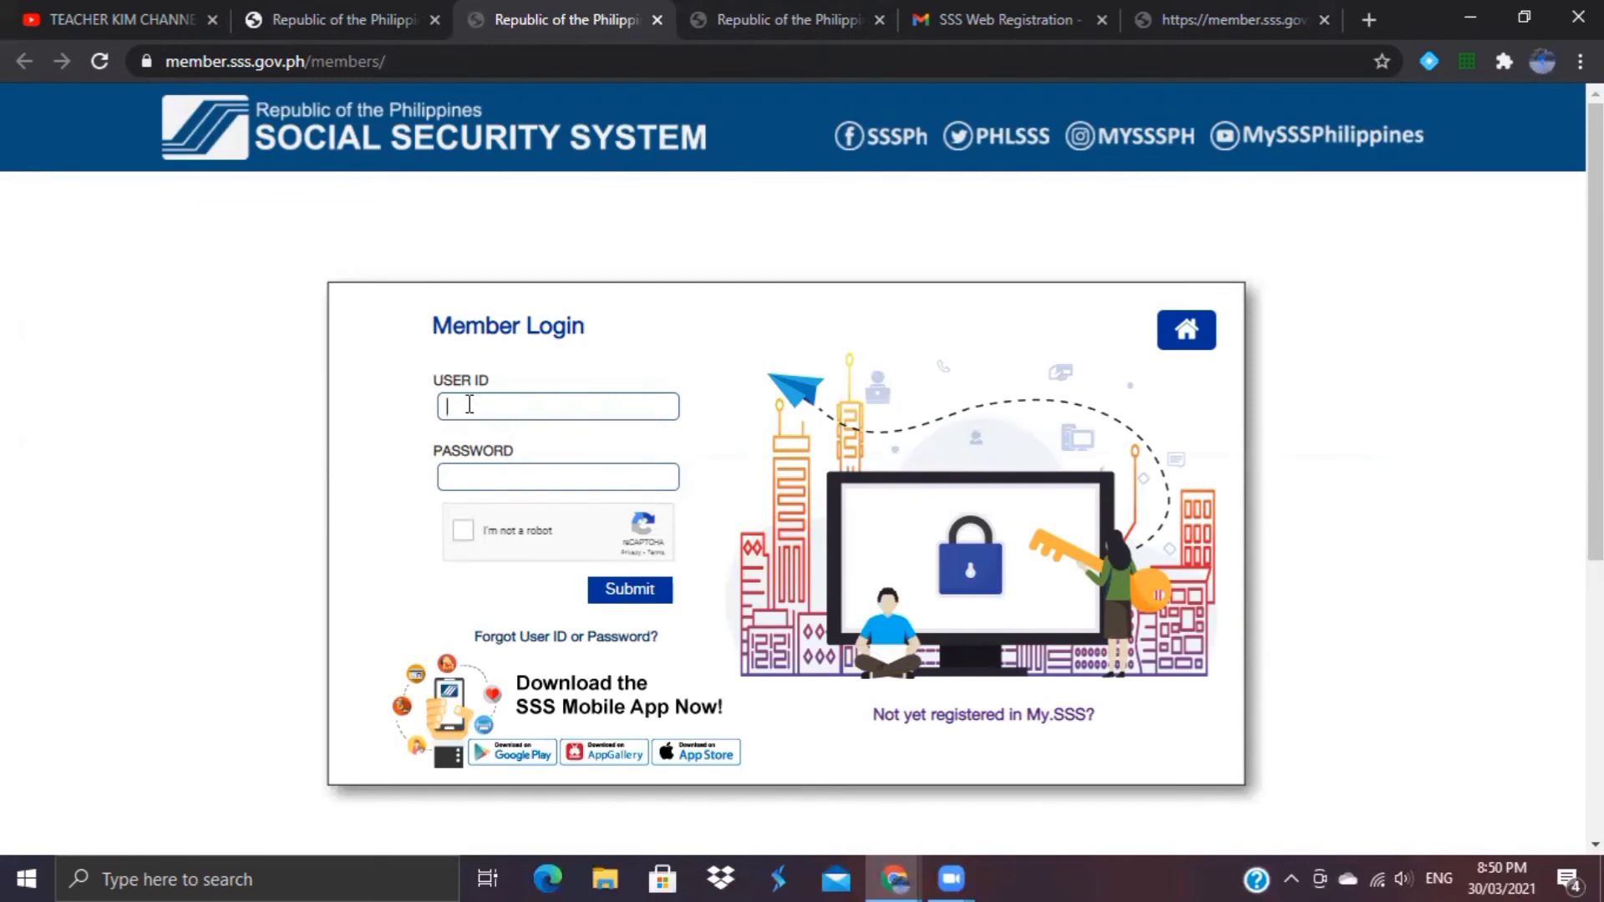
click(470, 404)
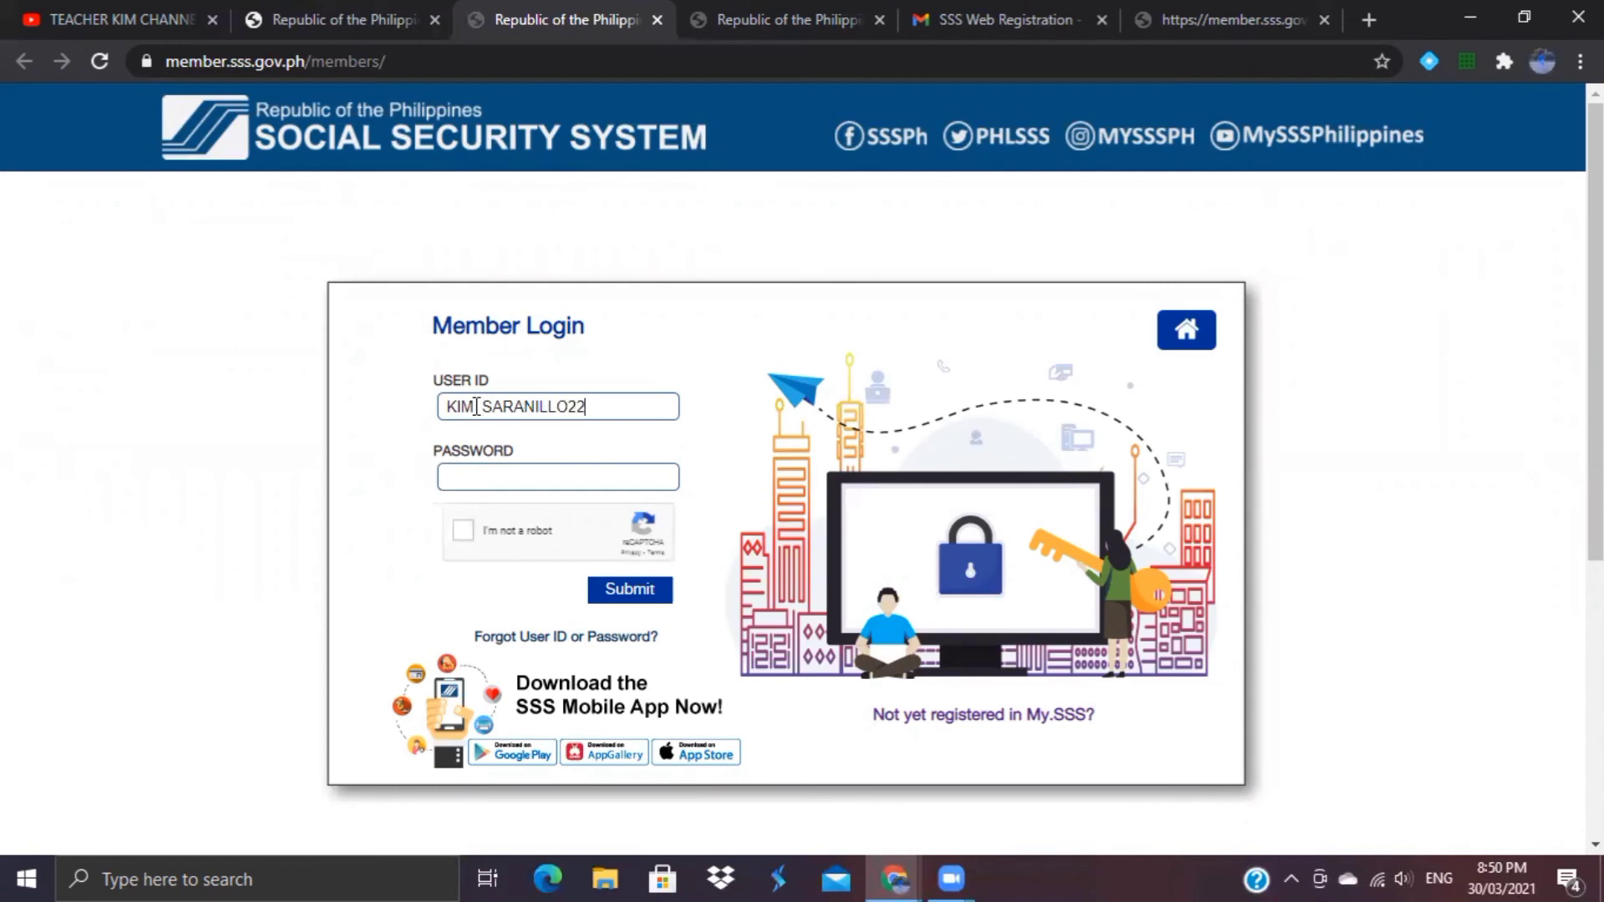
click(464, 481)
text(••••••••••••)
click(463, 530)
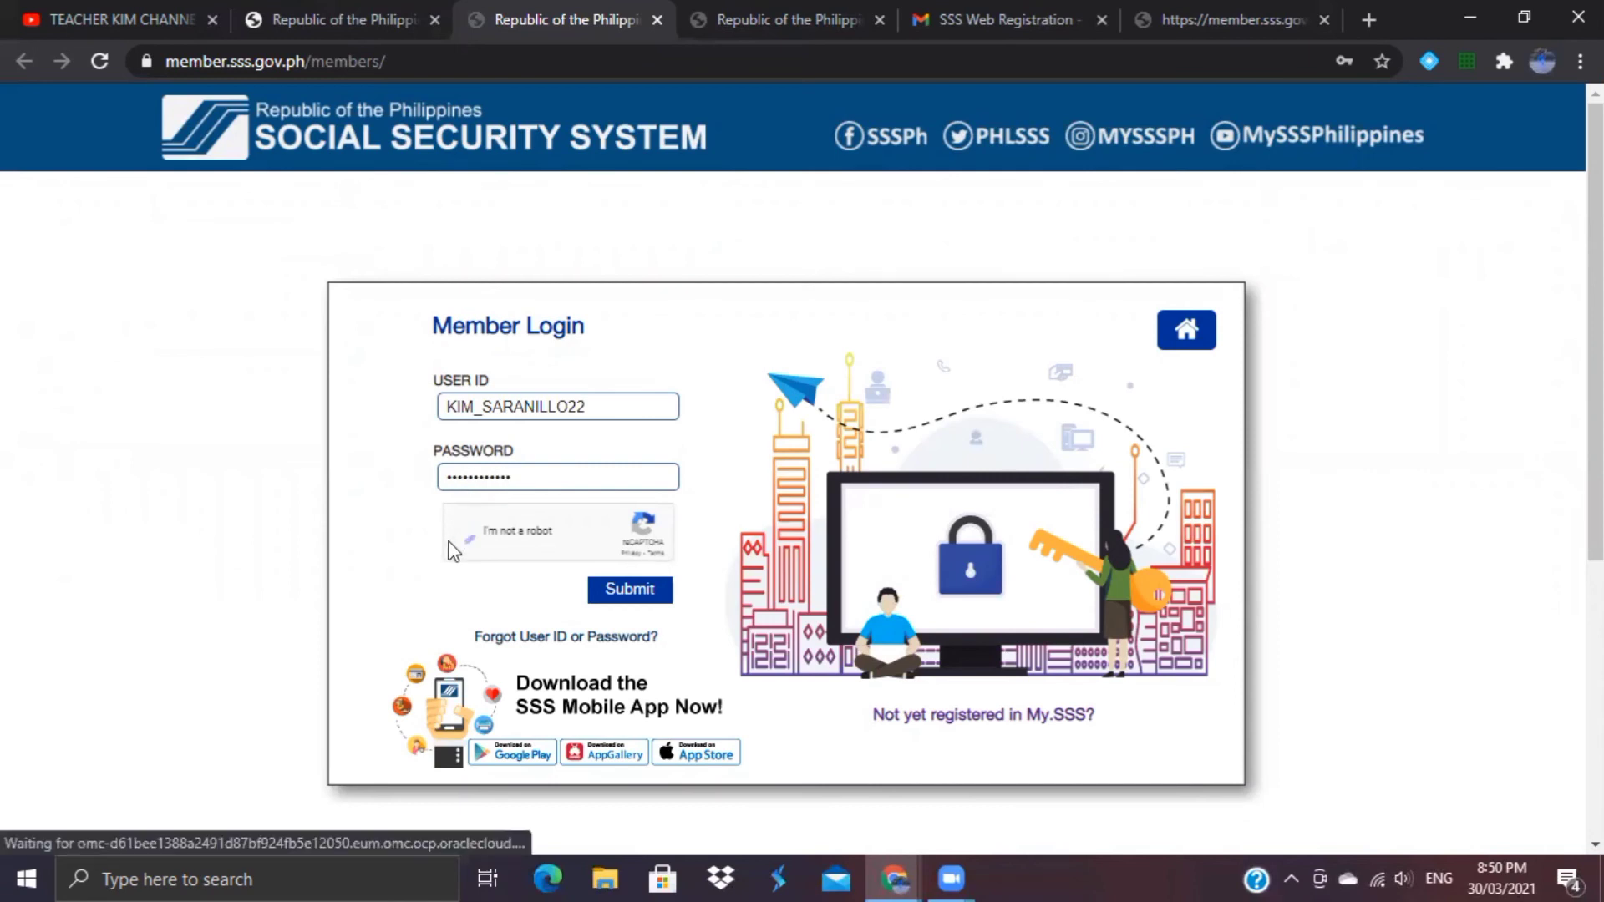
click(623, 594)
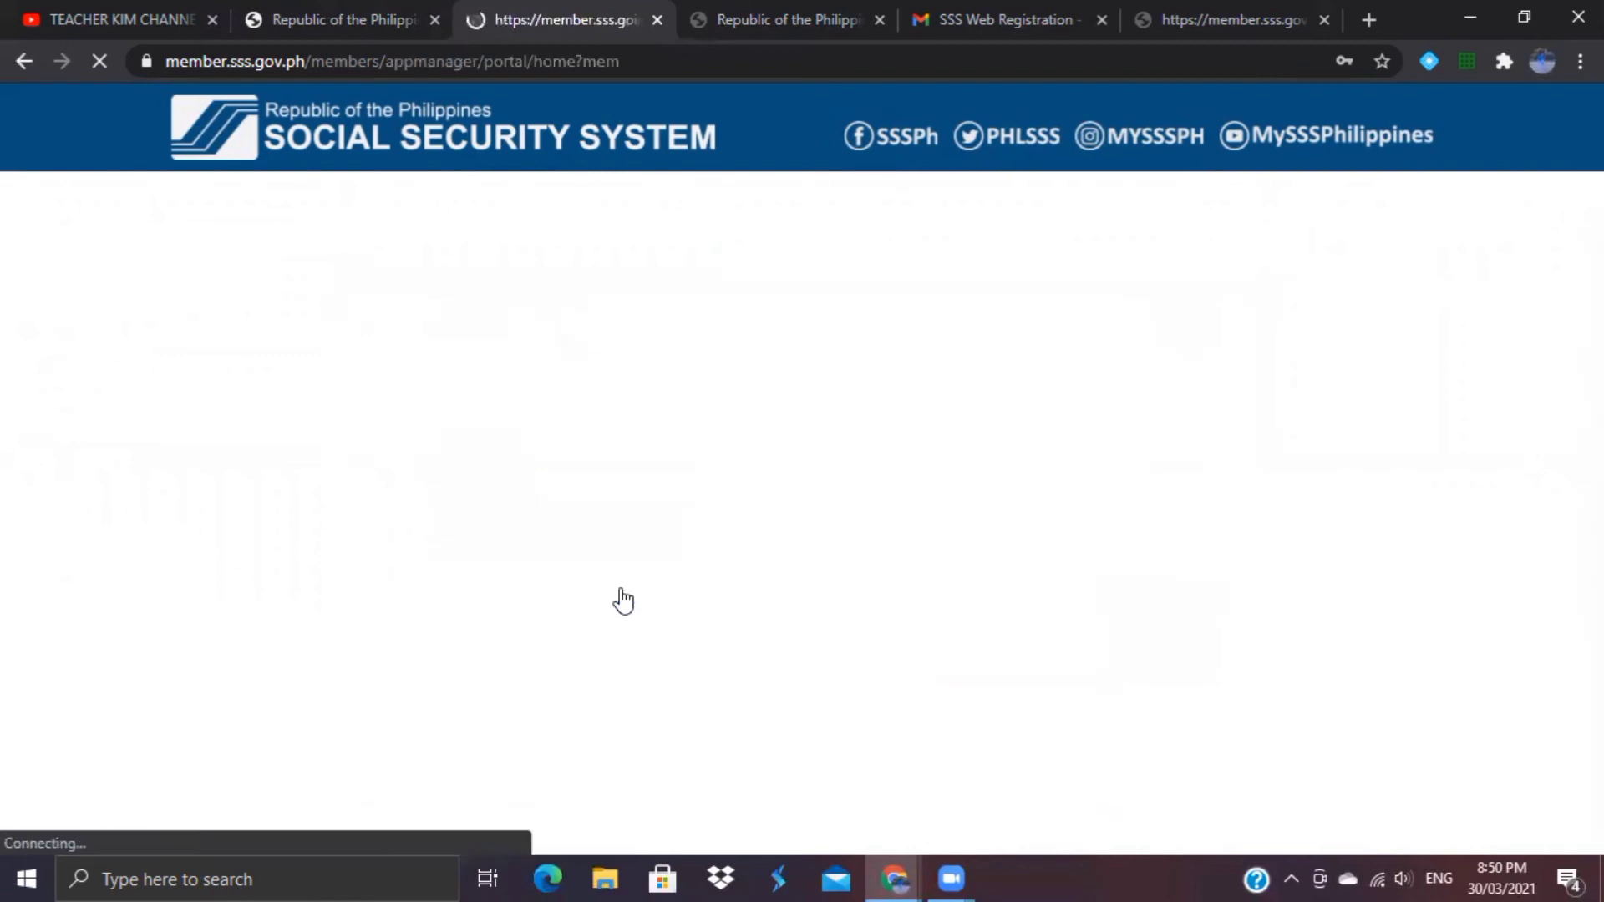
Step: After the invalid-login message, re-enter the credentials and pass the reCAPTCHA again
click(515, 409)
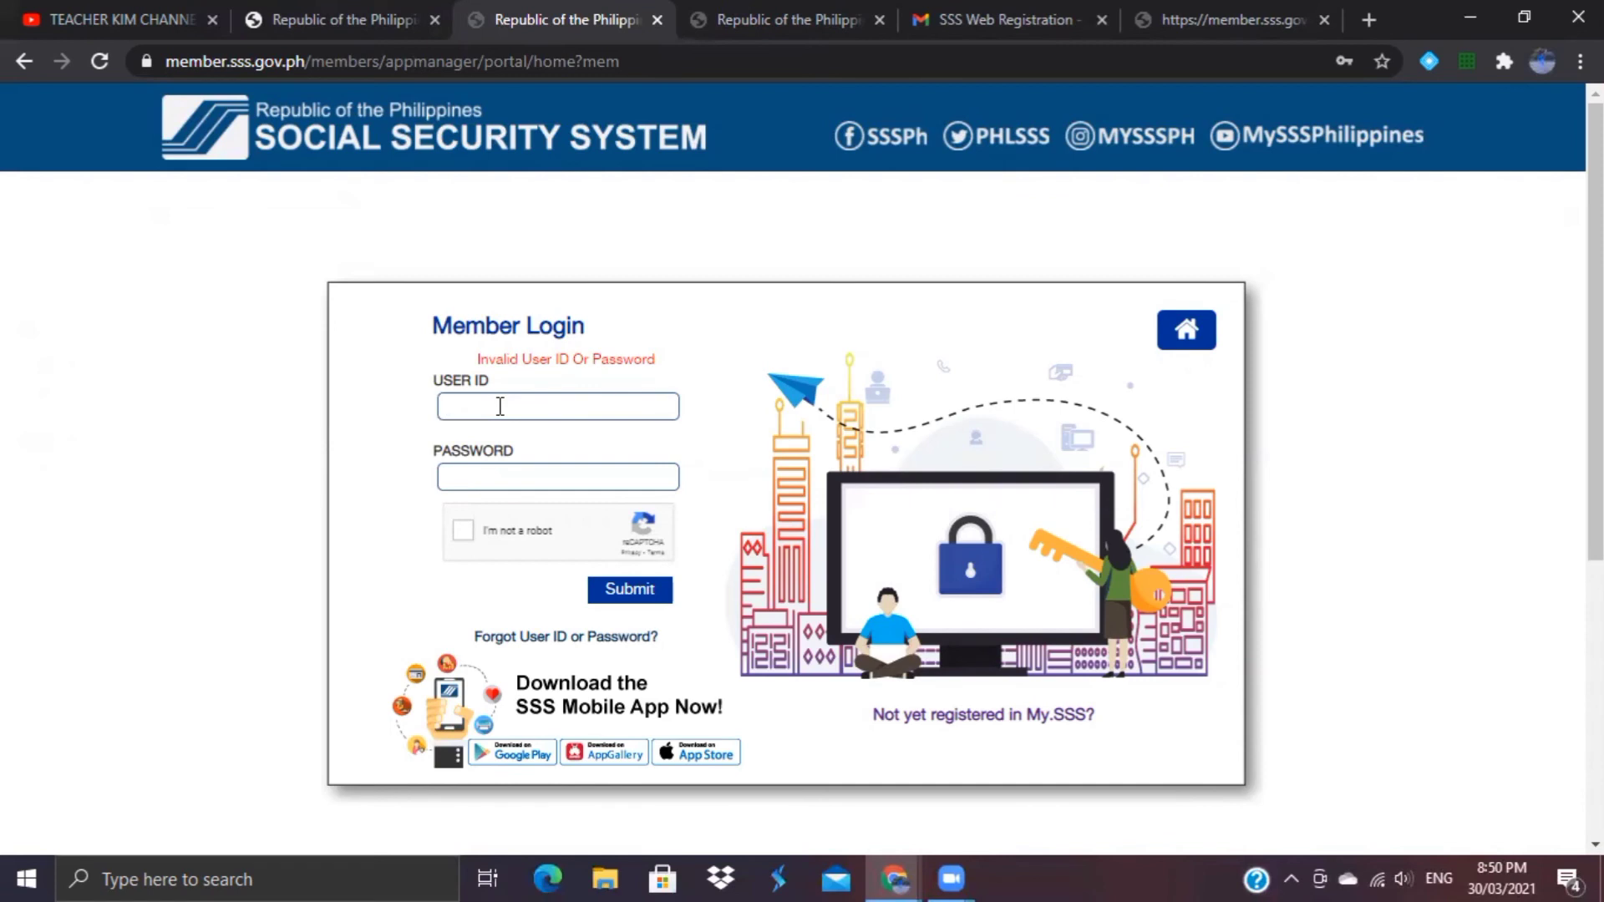
text(*******)
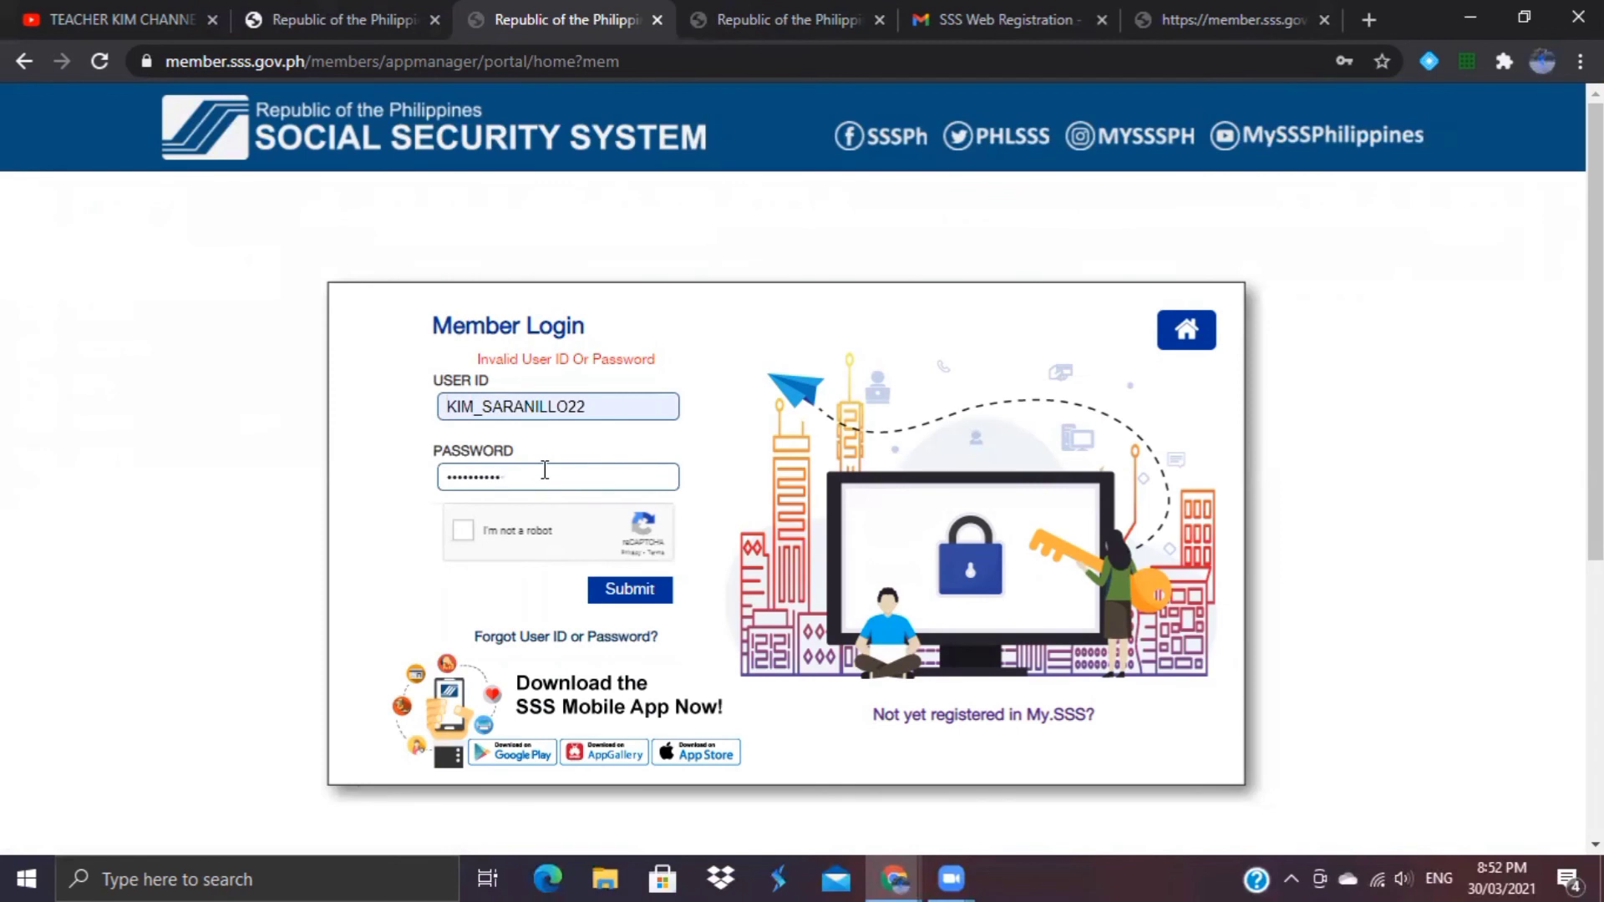
text(**)
click(465, 531)
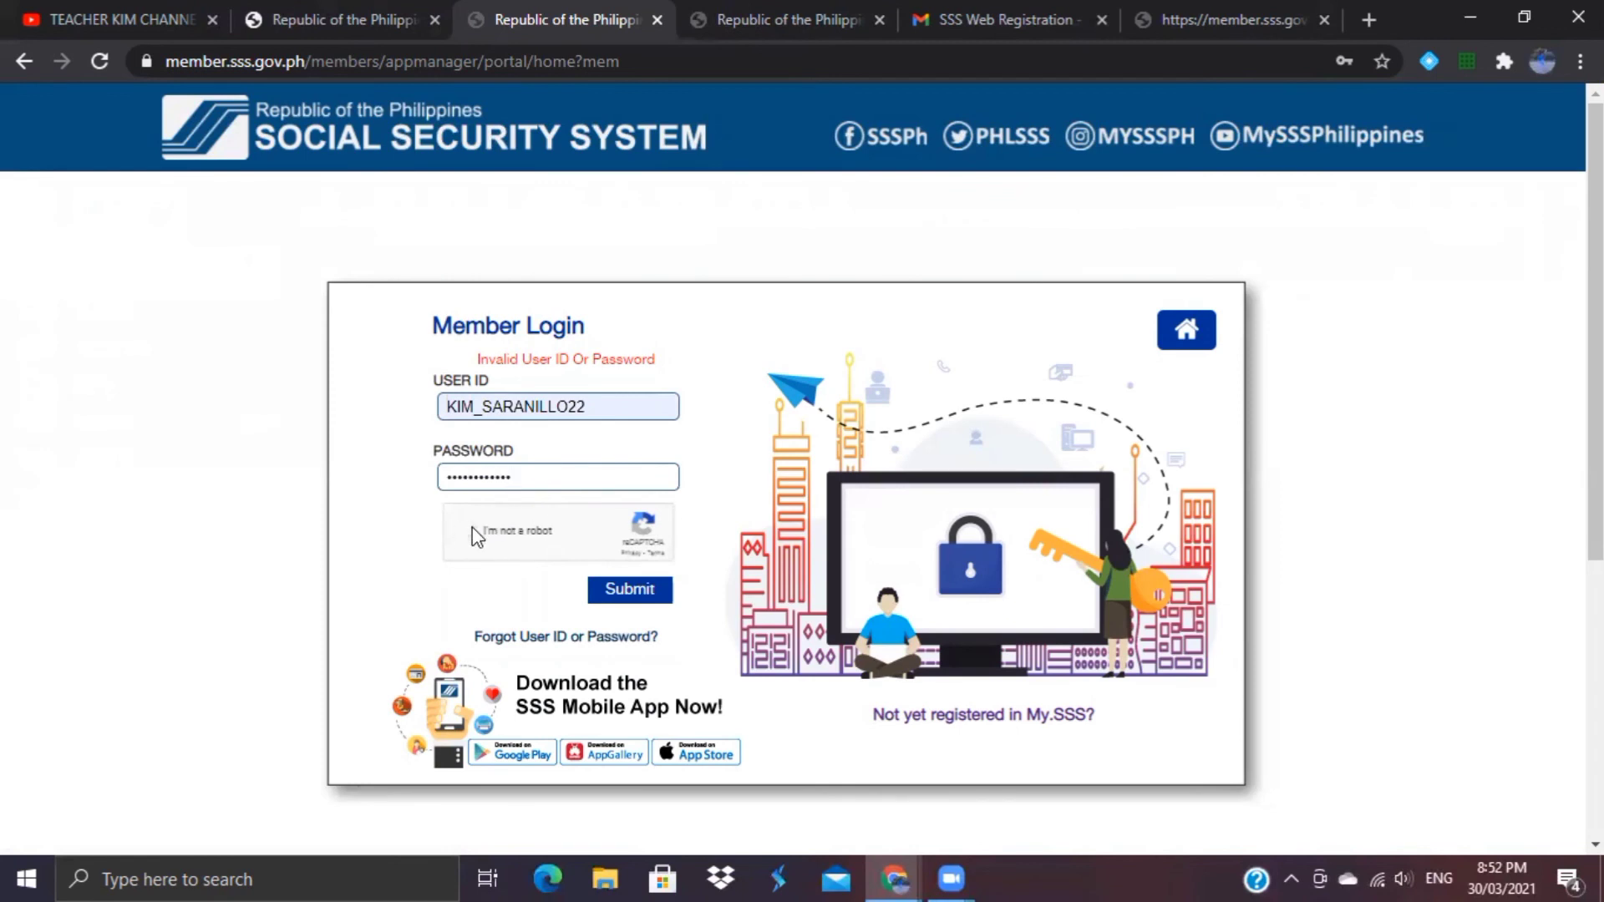
Step: Submit the login, save the password in Chrome, and open the Update Contact Info page
click(648, 600)
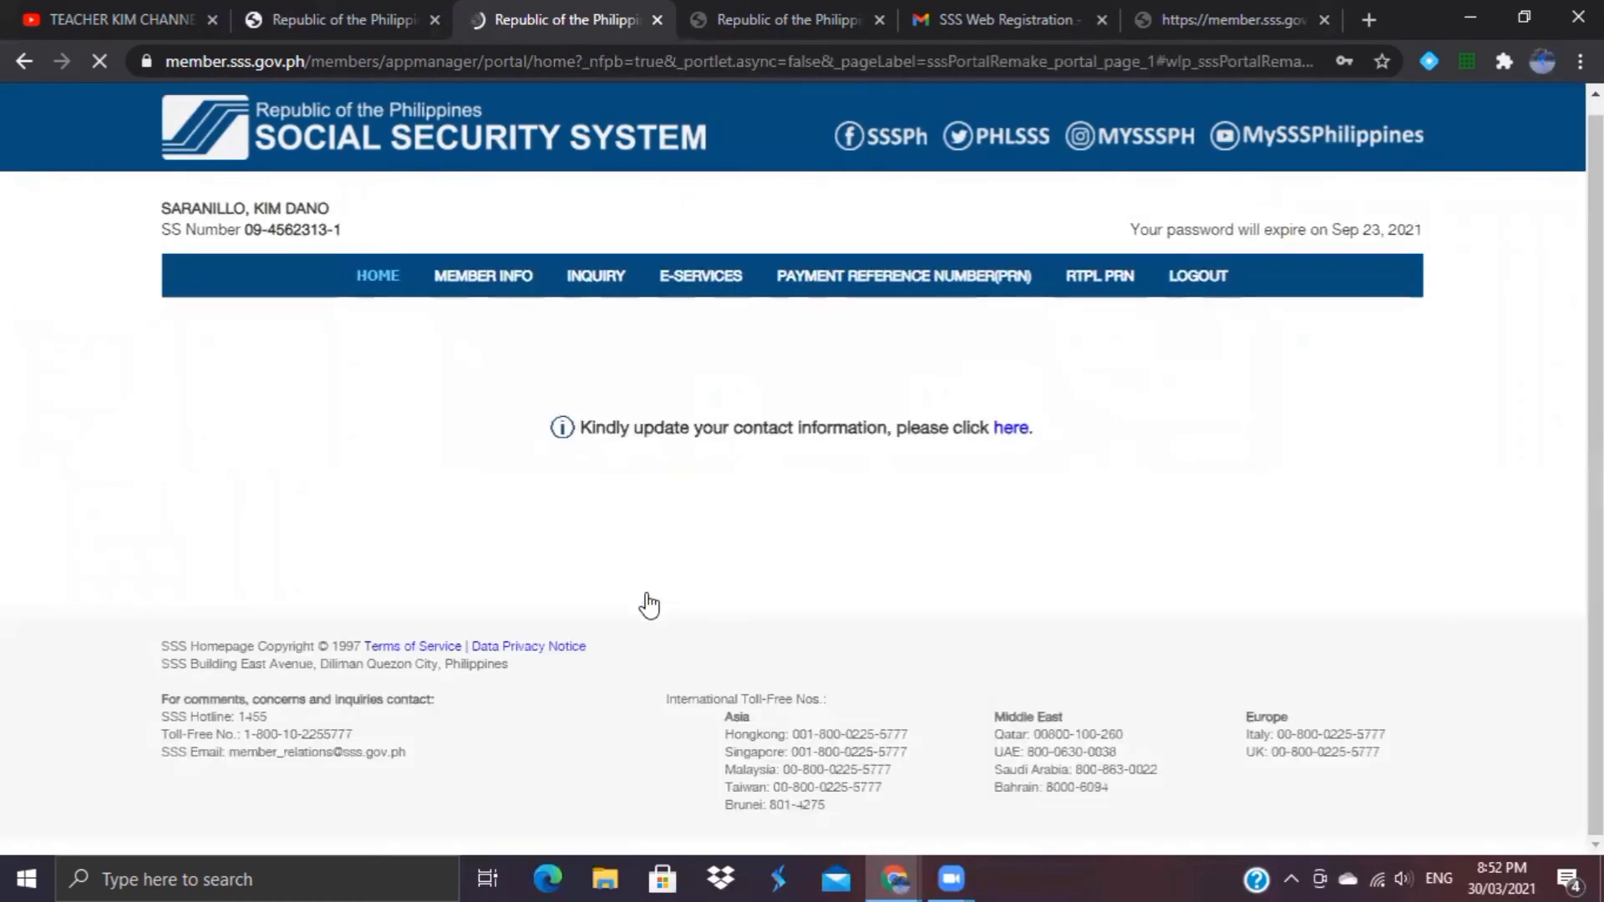
click(1244, 455)
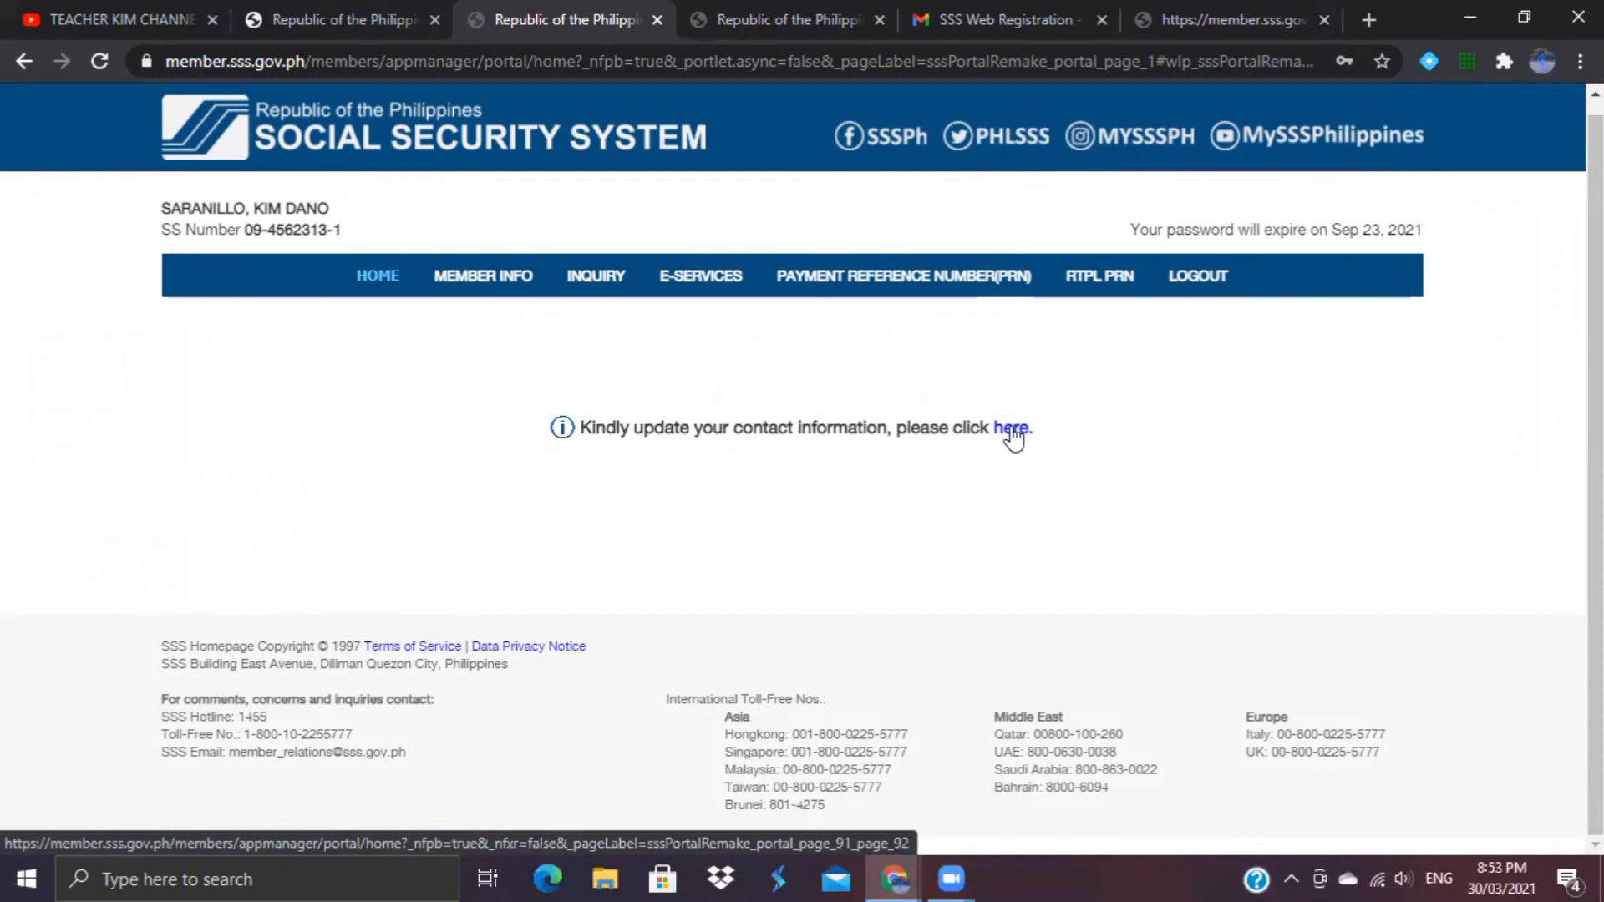
click(1012, 429)
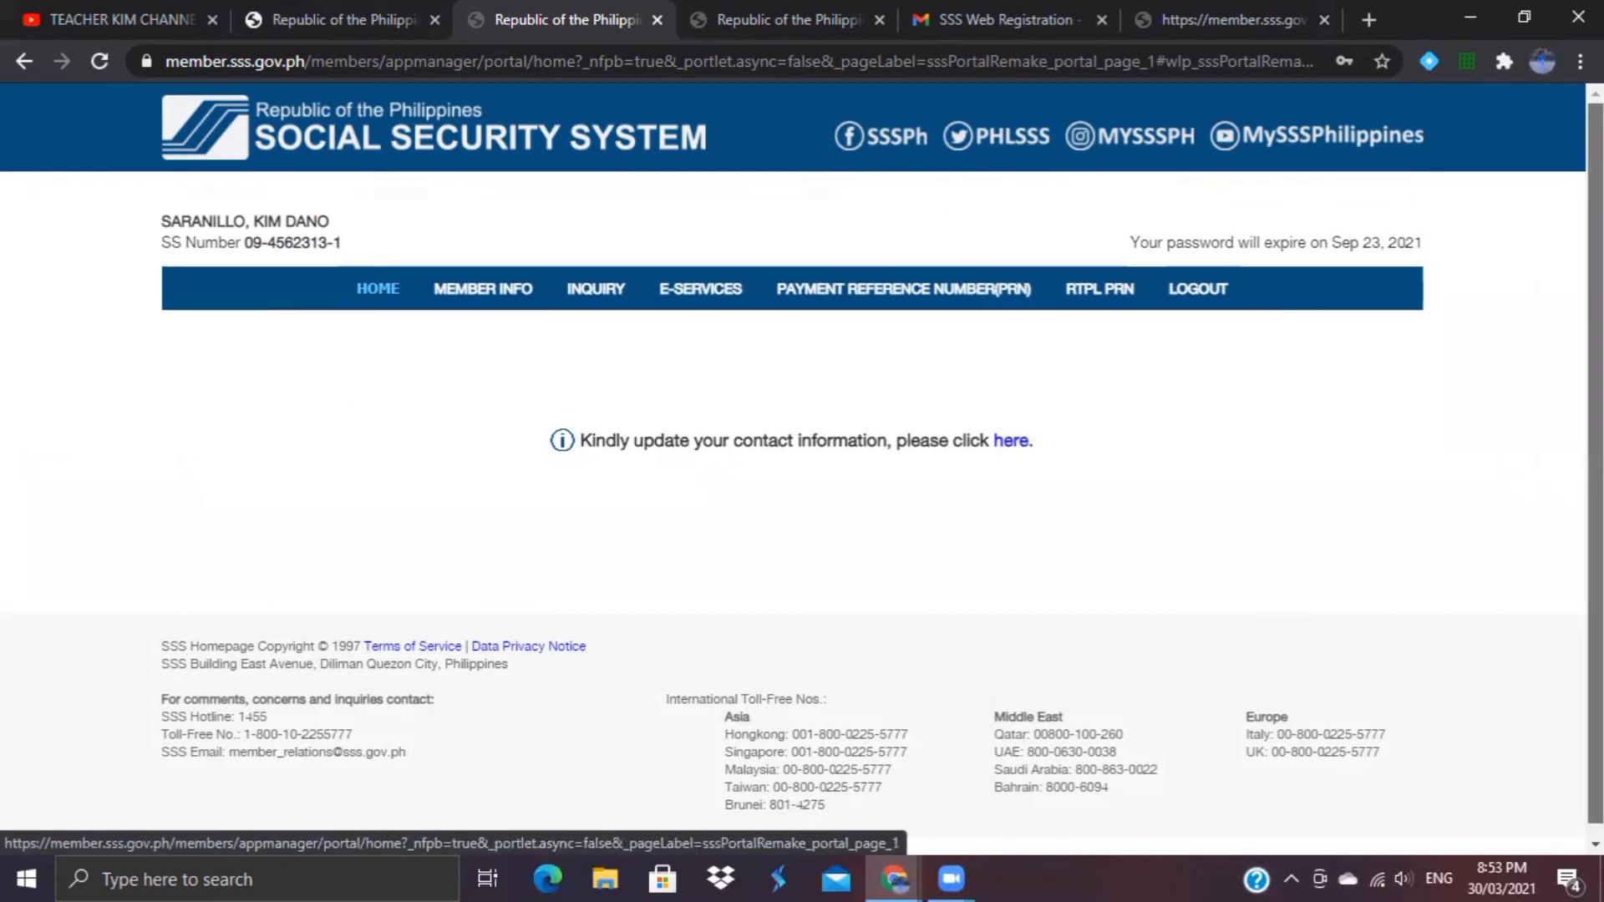
click(1012, 429)
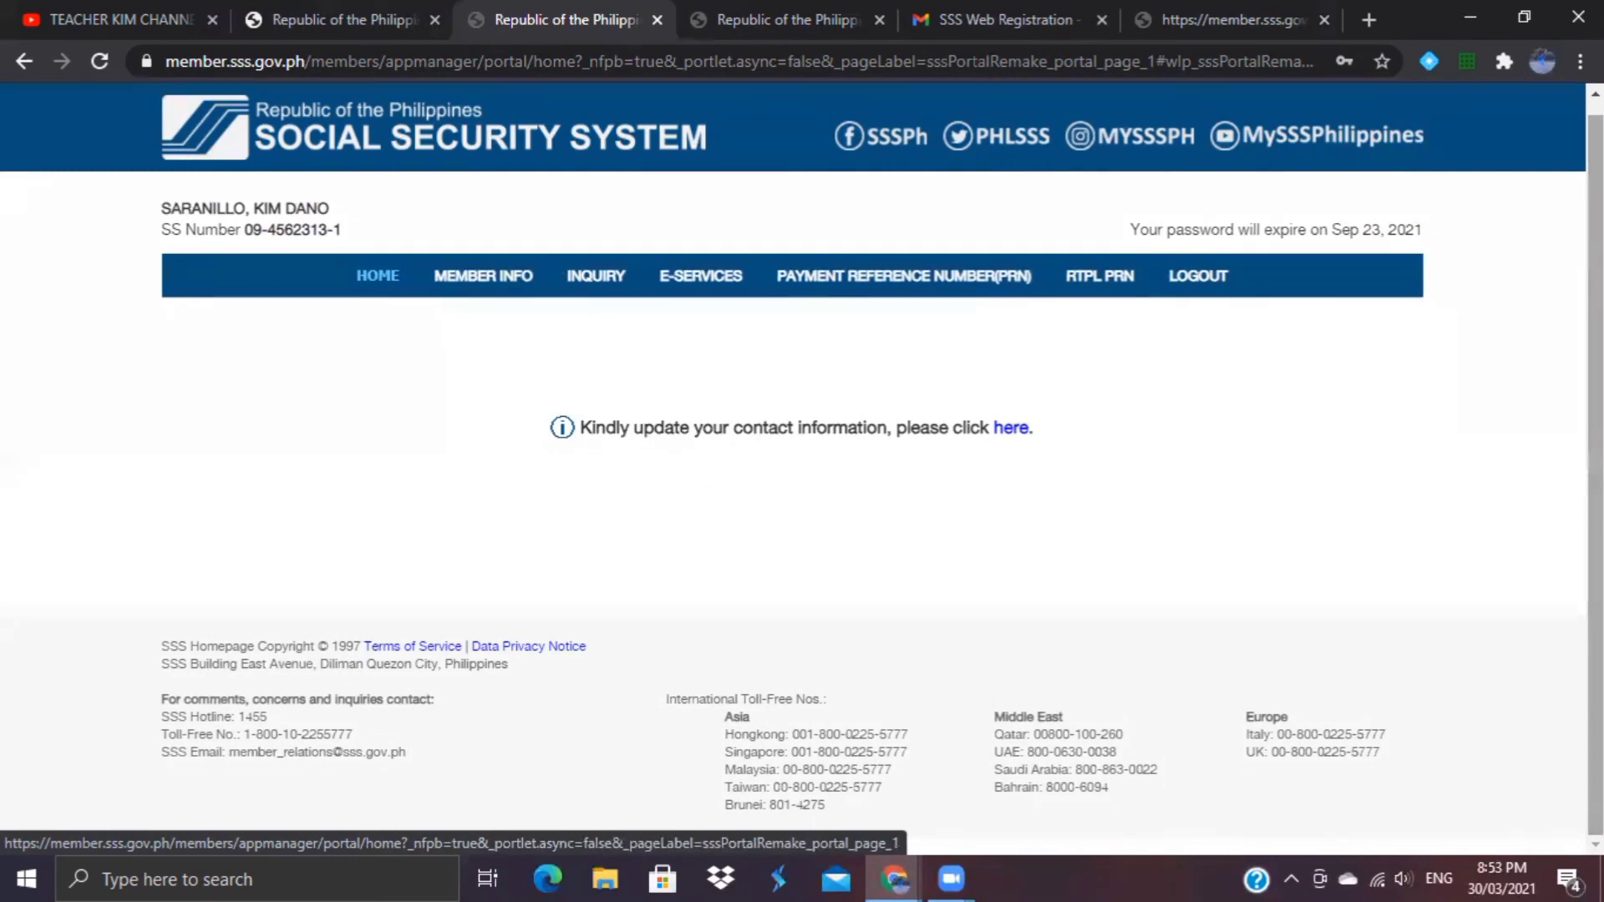
click(1011, 428)
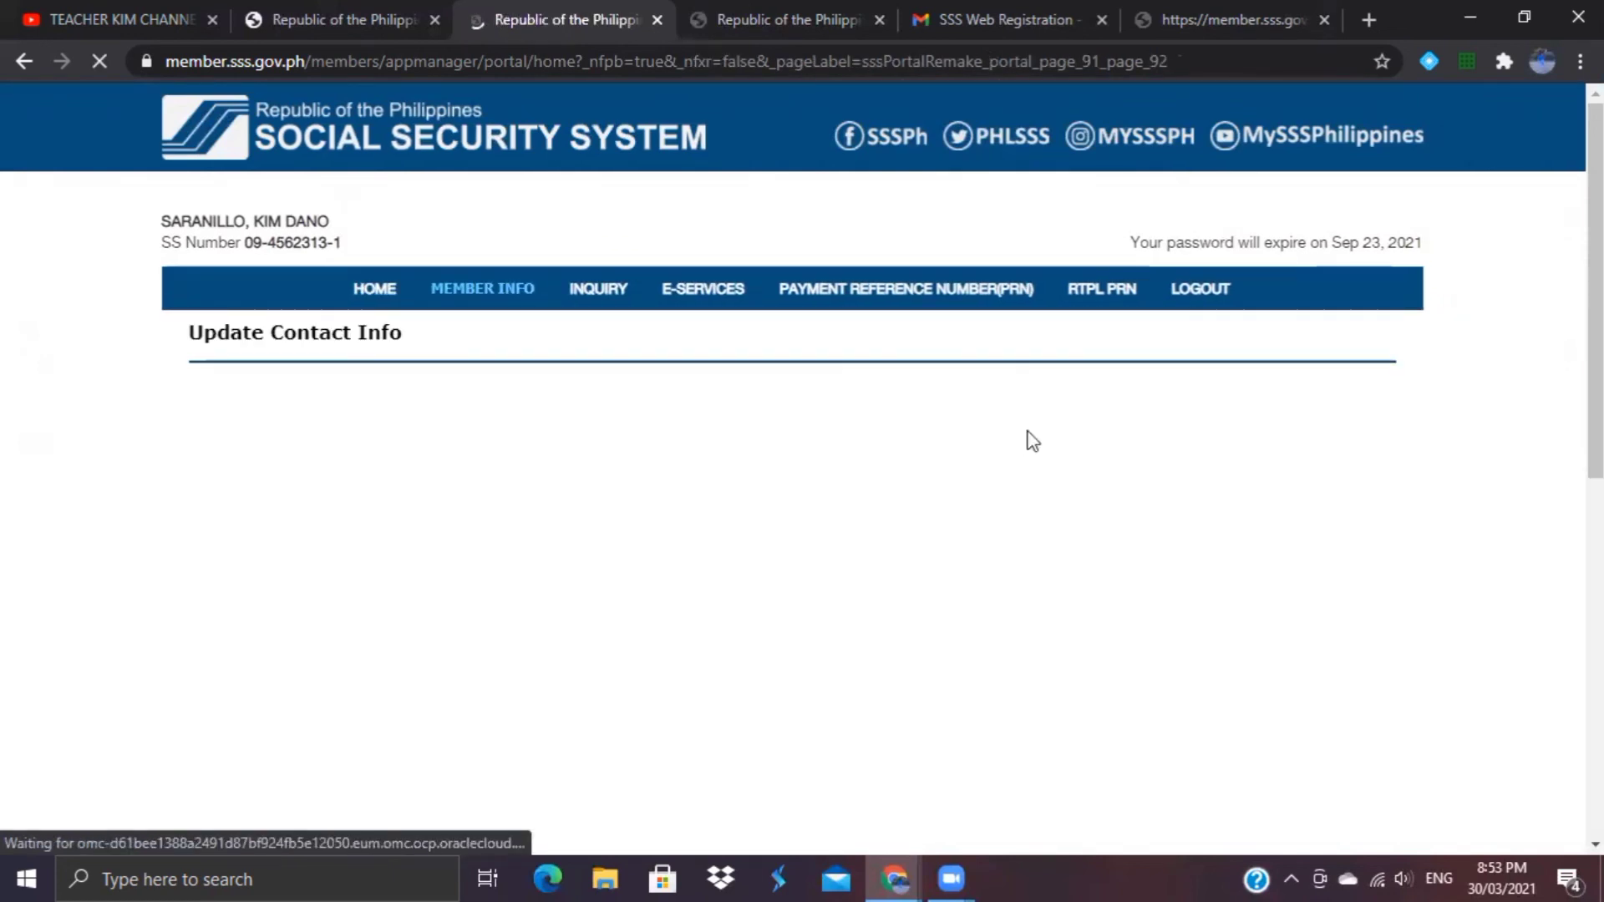
Step: Scroll the Update Contact Info form, return HOME, and bring up the INQUIRY menu
scroll(802, 501, down, 2)
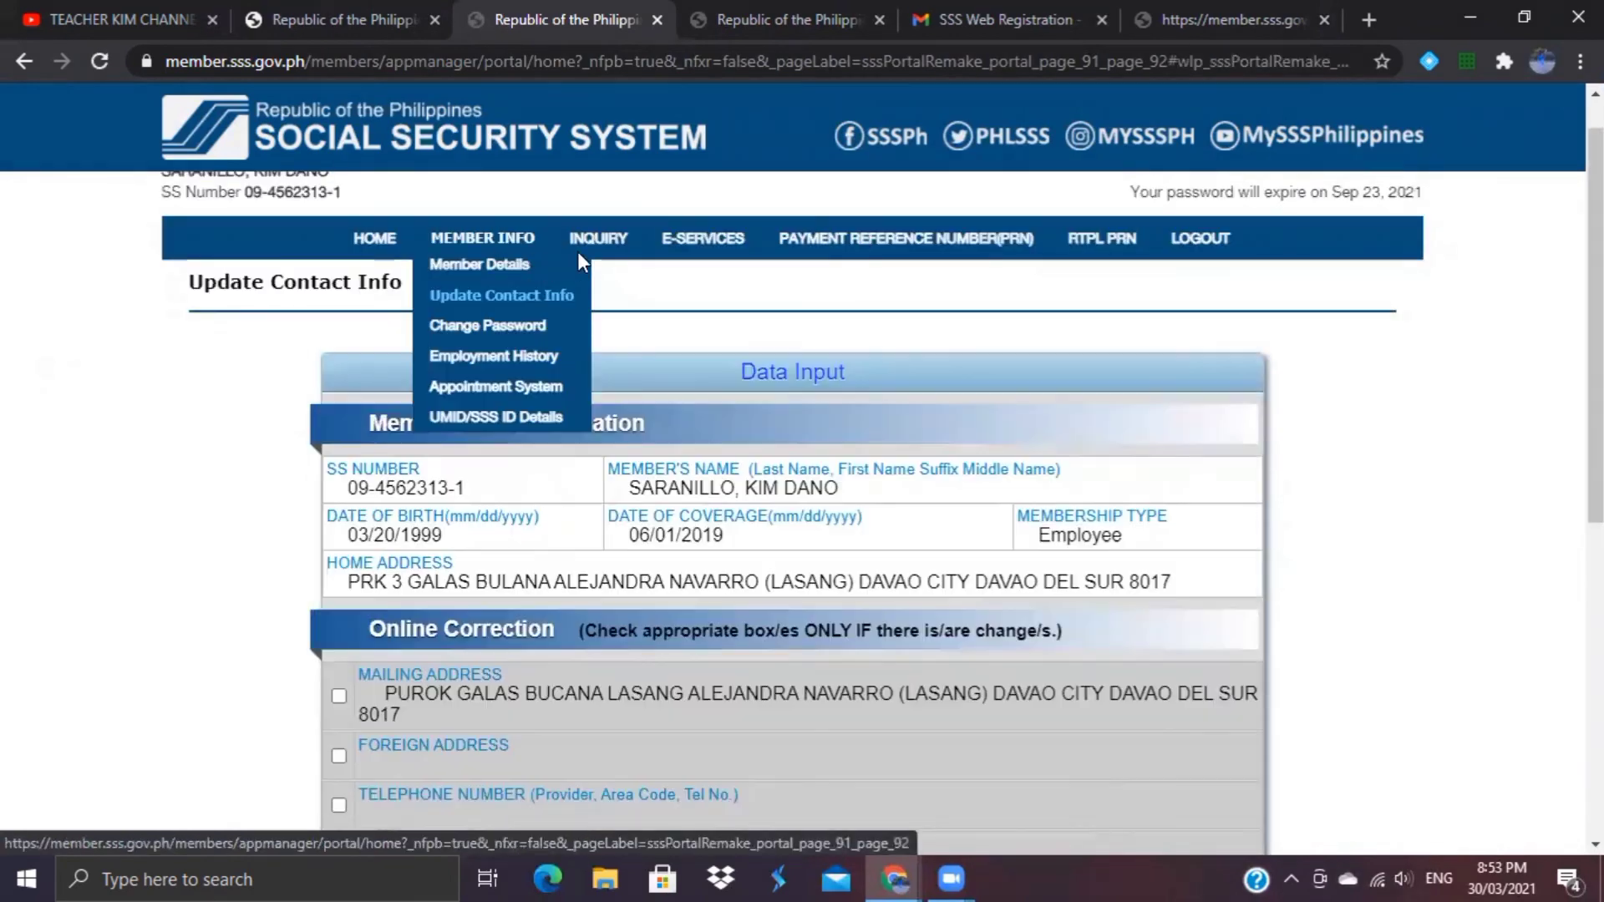
mouse_move(609, 244)
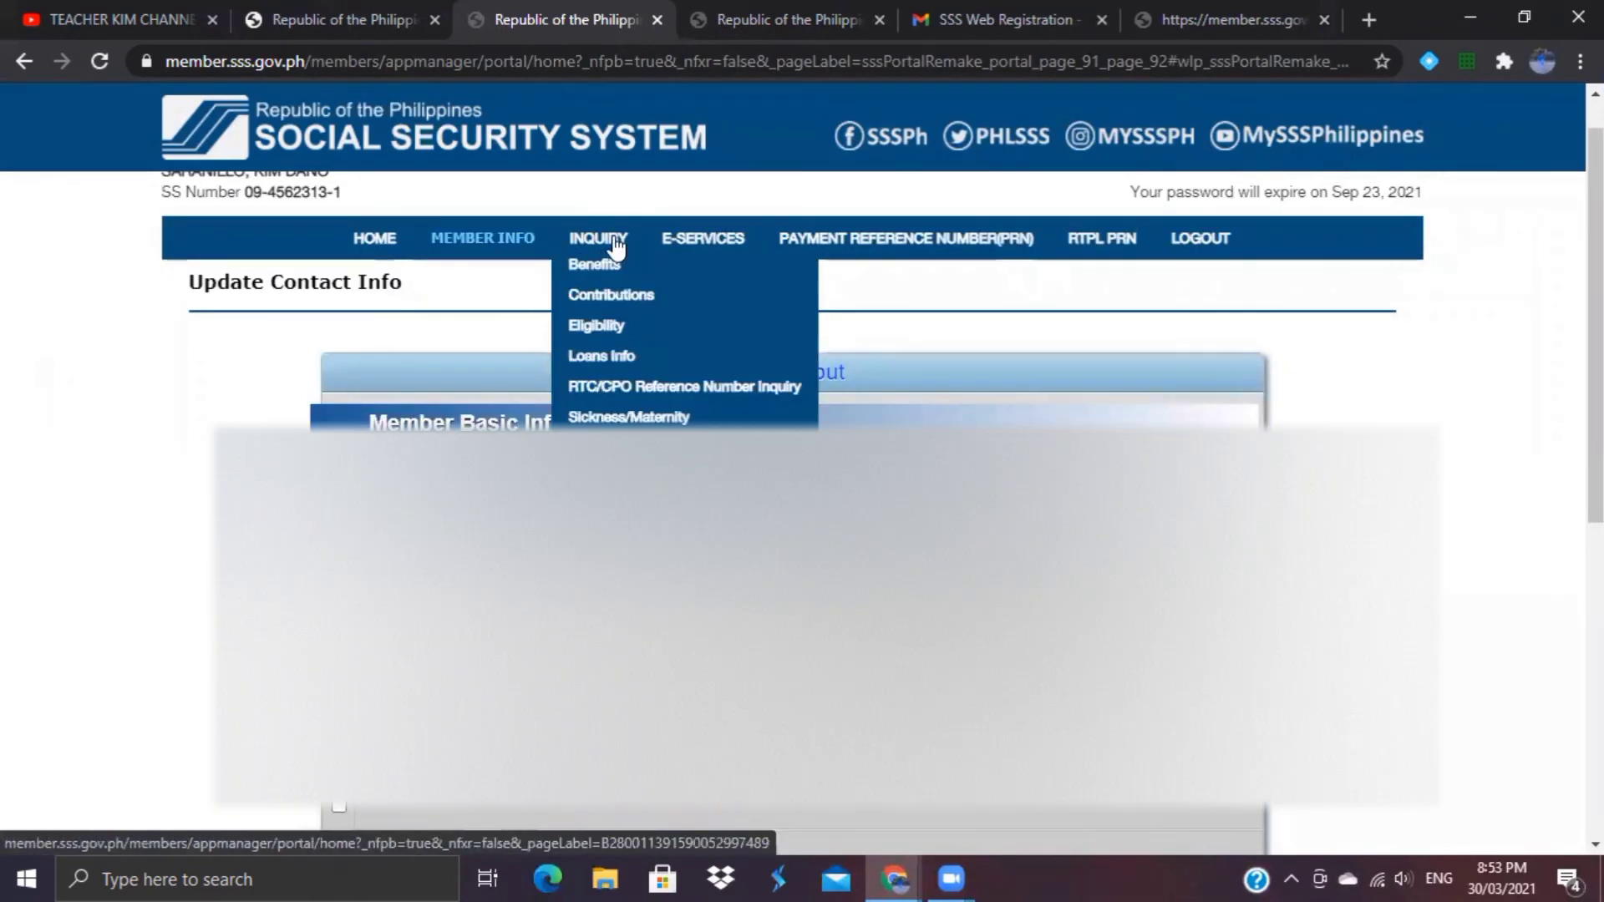
click(376, 240)
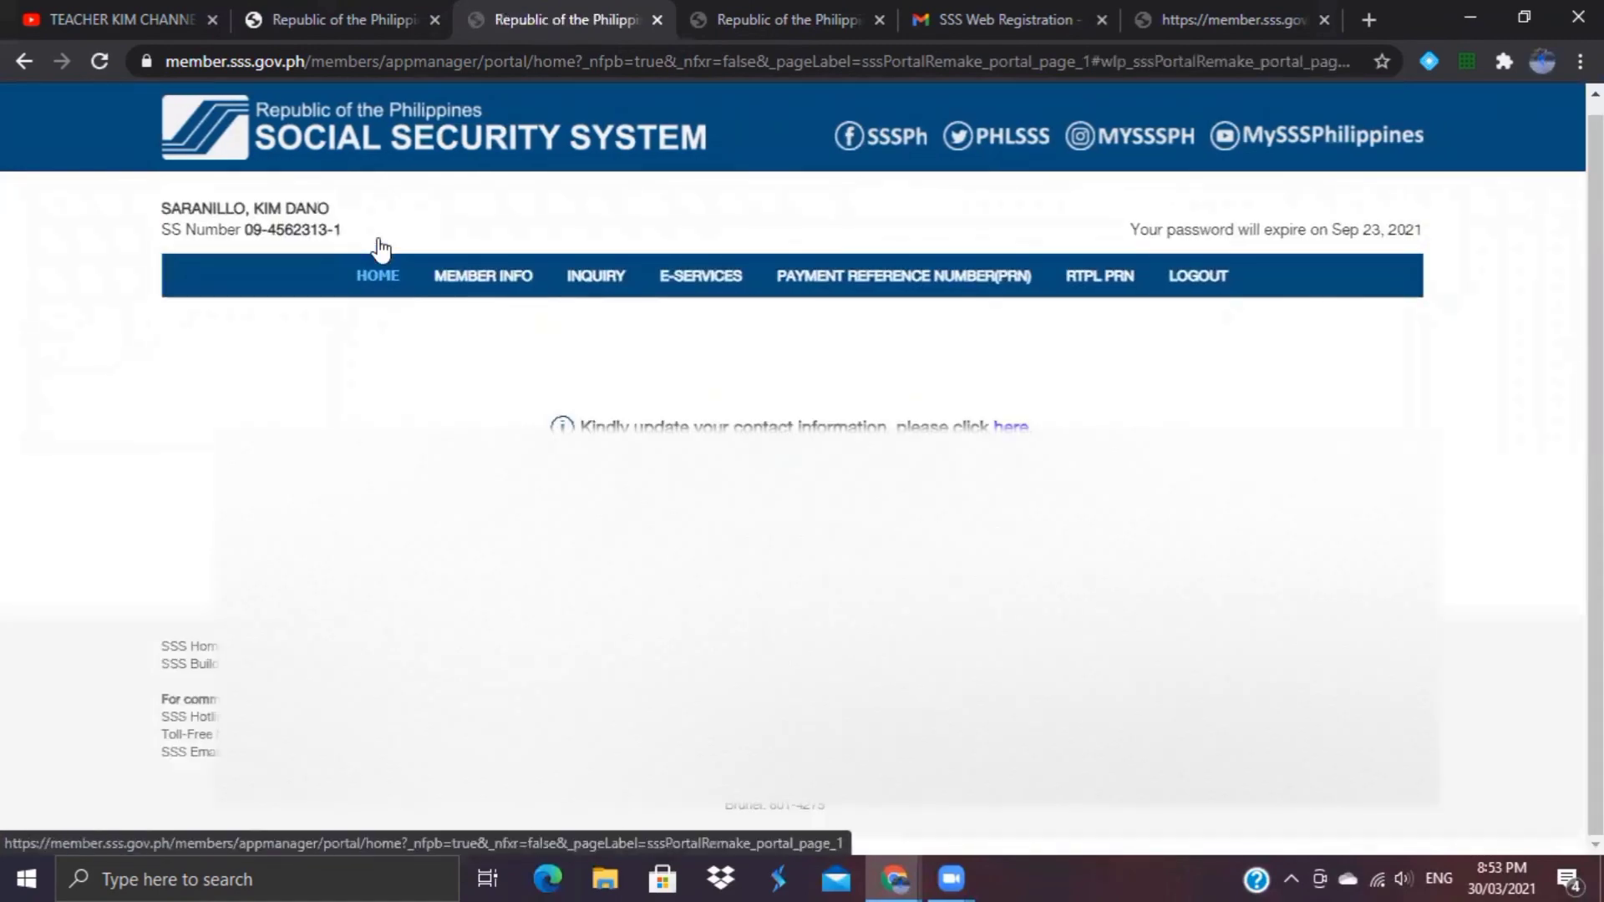
mouse_move(593, 272)
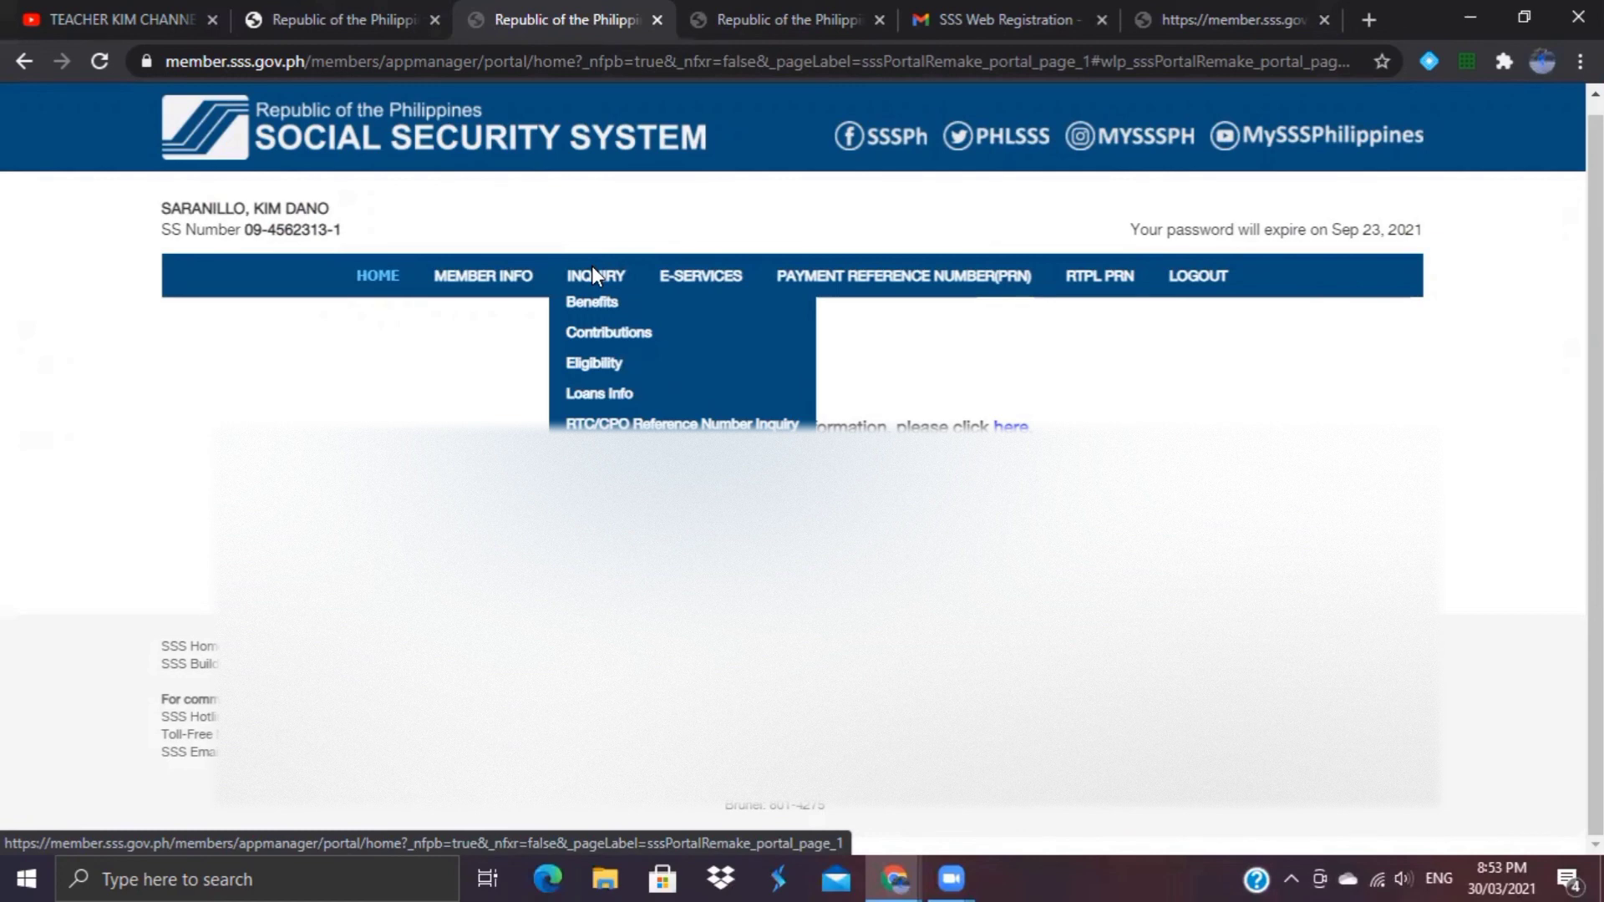
Step: Open INQUIRY > Contributions and scroll through the 2019–2021 Monthly Contributions table
click(635, 334)
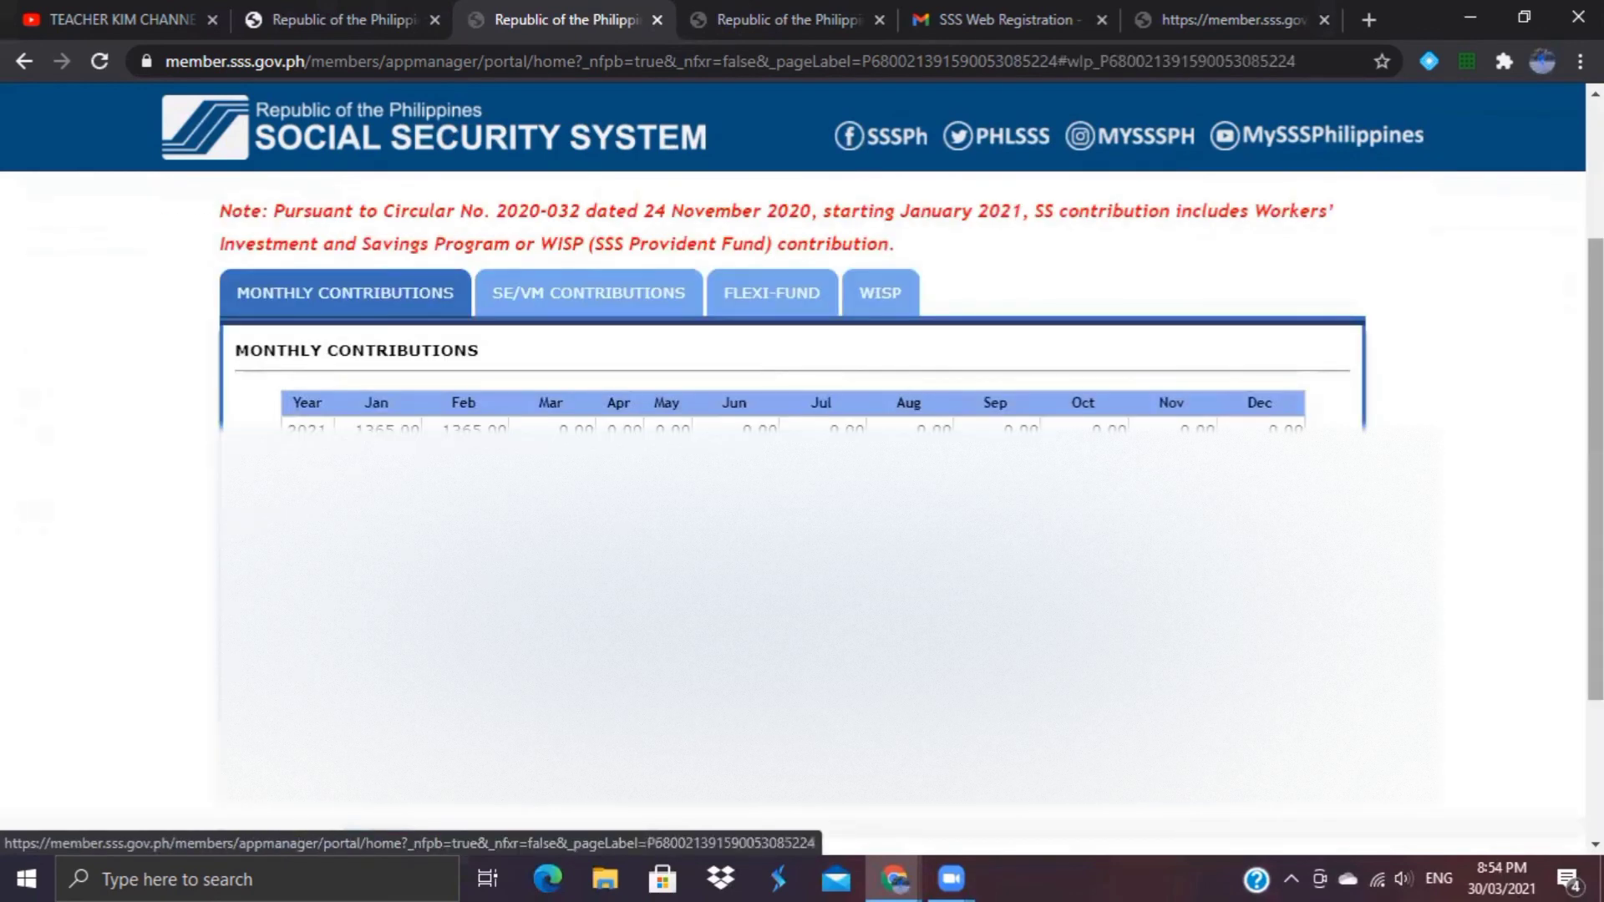
scroll(802, 501, up, 2)
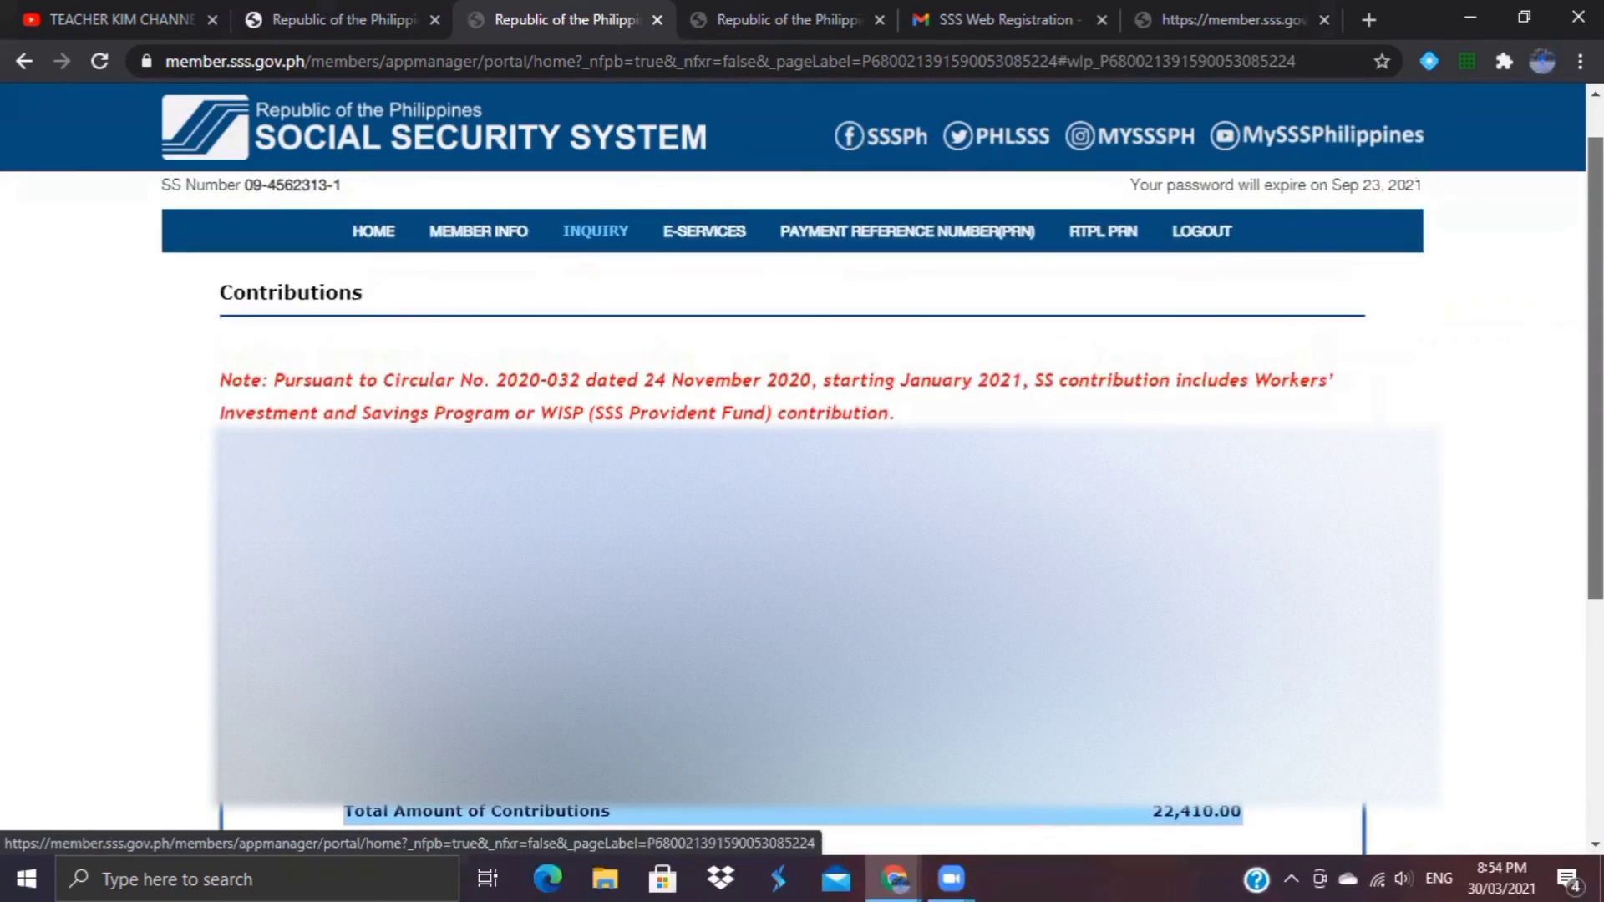
scroll(737, 354, up, 1)
scroll(801, 334, down, 1)
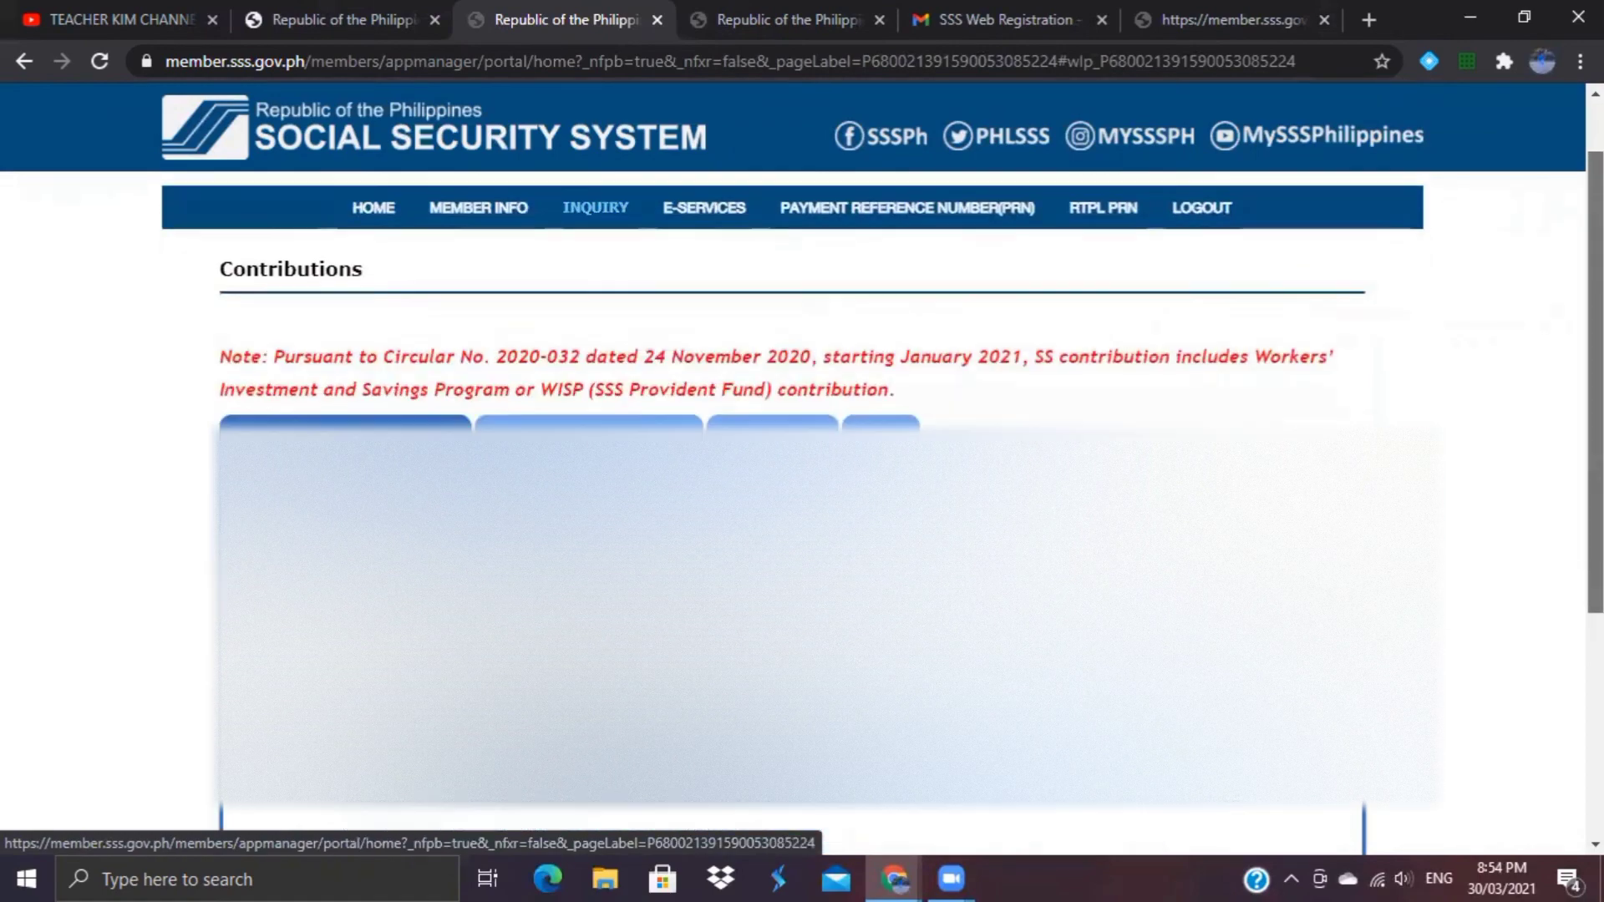
scroll(802, 501, down, 2)
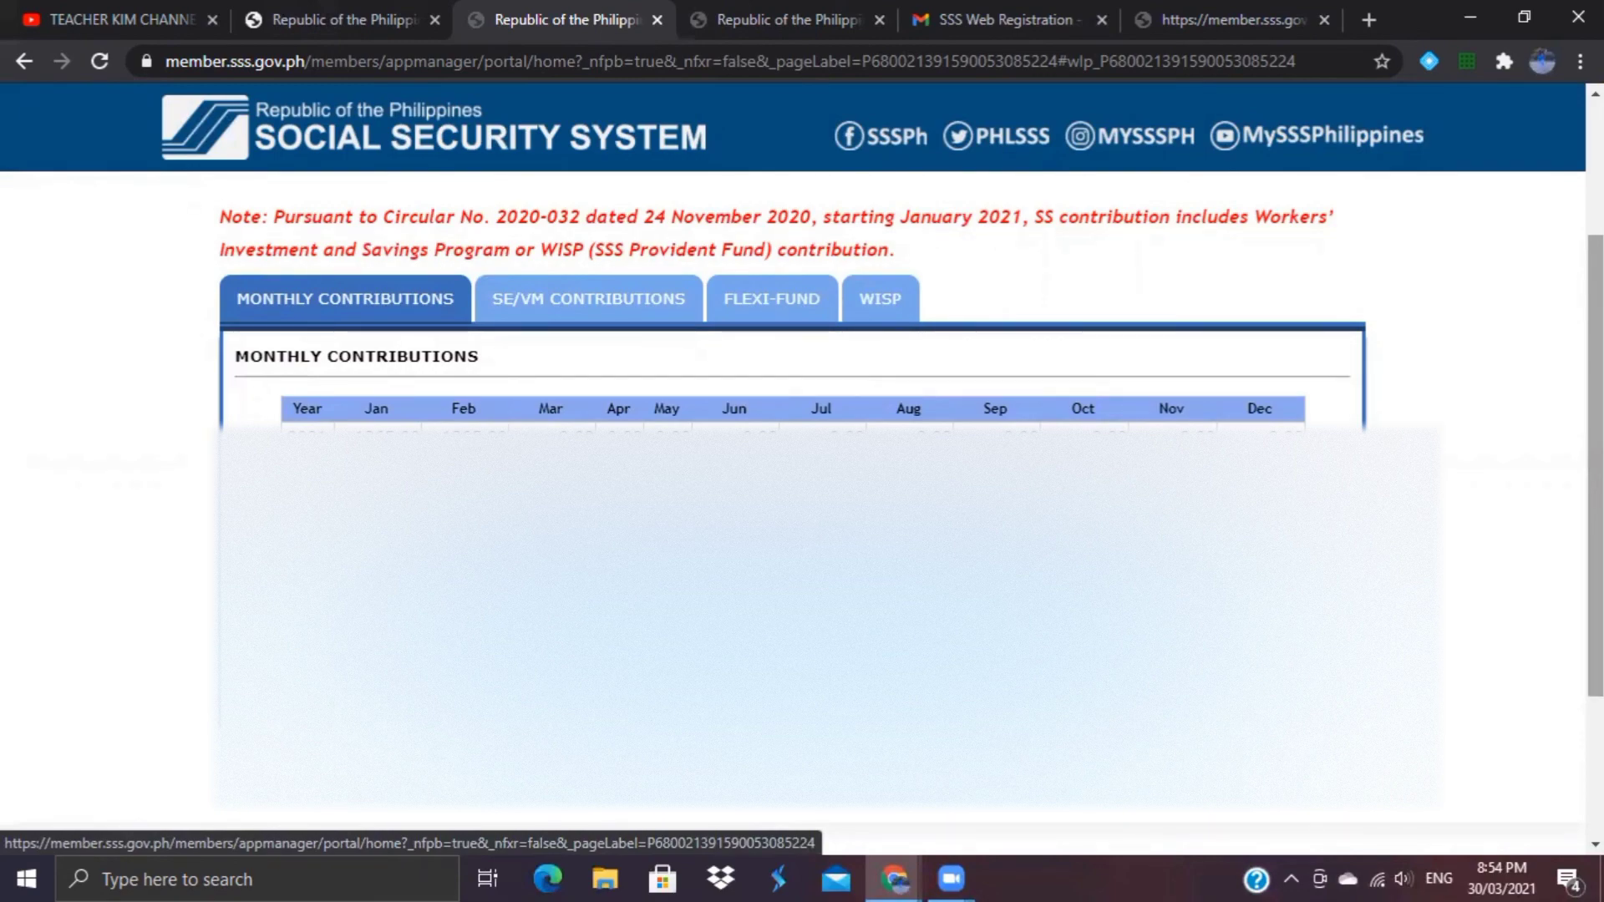
scroll(634, 351, up, 2)
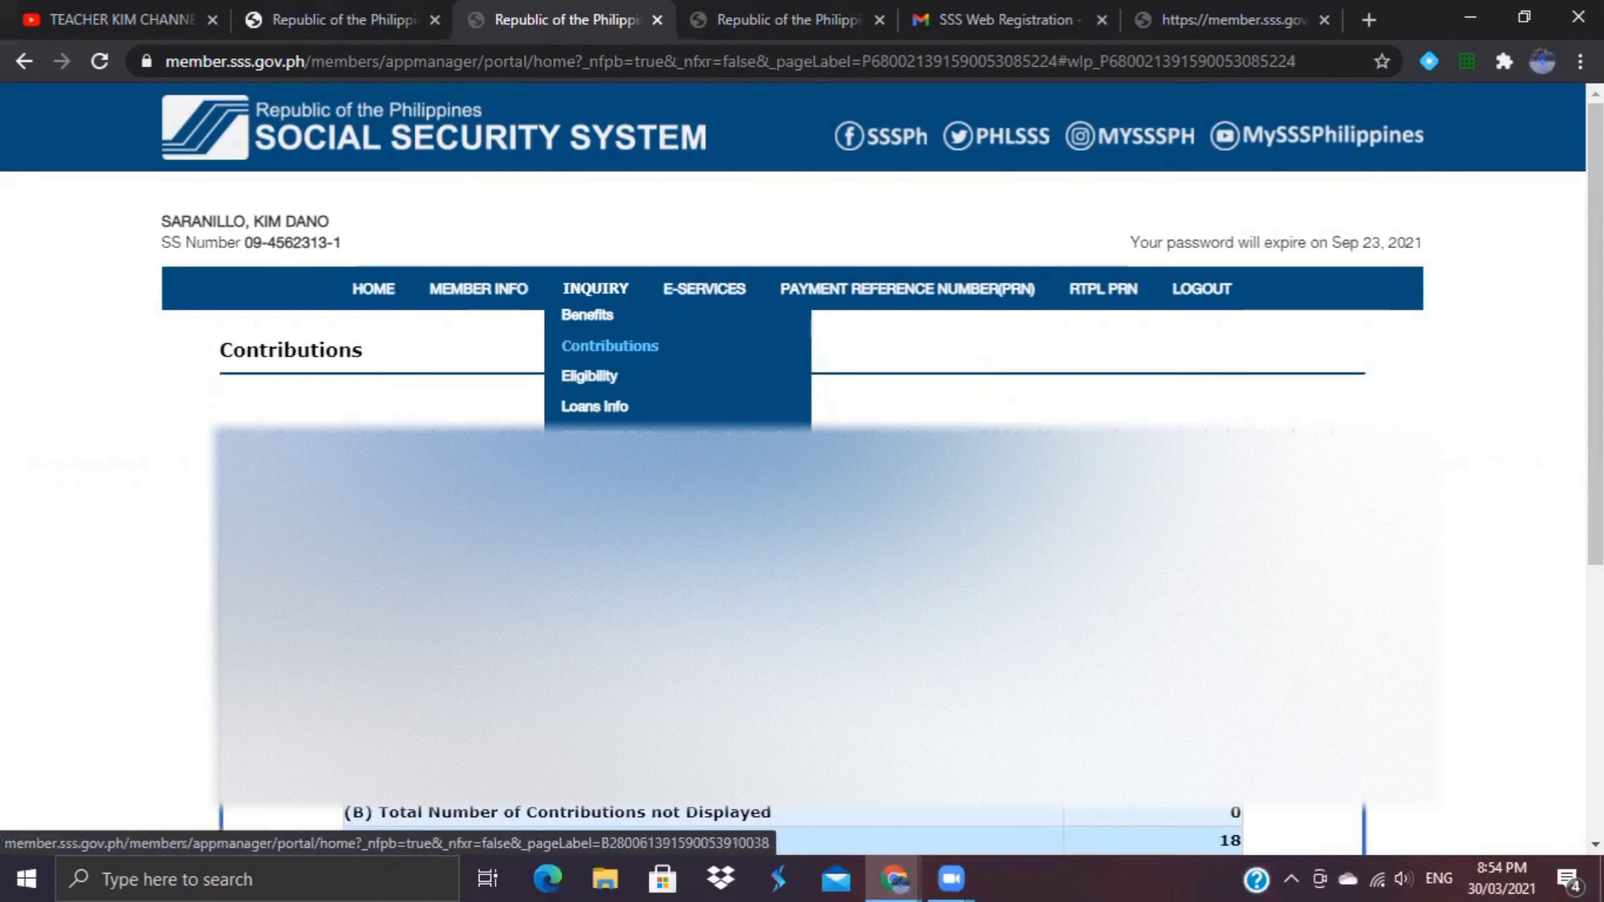
Step: Review the 18 posted contributions and Summary totals, then switch to the registration tab
mouse_move(661, 321)
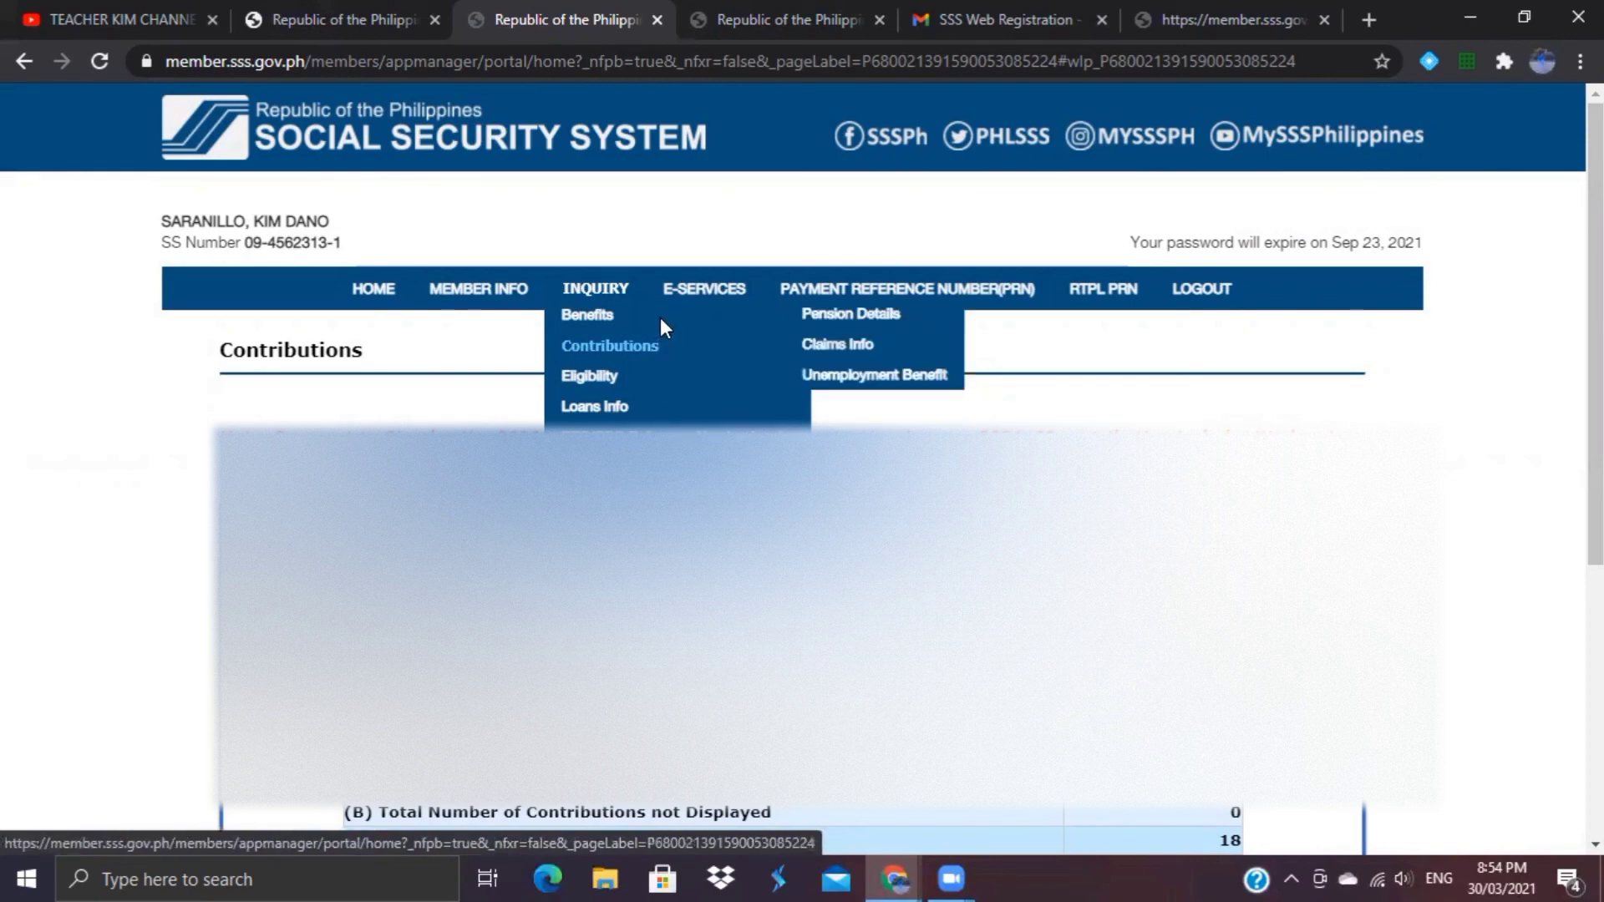
mouse_move(705, 296)
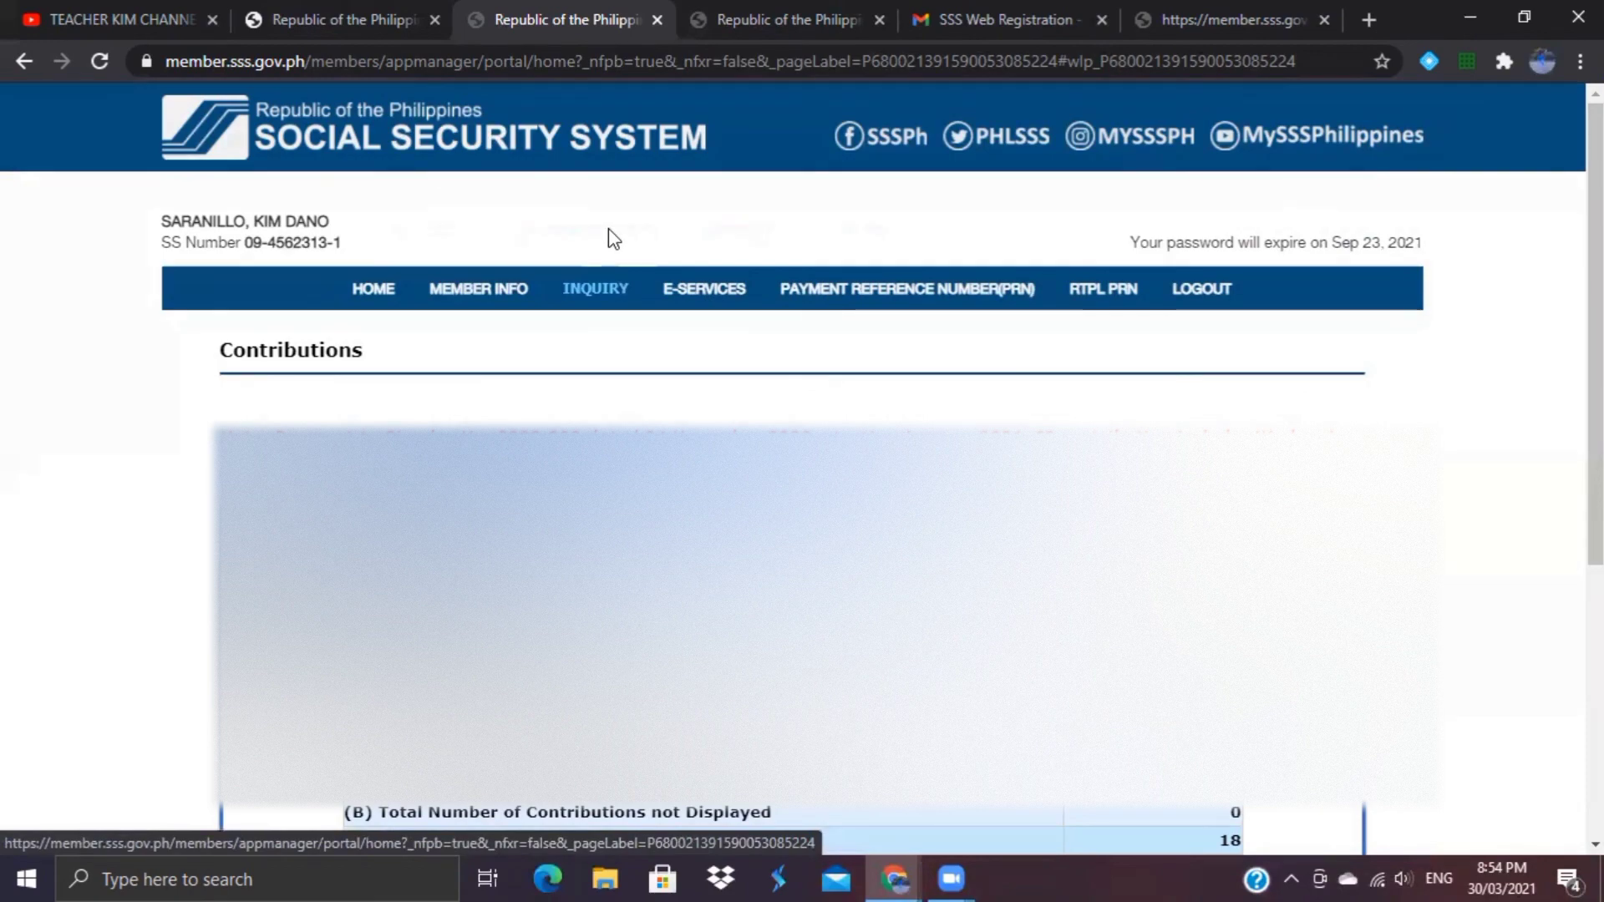
scroll(1592, 334, down, 4)
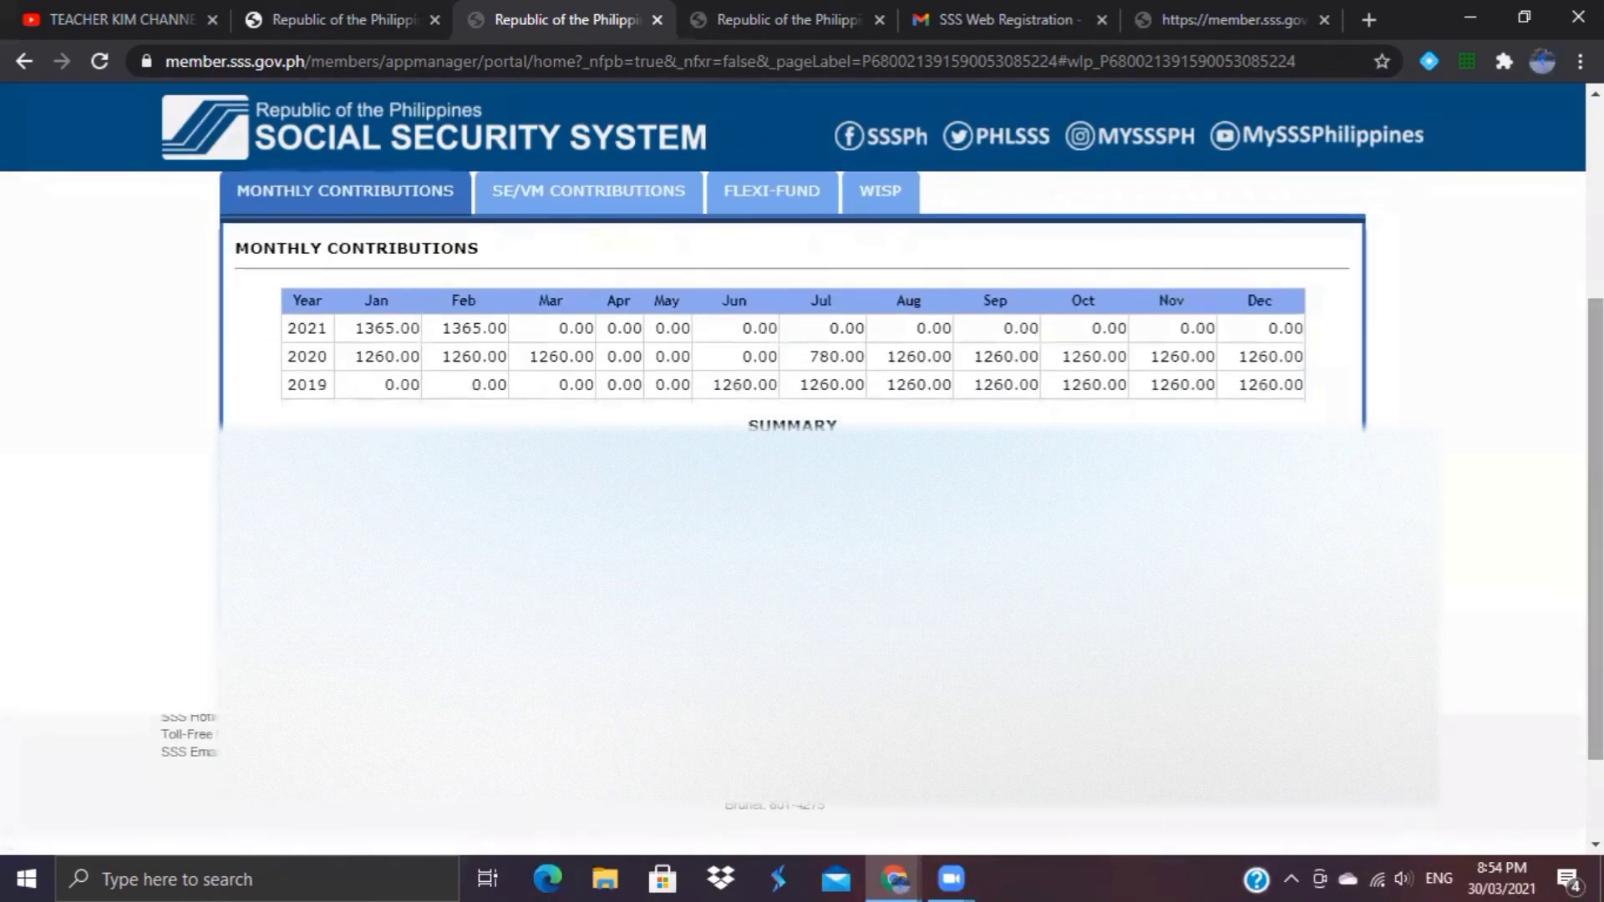
scroll(1591, 334, up, 5)
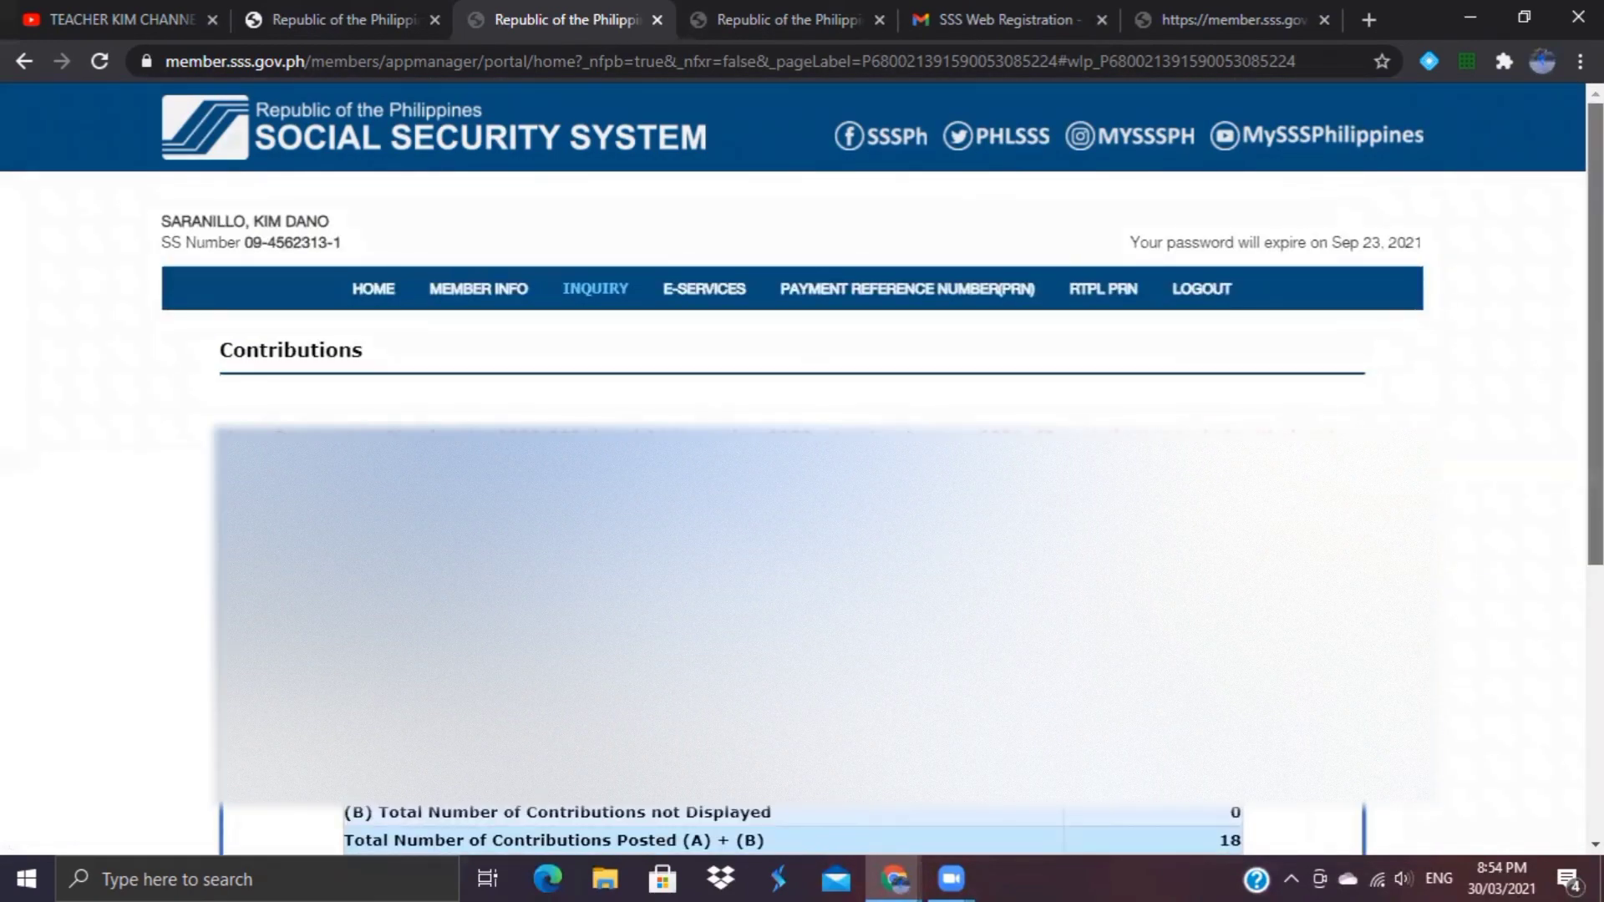
scroll(1592, 334, down, 7)
scroll(1535, 372, up, 5)
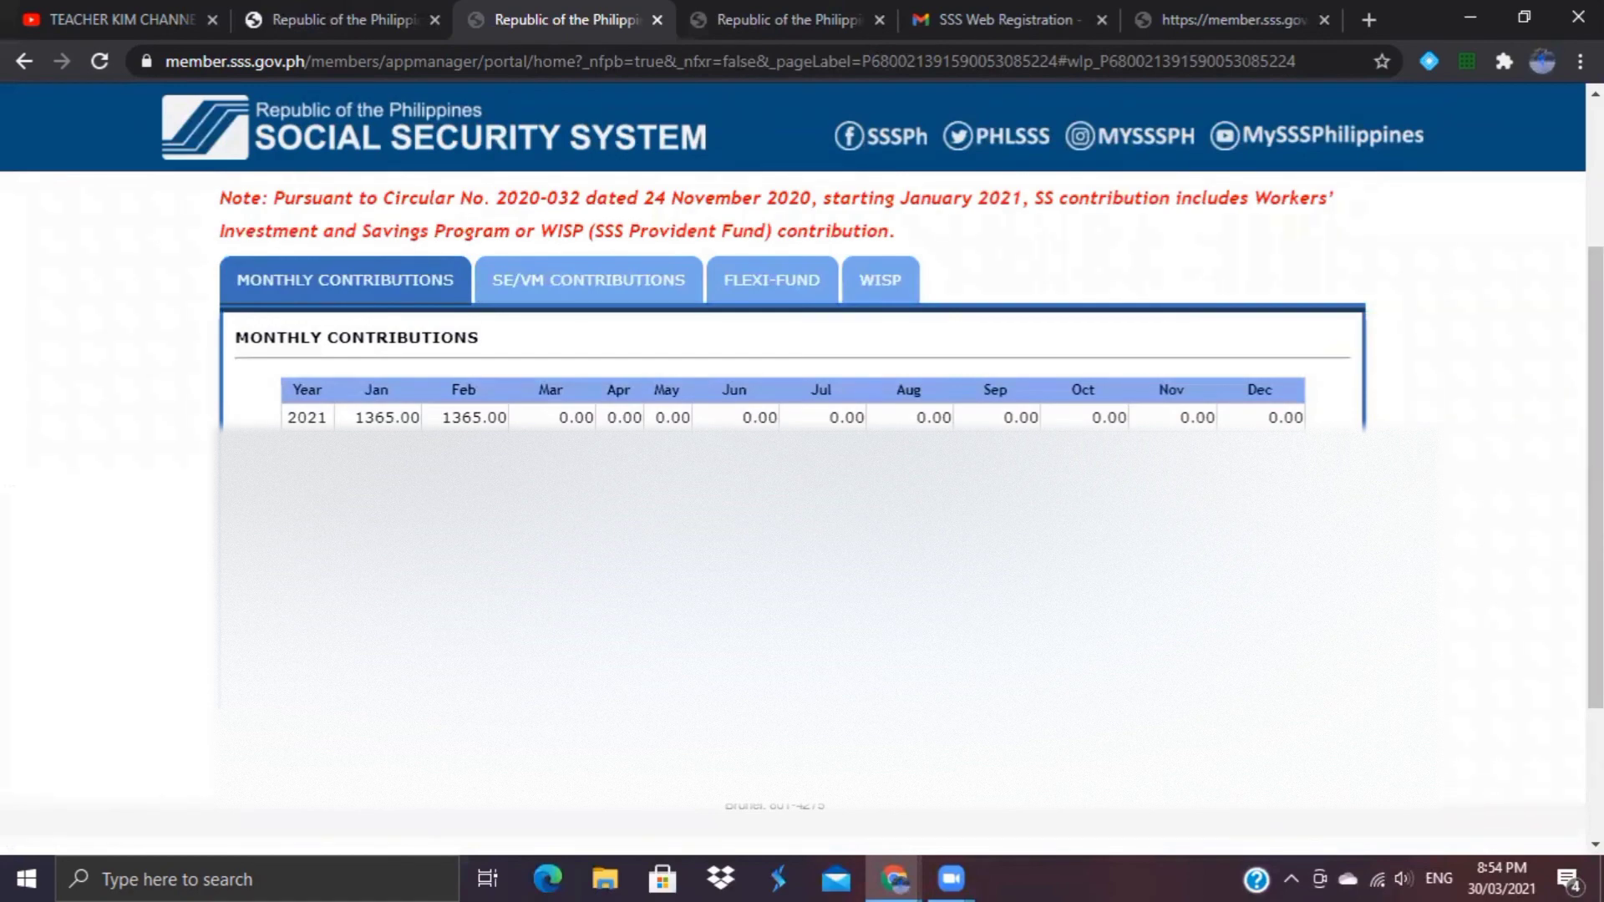
scroll(1535, 372, up, 2)
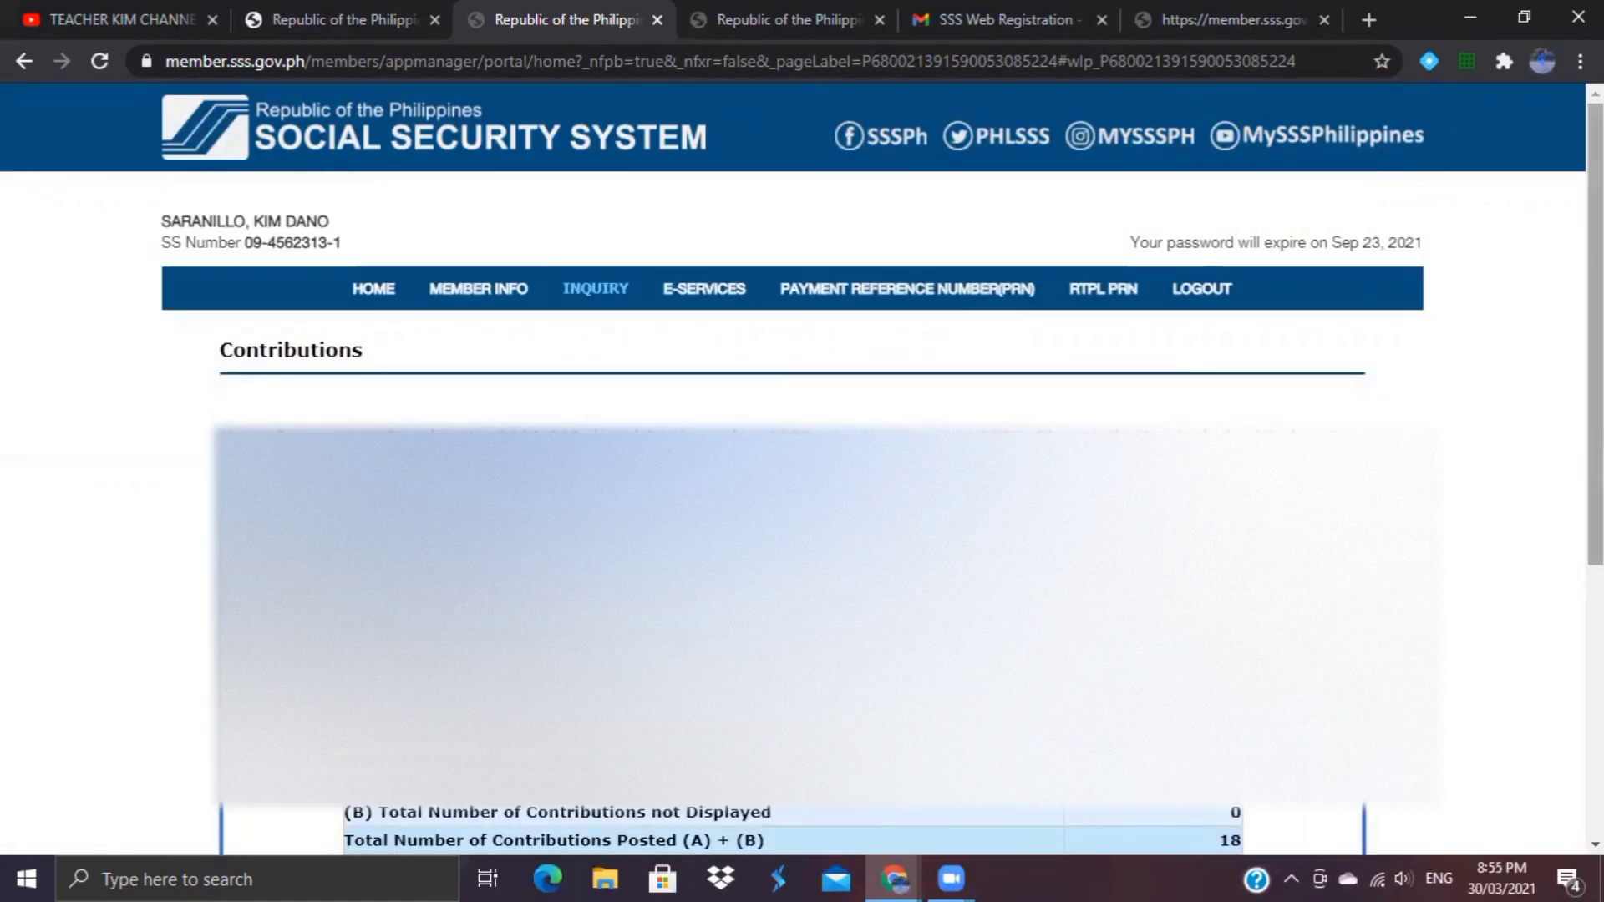
scroll(802, 488, down, 5)
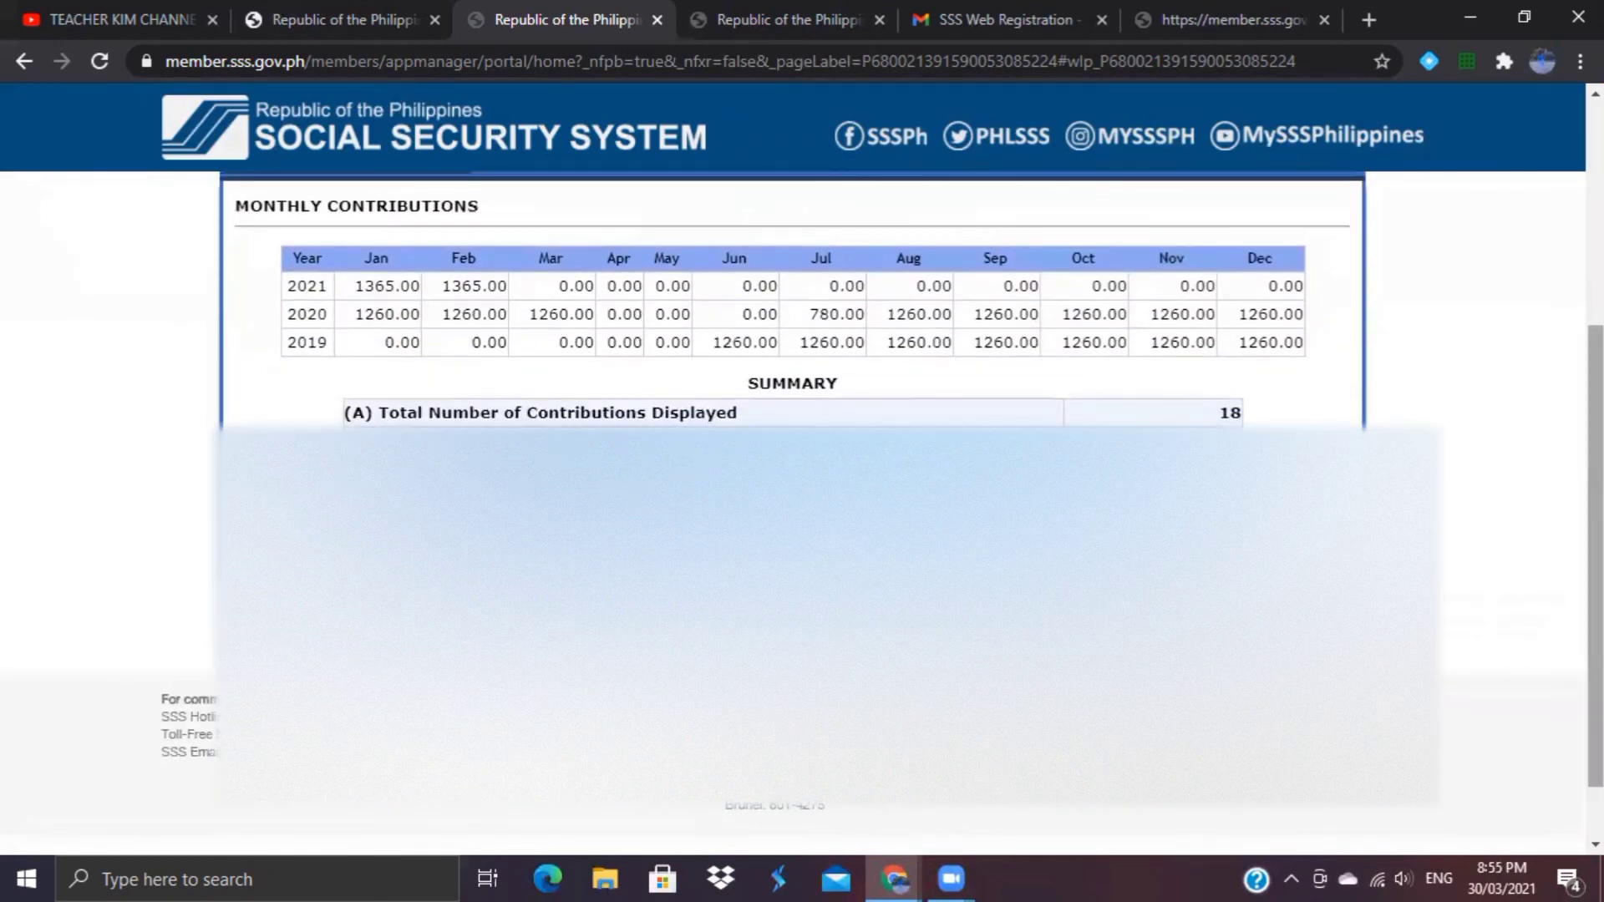
scroll(716, 243, up, 5)
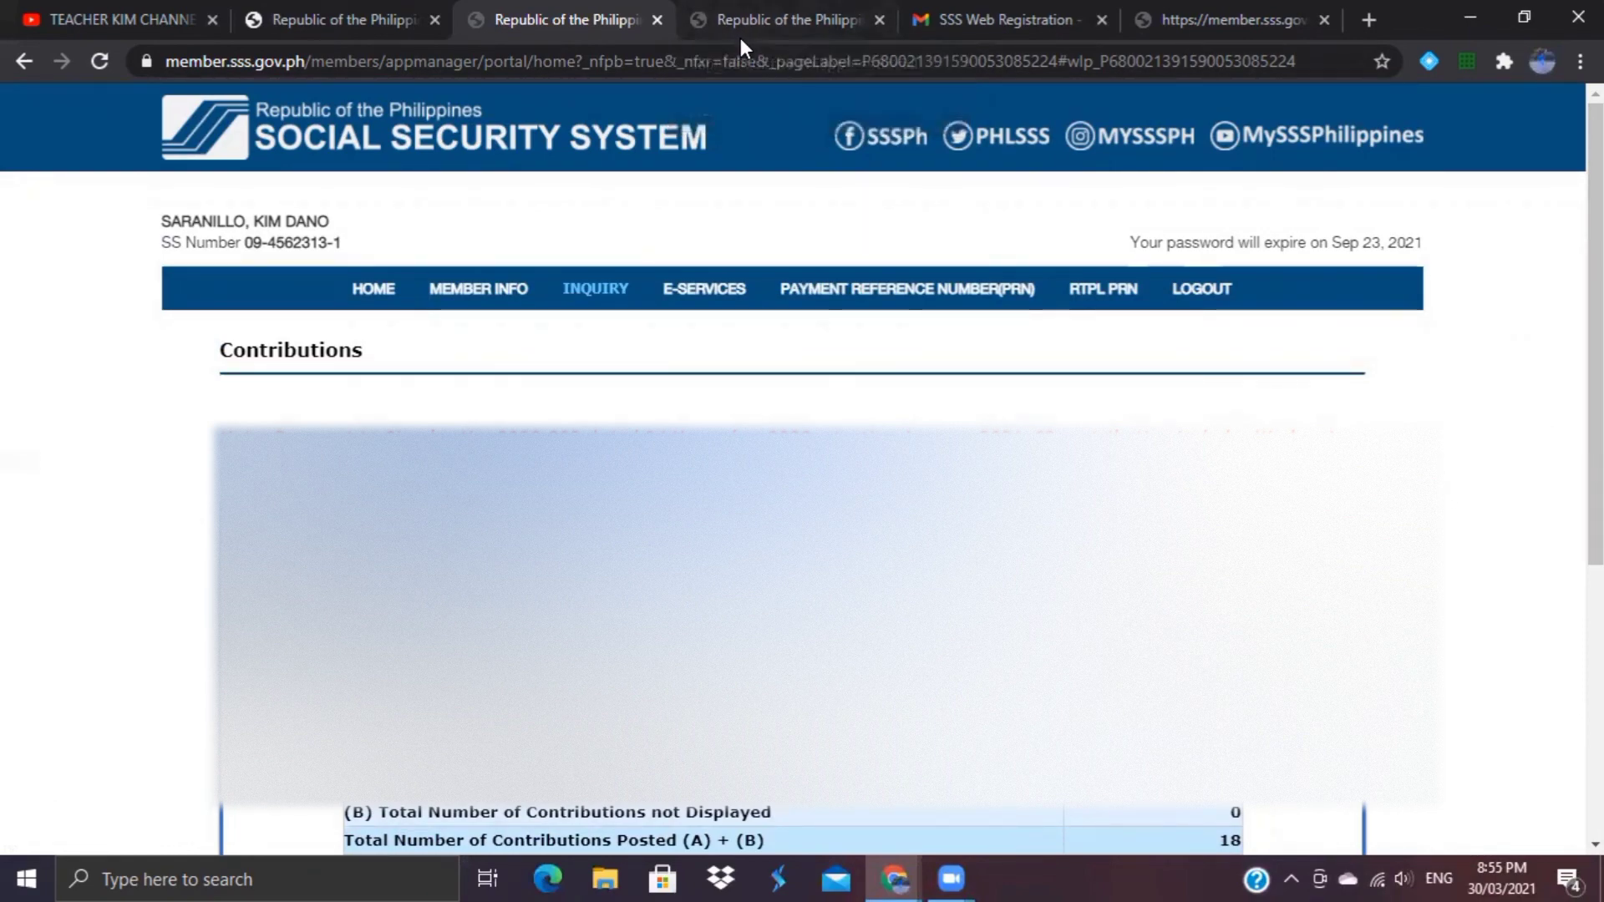
click(741, 40)
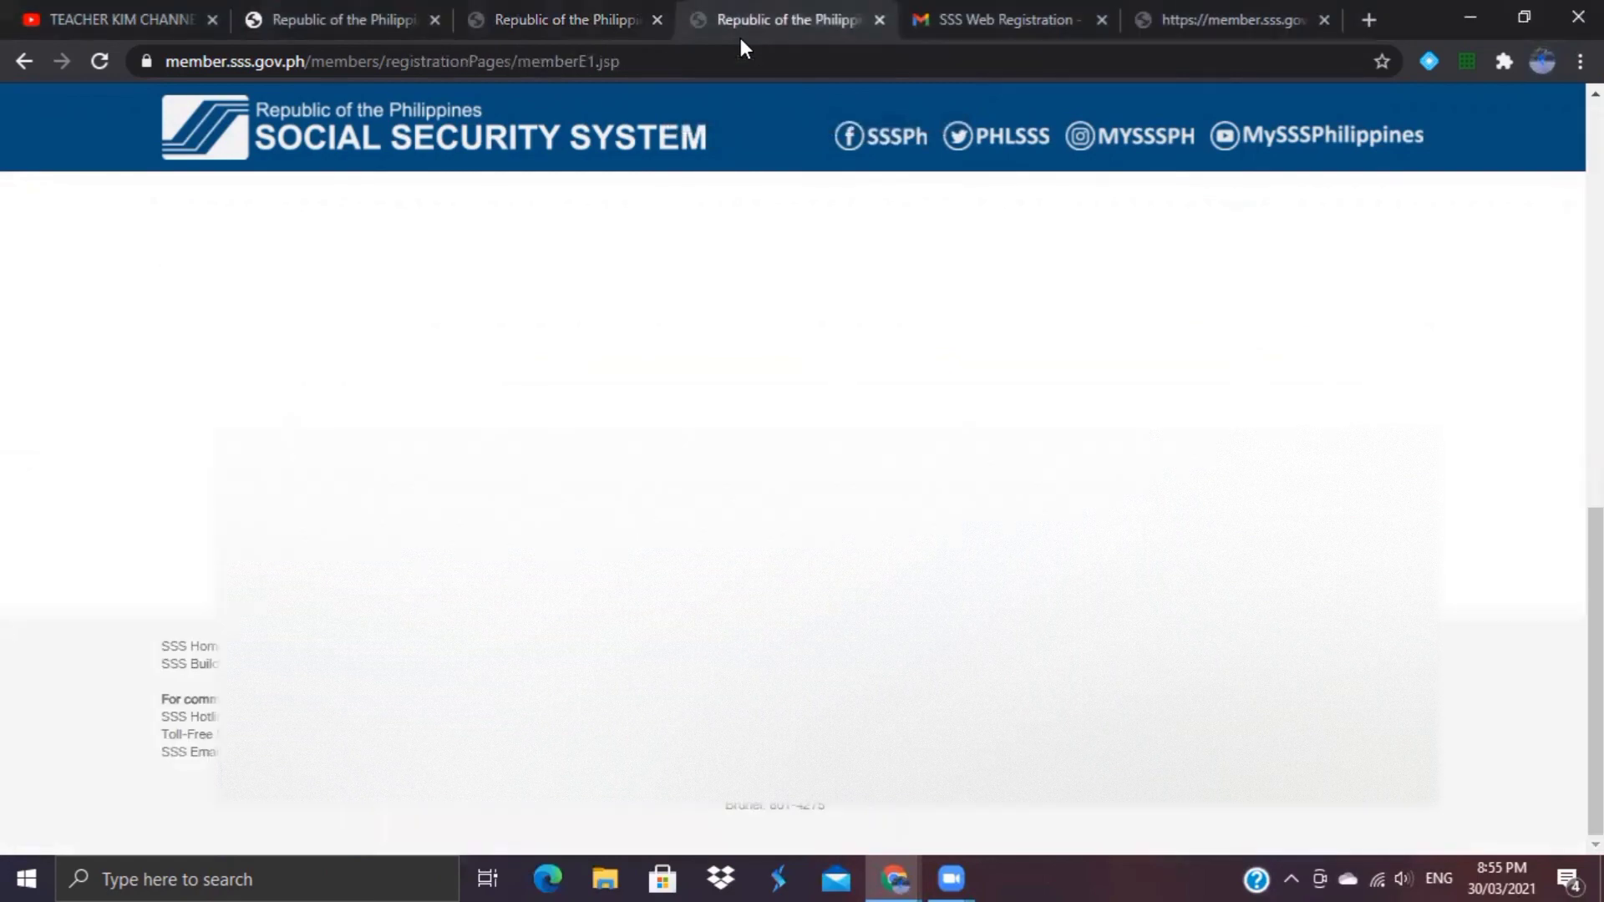
Step: Return to the first browser tab, showing the YouTube channel's home page with its tutorials banner
click(164, 11)
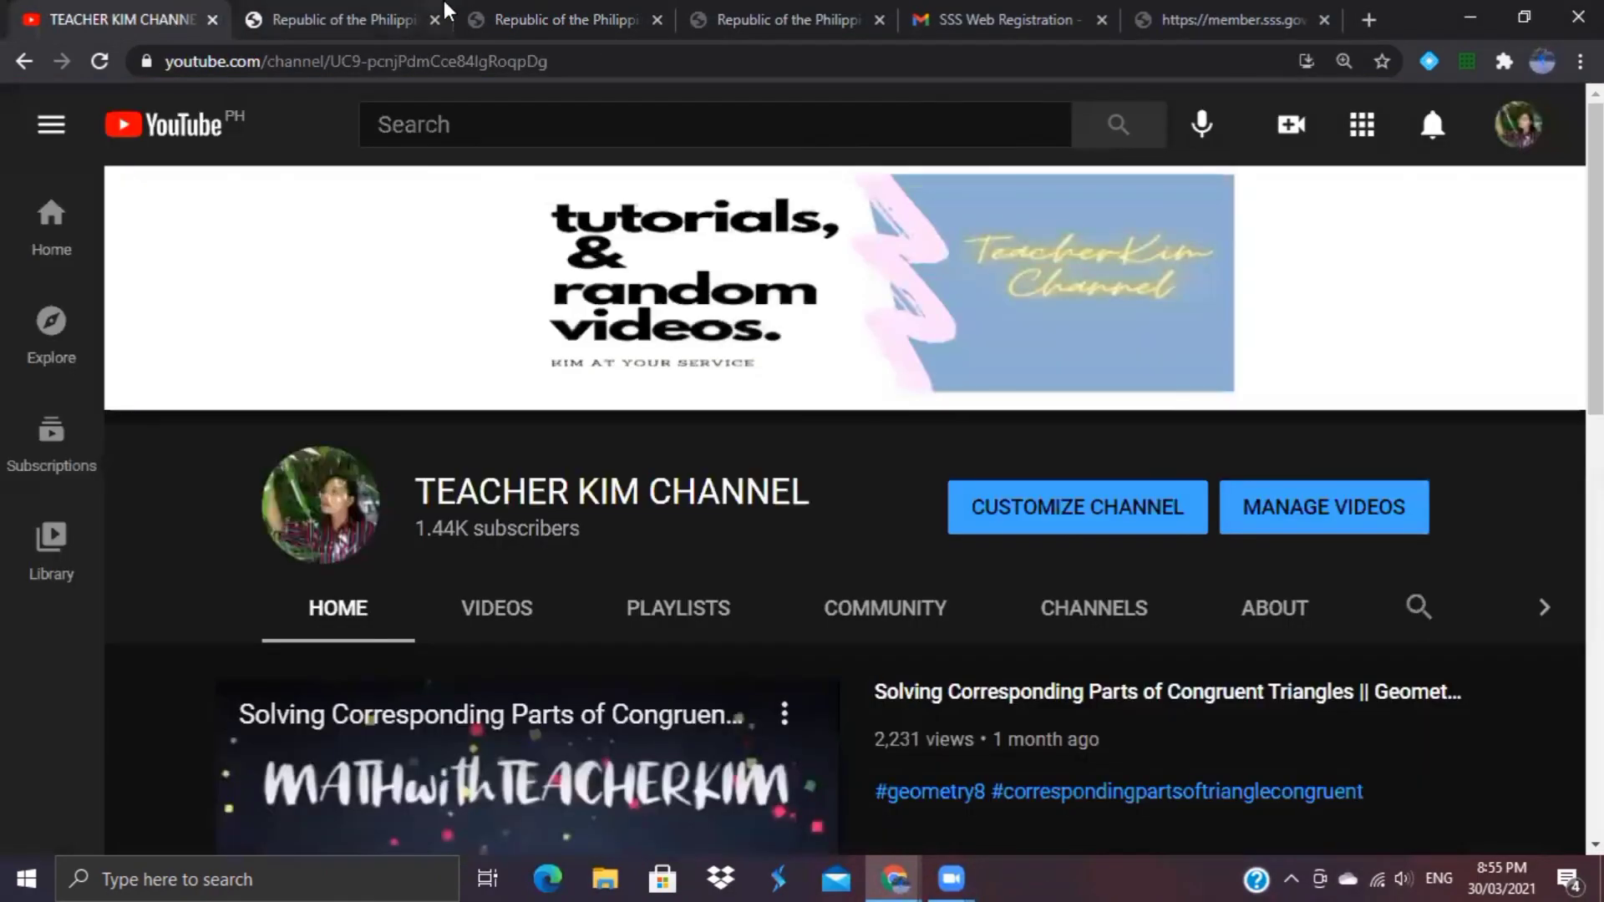